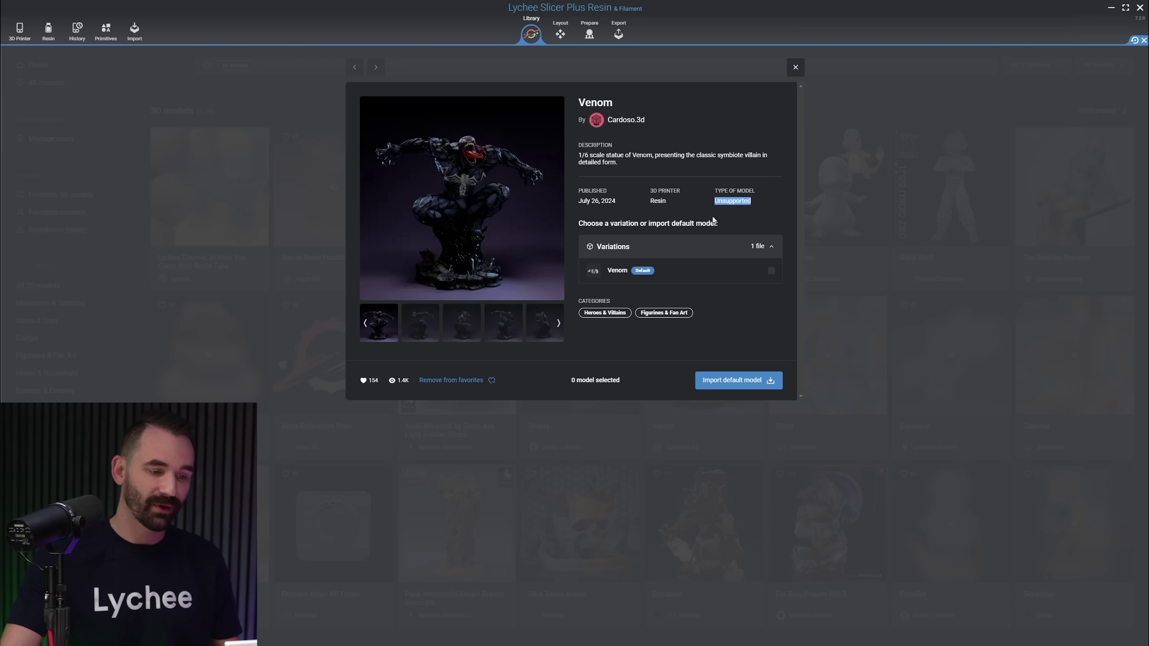
# - Close the Venom library page and bring the Venom torso into the support preparation workspace
pyautogui.click(795, 68)
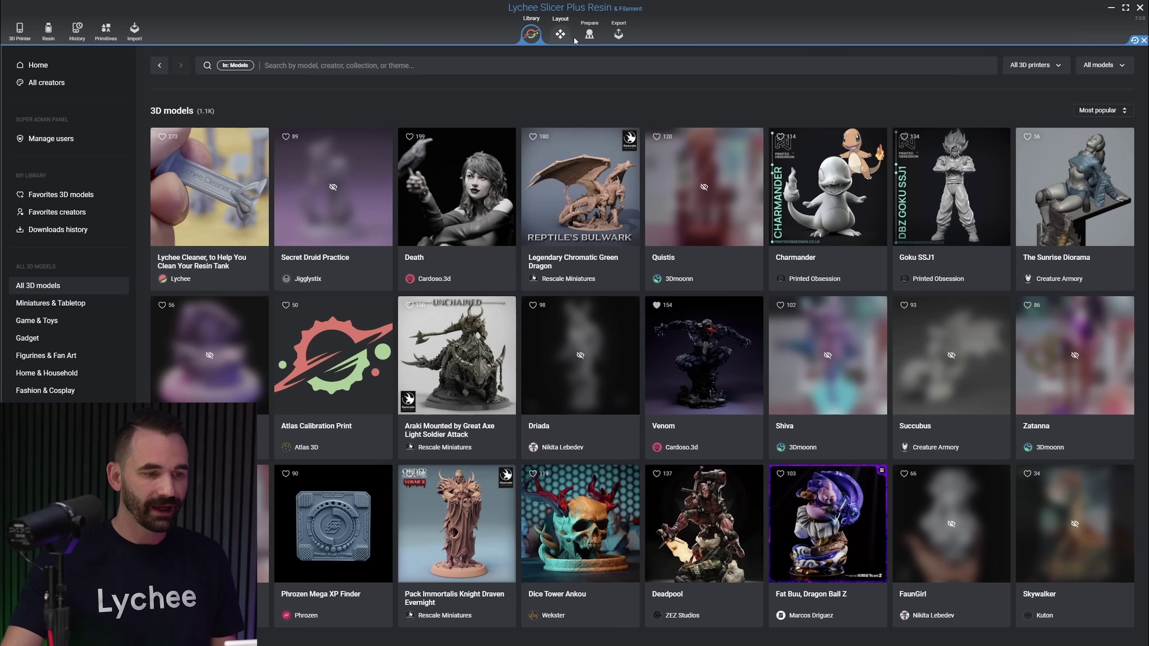
pyautogui.click(562, 35)
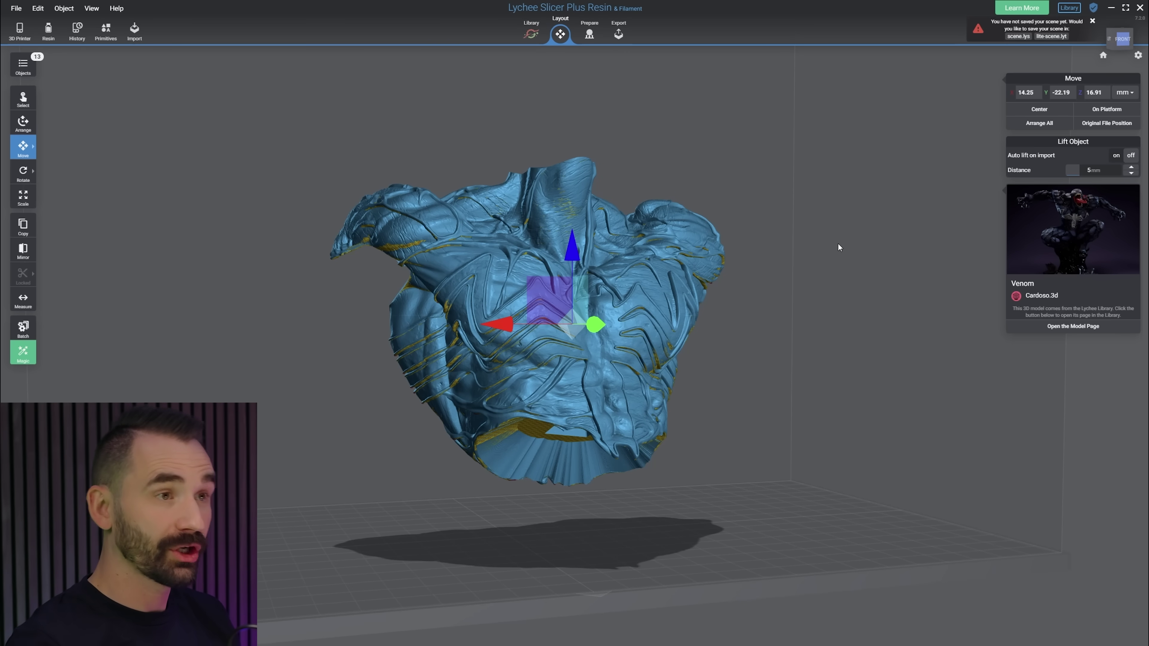
pyautogui.click(591, 35)
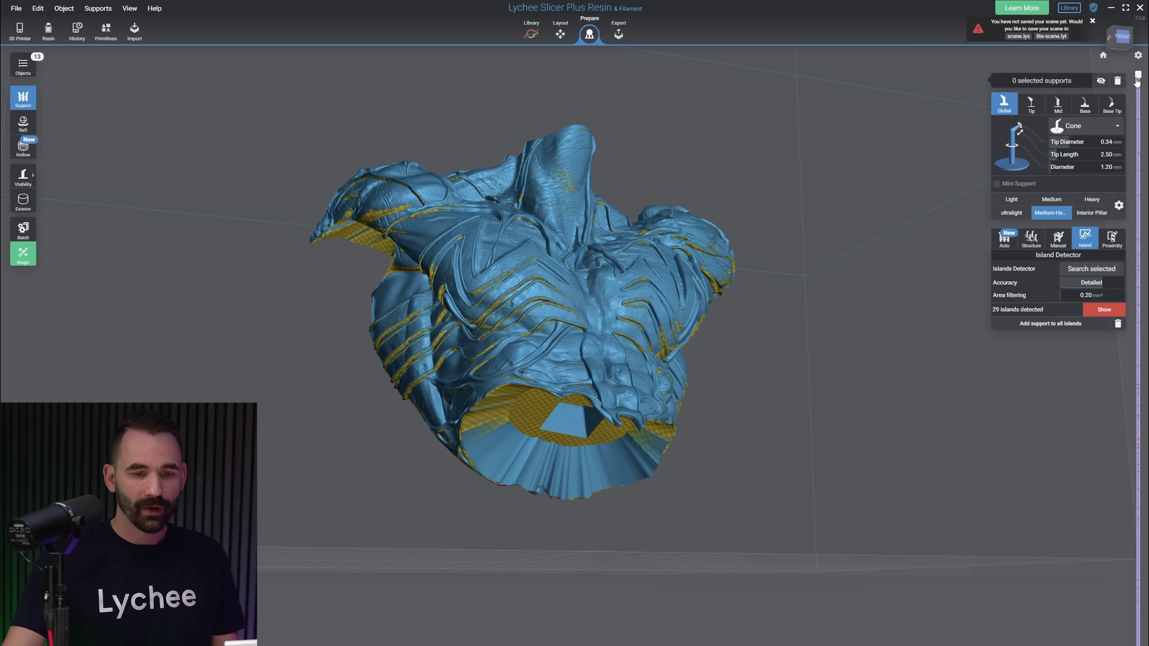
pyautogui.moveTo(1139, 79)
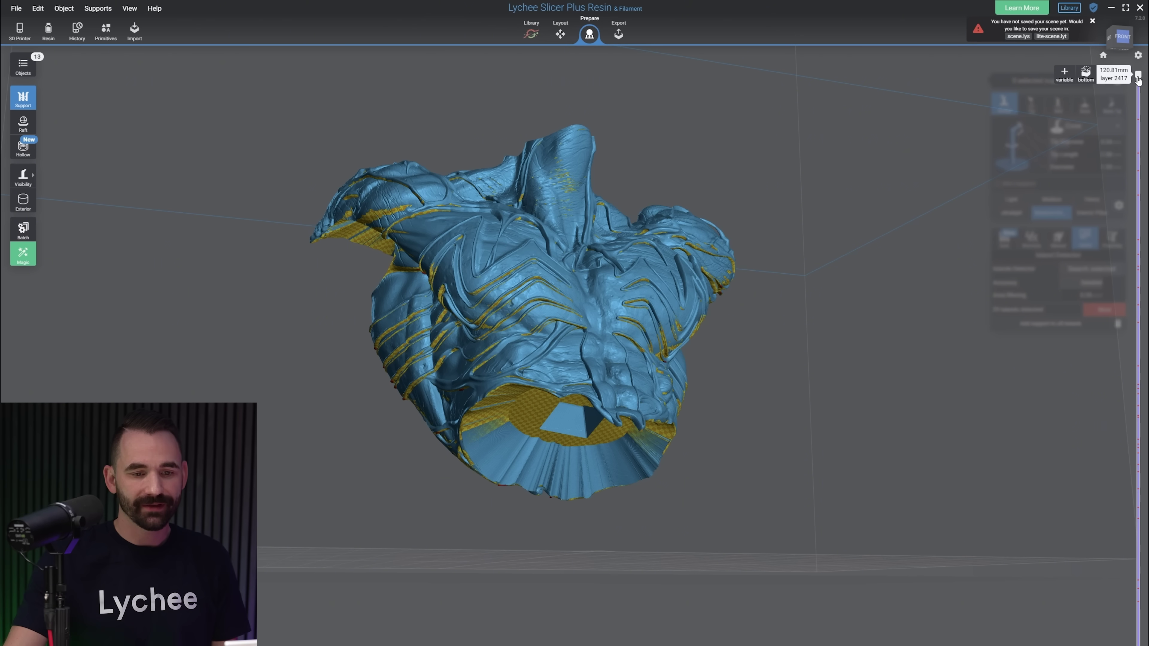
pyautogui.click(1088, 77)
pyautogui.click(1087, 84)
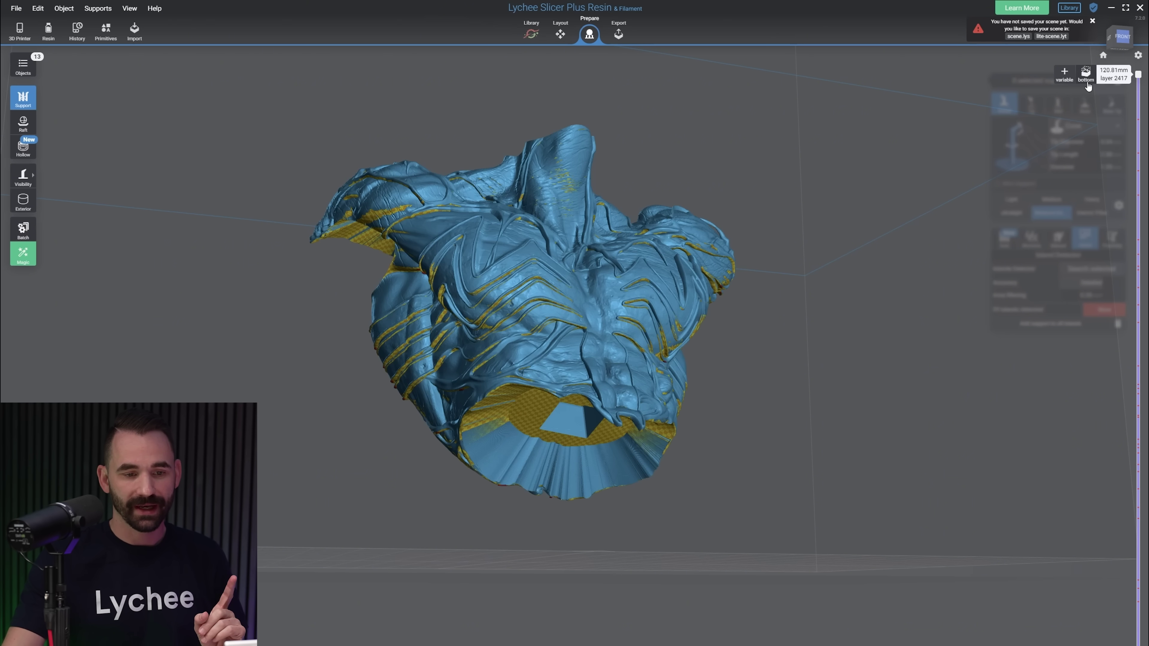
pyautogui.click(1088, 84)
pyautogui.click(1088, 84)
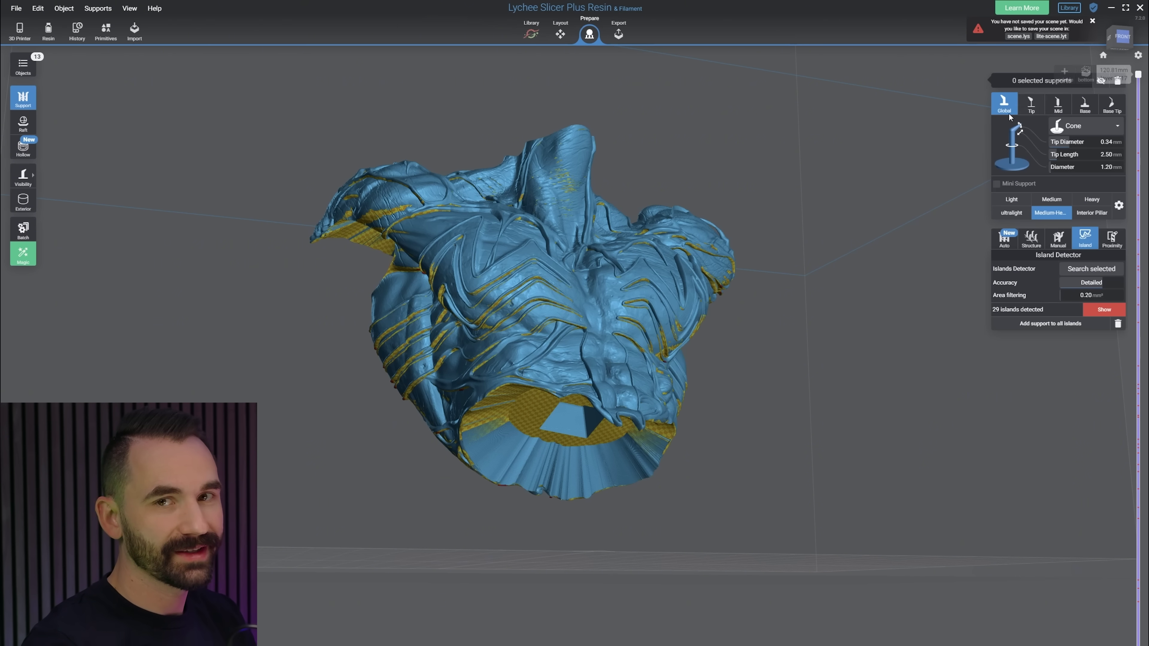
# - Lower the layer preview to about 99 mm to cut away the torso's neck
pyautogui.scroll(1, 862, 149)
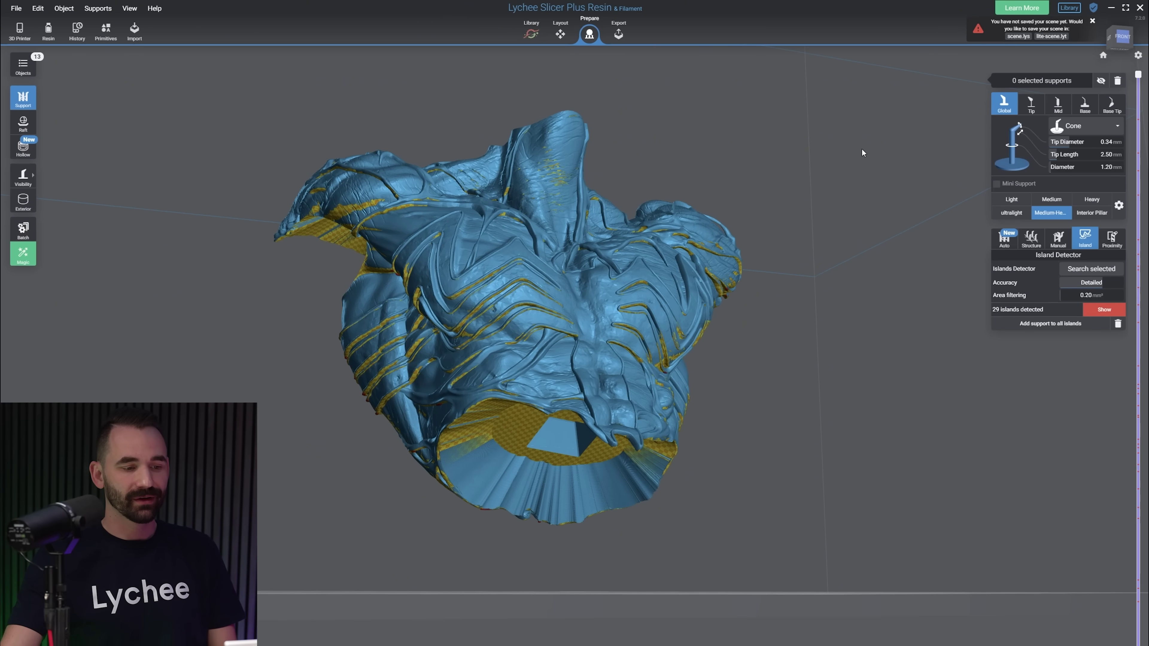
pyautogui.moveTo(861, 149); pyautogui.dragTo(890, 134, button='middle')
pyautogui.moveTo(1139, 77); pyautogui.dragTo(1138, 186)
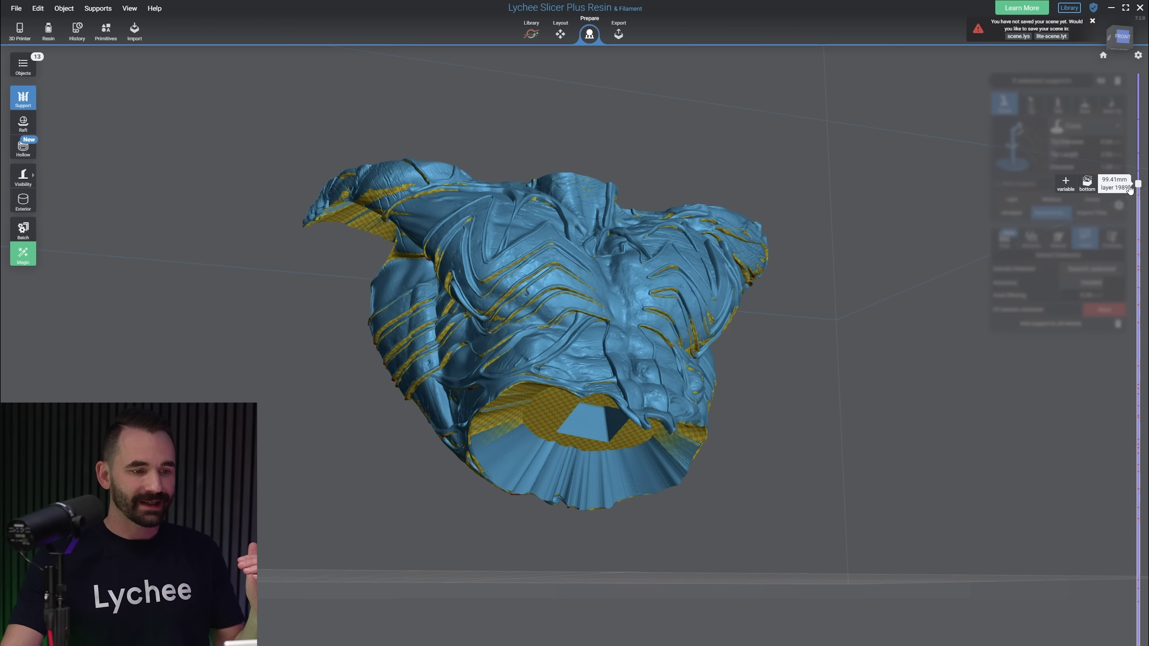
pyautogui.moveTo(893, 209); pyautogui.dragTo(784, 183, button='right')
pyautogui.moveTo(1122, 186)
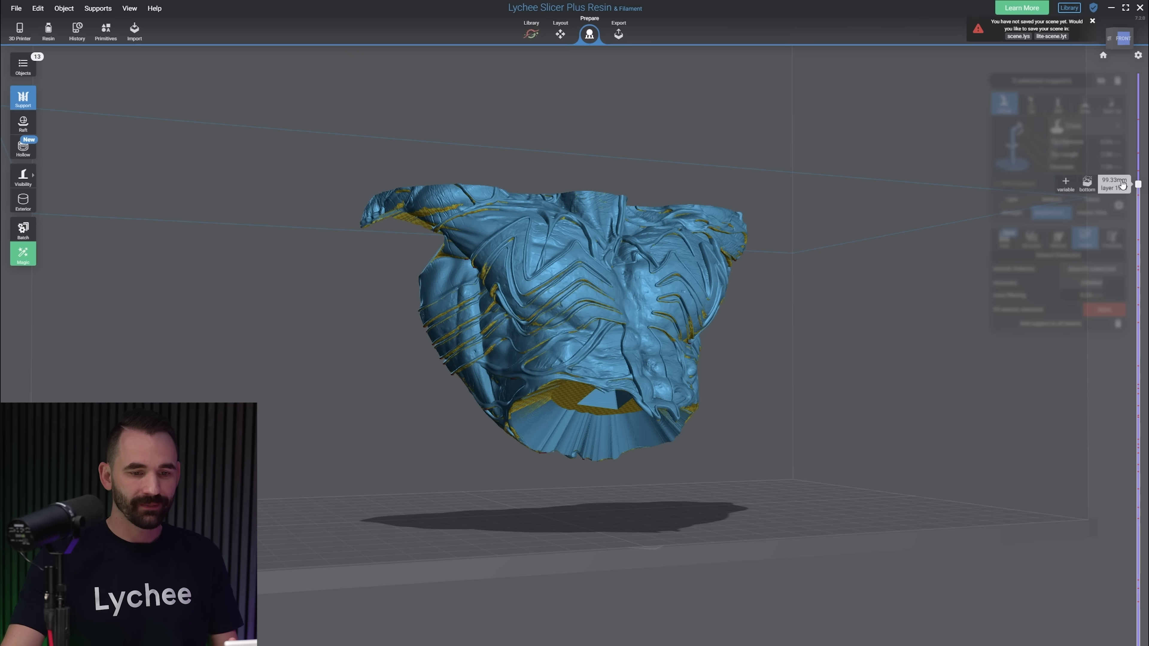
# - Lower the layer preview to about mid-torso and show the model from directly beneath in orthographic projection
pyautogui.moveTo(1139, 198); pyautogui.dragTo(1118, 402)
pyautogui.moveTo(846, 380); pyautogui.dragTo(820, 301, button='right')
pyautogui.moveTo(822, 302); pyautogui.dragTo(828, 272)
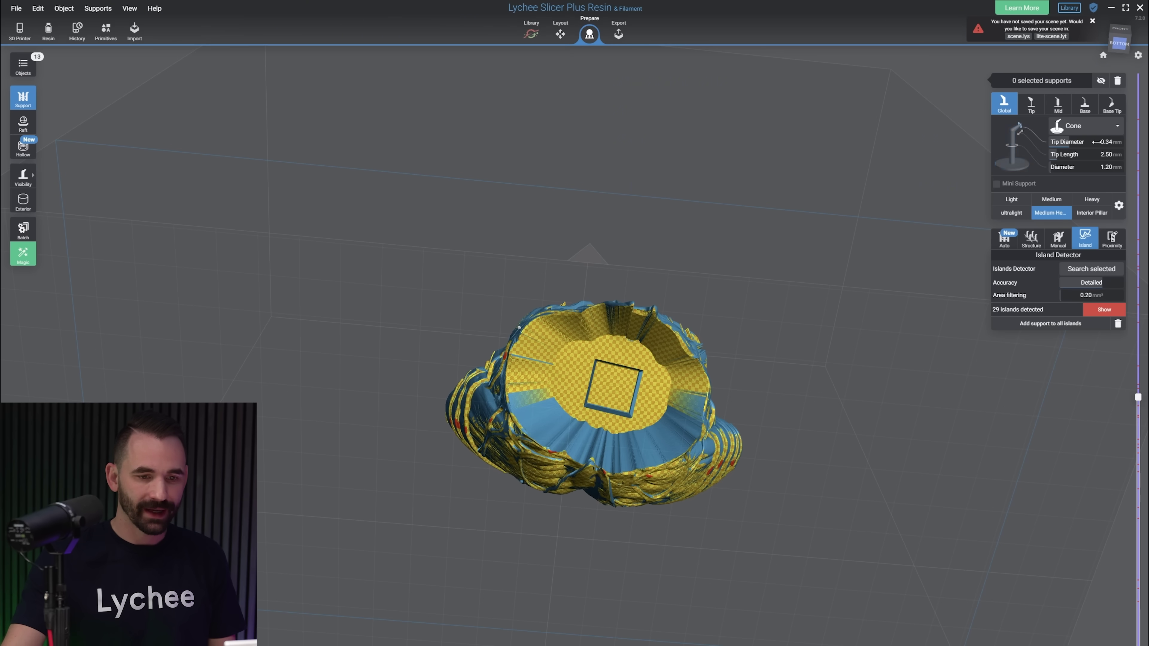
pyautogui.click(1124, 48)
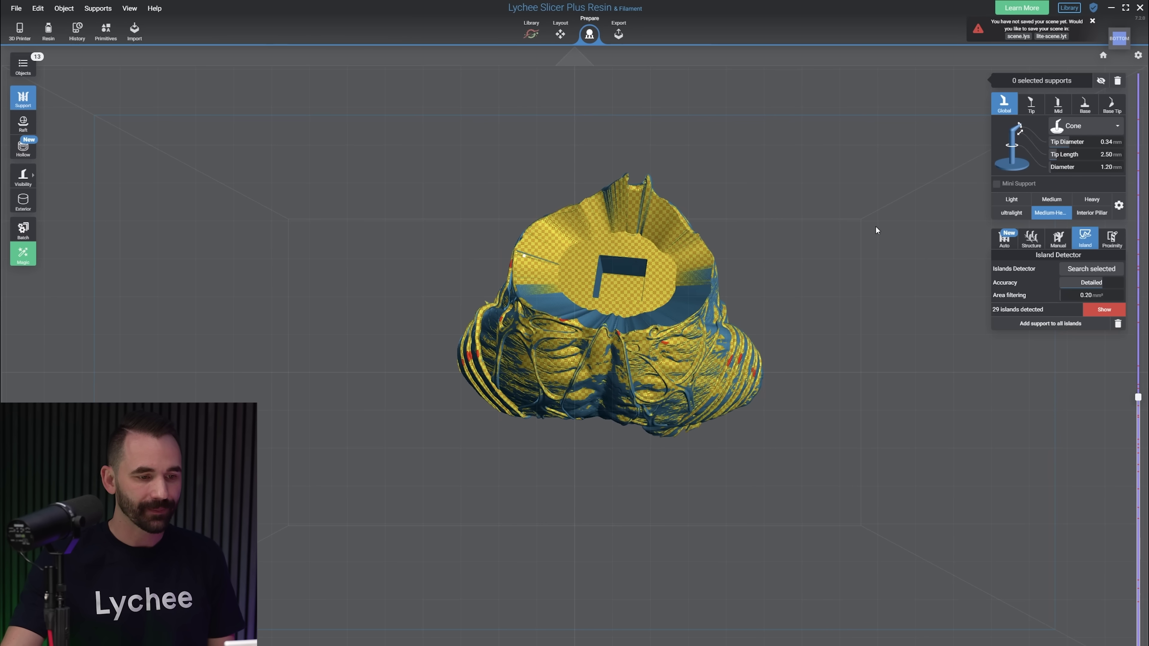
pyautogui.press('o')
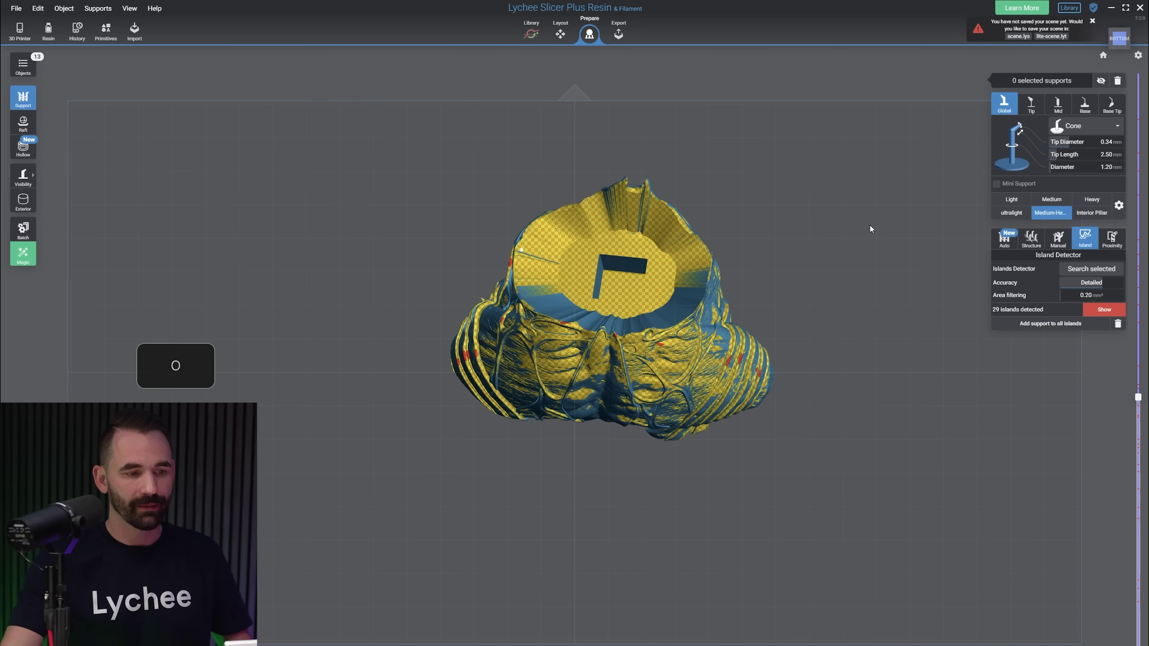
pyautogui.click(1138, 56)
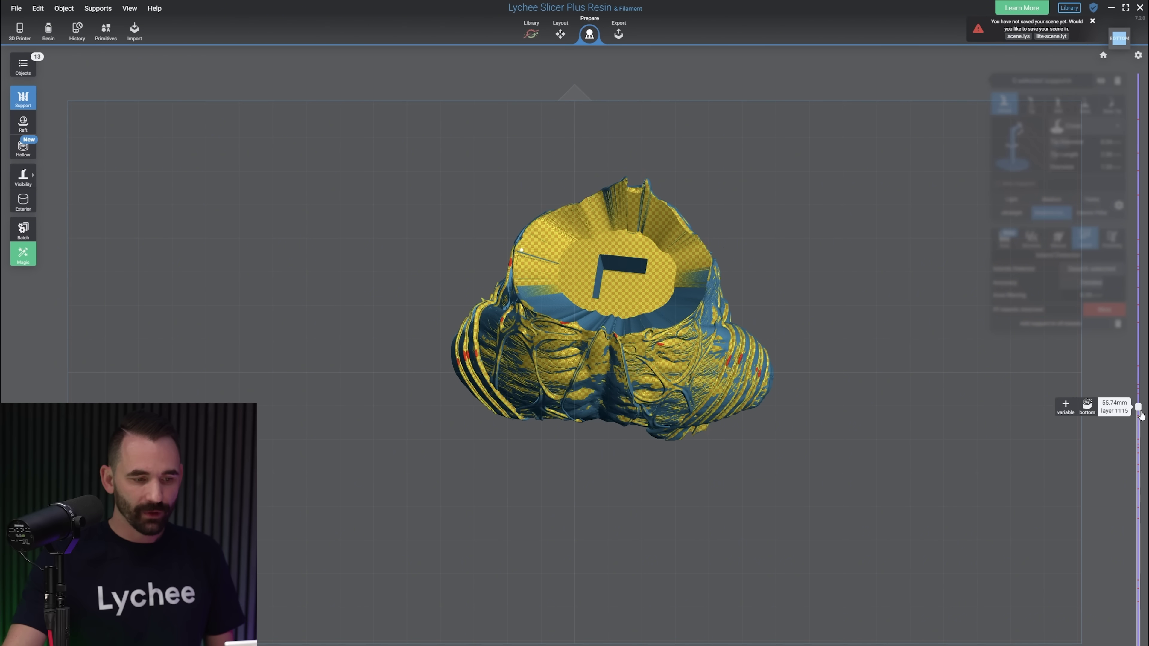
# - Lower the layer preview to the torso's first printed layers, isolating the small fragments where printing starts
pyautogui.moveTo(1138, 398); pyautogui.dragTo(1139, 537)
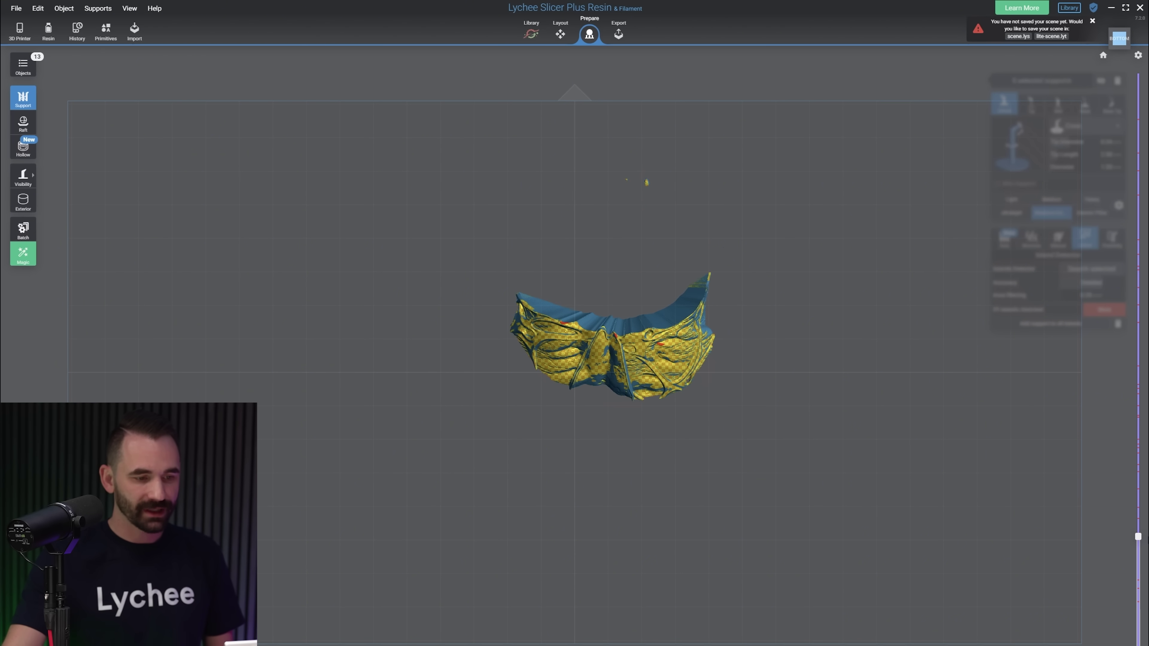
pyautogui.moveTo(1138, 584); pyautogui.dragTo(1138, 588)
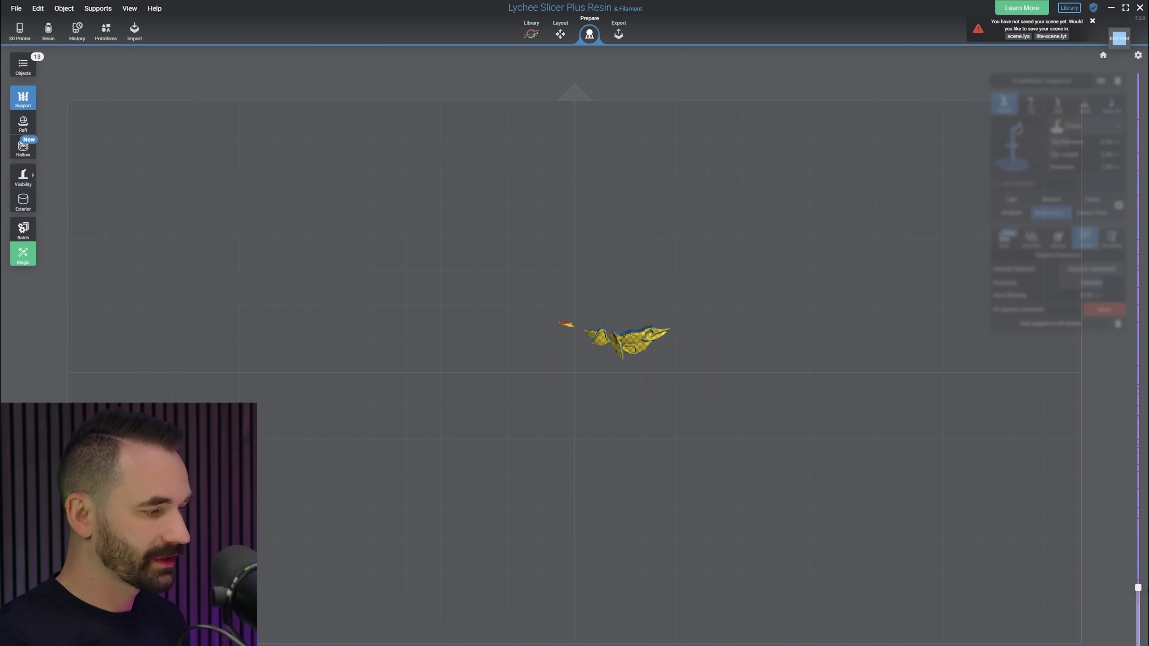
pyautogui.scroll(6, 767, 380)
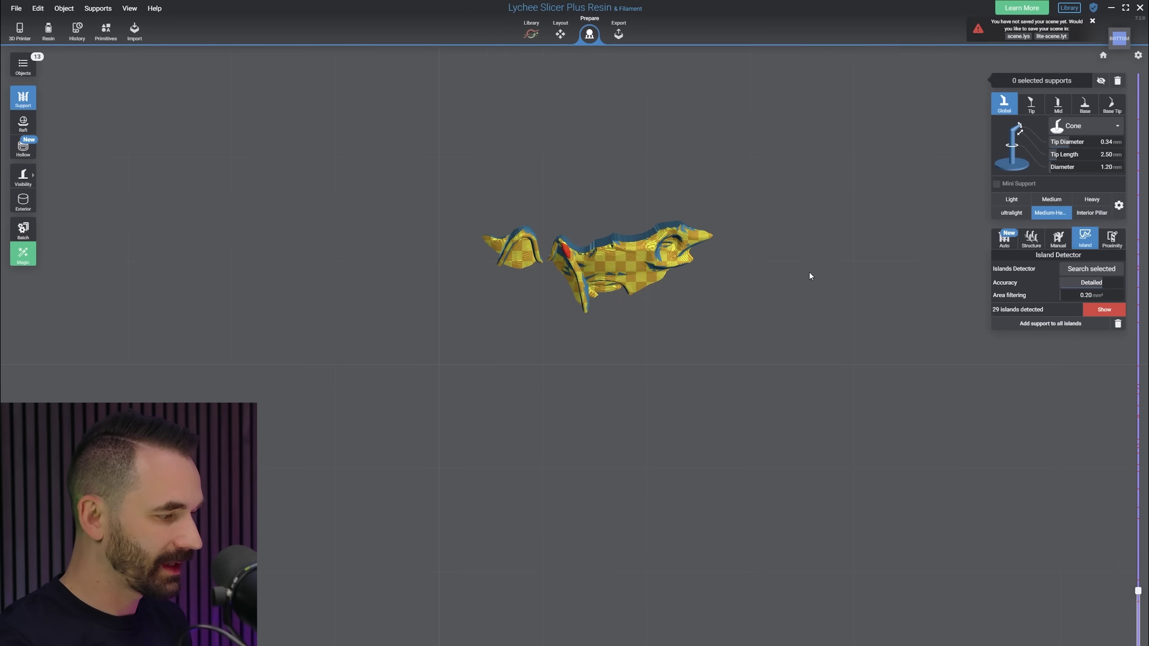
pyautogui.scroll(2, 841, 379)
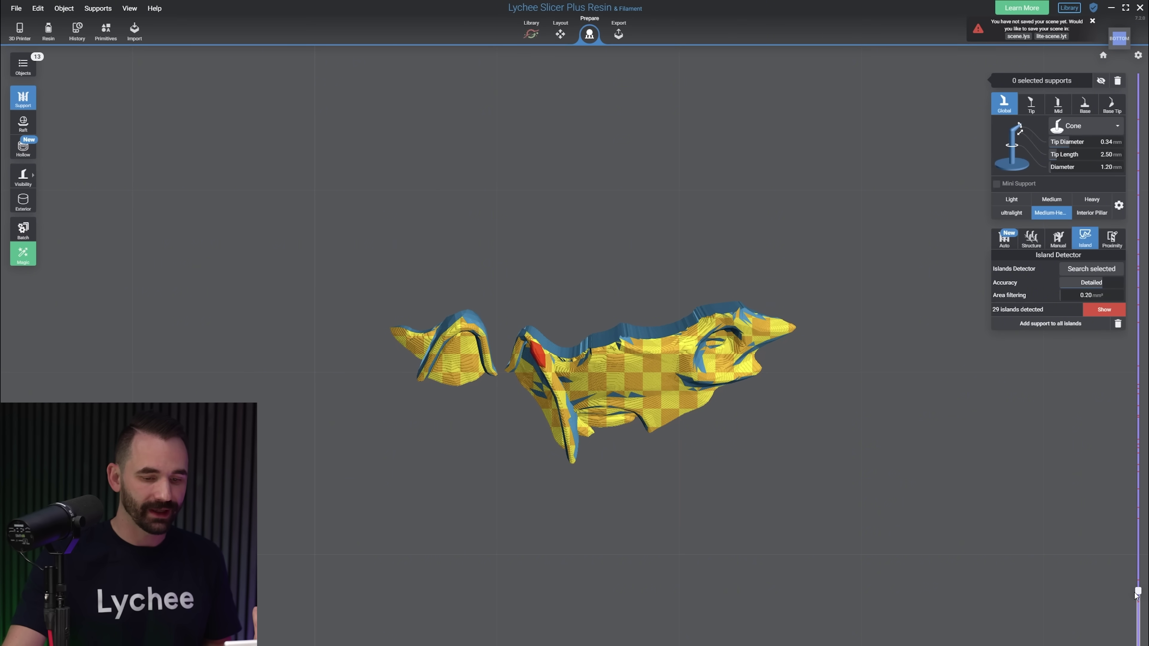
pyautogui.moveTo(1138, 593); pyautogui.dragTo(1141, 604)
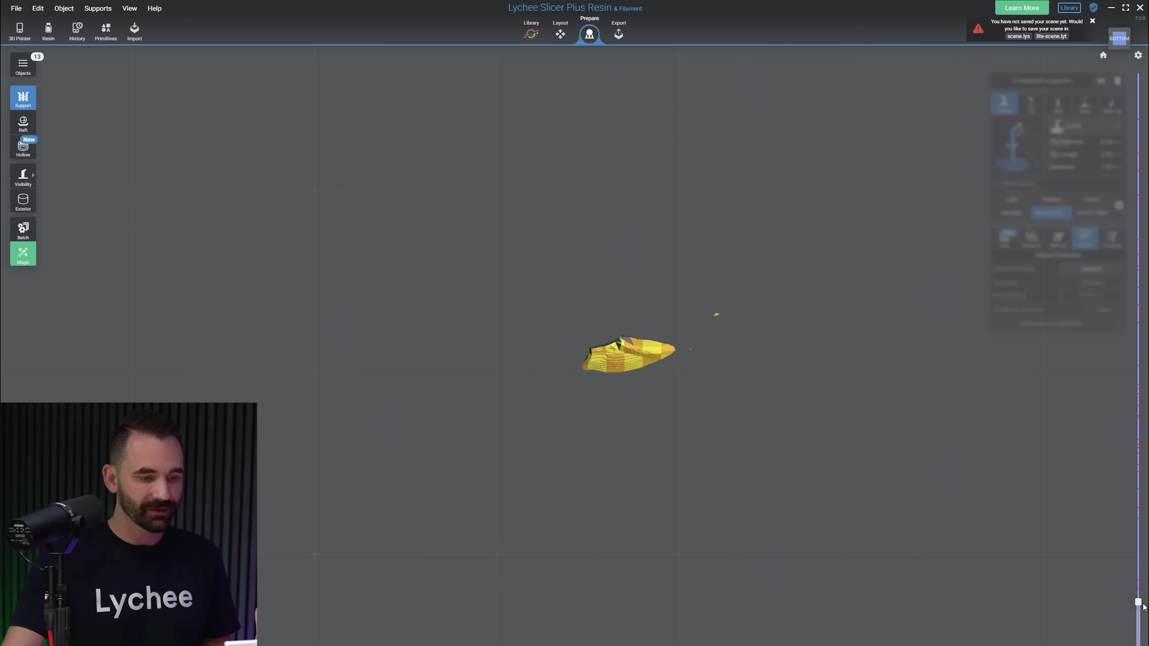
pyautogui.scroll(4, 779, 383)
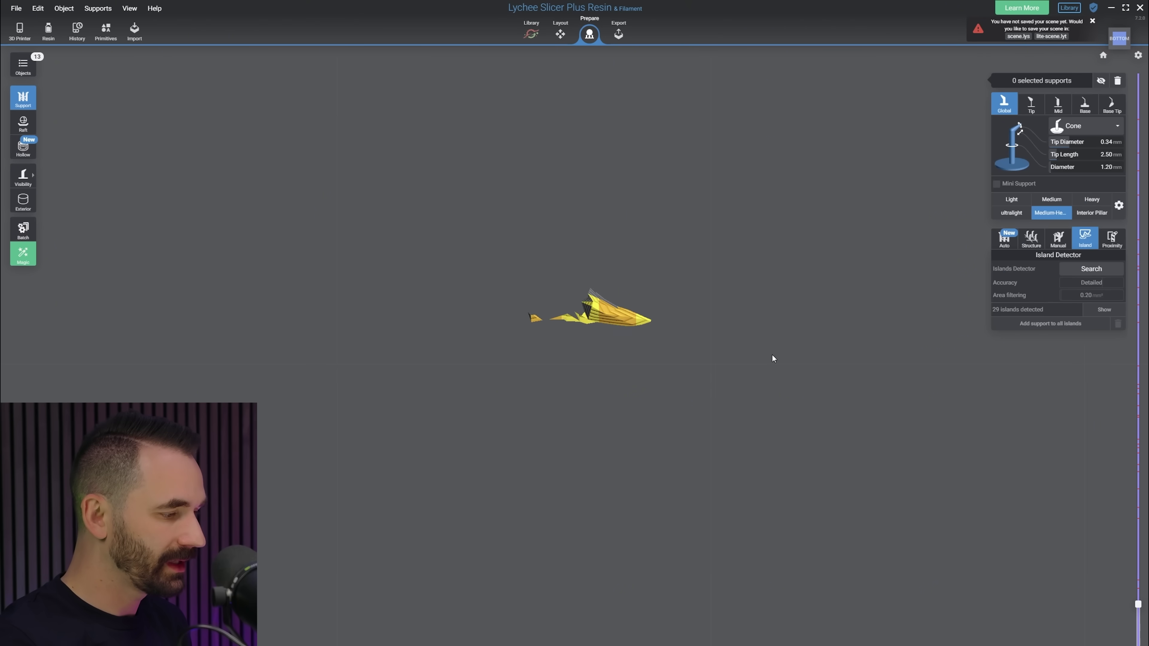
pyautogui.moveTo(773, 340); pyautogui.dragTo(851, 411, button='middle')
pyautogui.scroll(1, 678, 367)
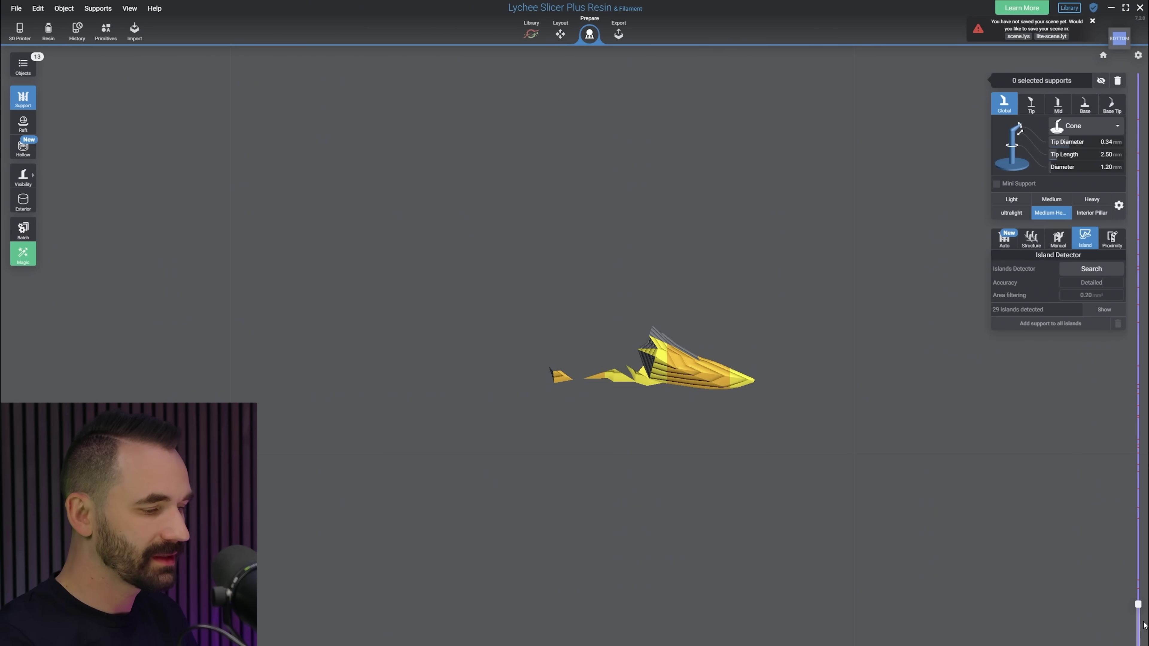
pyautogui.moveTo(1138, 606); pyautogui.dragTo(1138, 605)
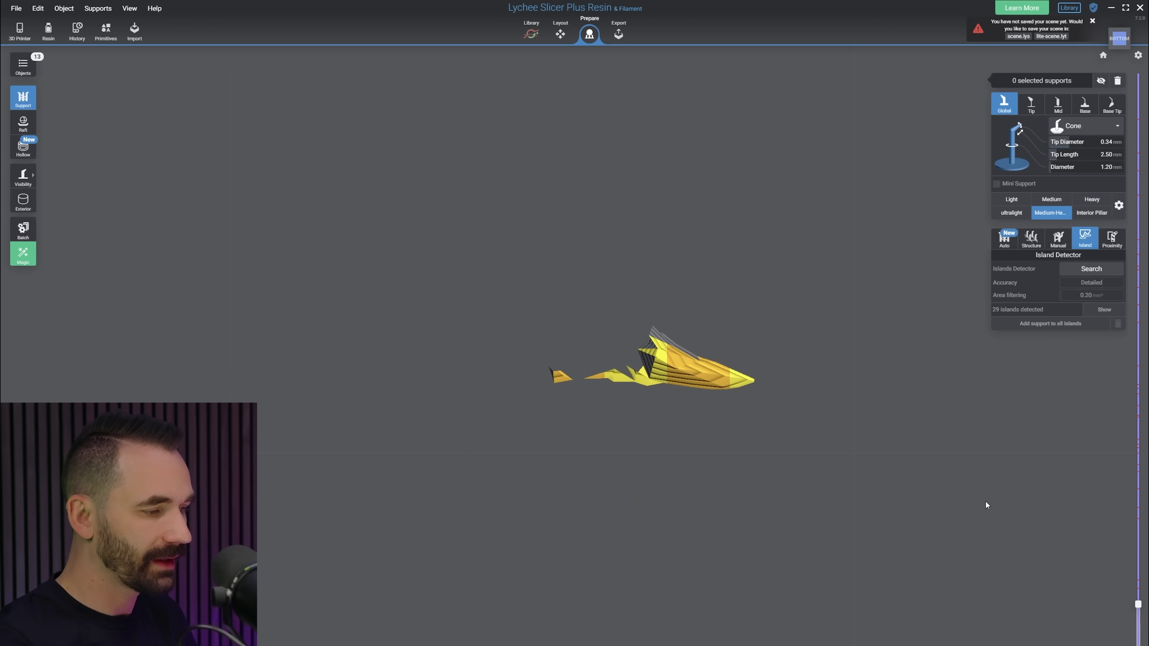
# - Raise the layer preview slightly and add Heavy supports to the small separate fragment and the large fragment's narrowing end
pyautogui.moveTo(1138, 604); pyautogui.dragTo(1138, 600)
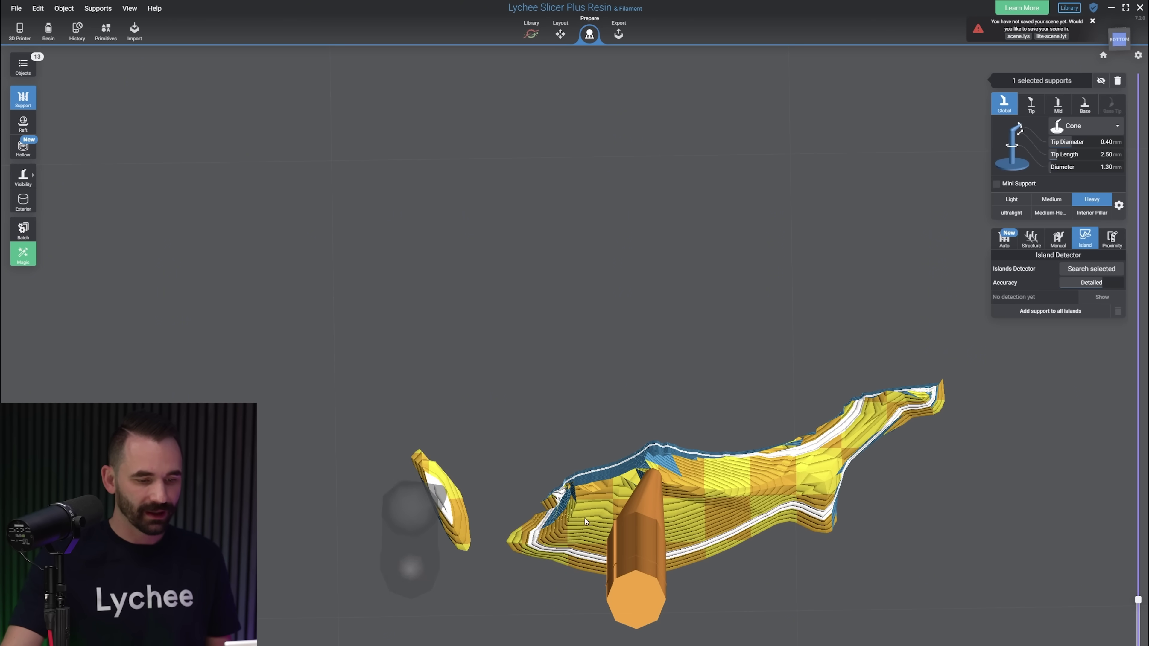
pyautogui.click(425, 484)
pyautogui.click(827, 492)
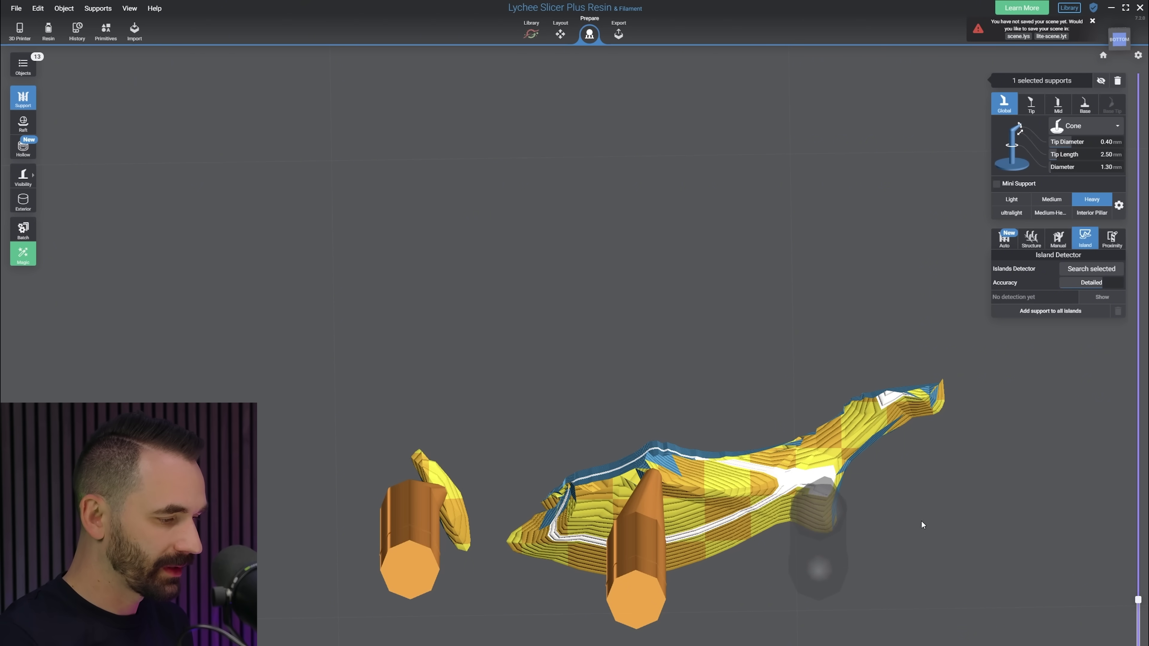
# - Step the layer preview back and forth around layers 353 and 354 to examine how the fragments connect
pyautogui.moveTo(1139, 599); pyautogui.dragTo(1138, 603)
pyautogui.press('Down')
pyautogui.press('Down')
pyautogui.press('Down')
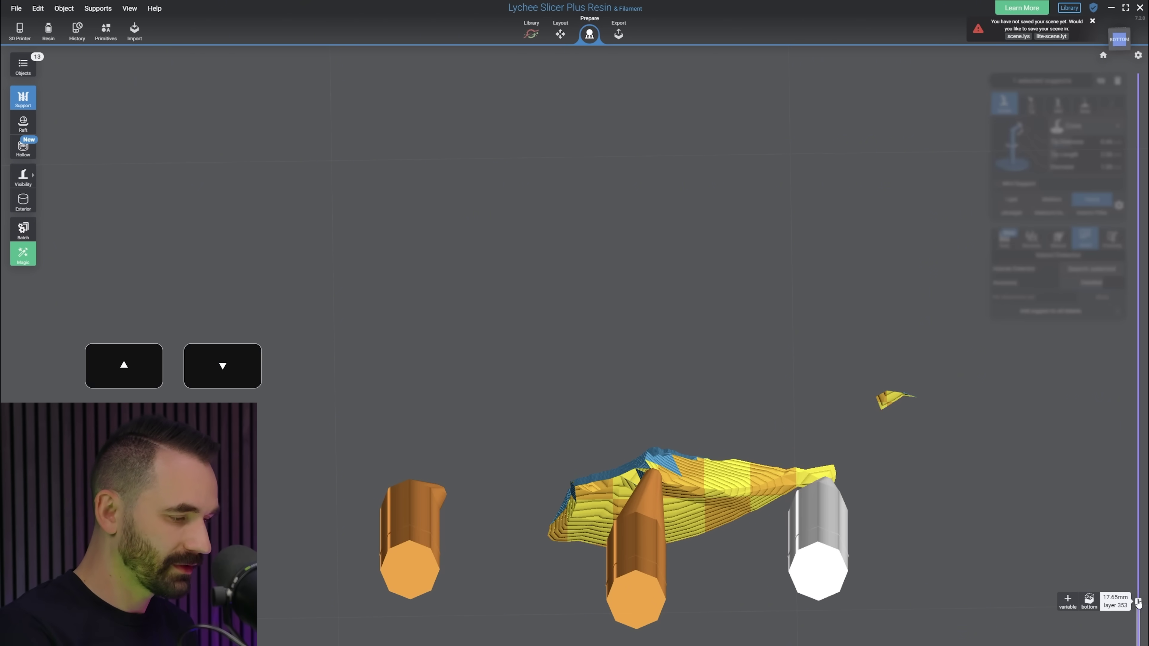
pyautogui.press('Up')
pyautogui.press('Up')
pyautogui.press('Up')
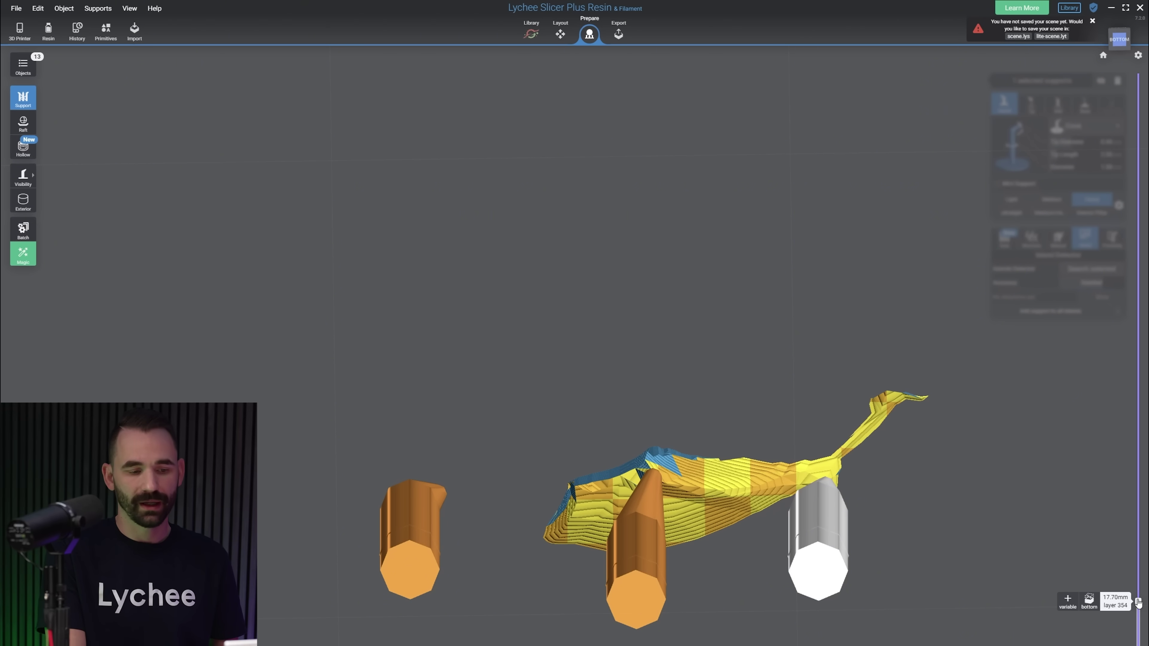
# - Compare the overhang surface with and without the Layers Thickness Preview, leaving the preview turned off
pyautogui.scroll(2, 736, 485)
pyautogui.scroll(5, 736, 486)
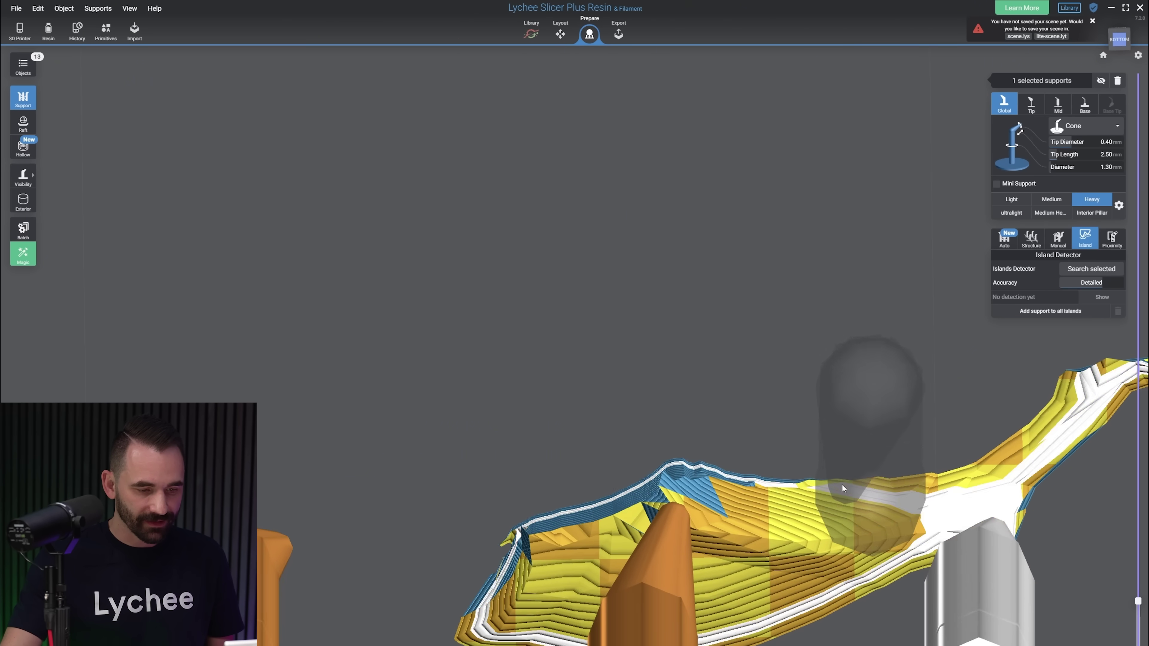
pyautogui.click(1138, 56)
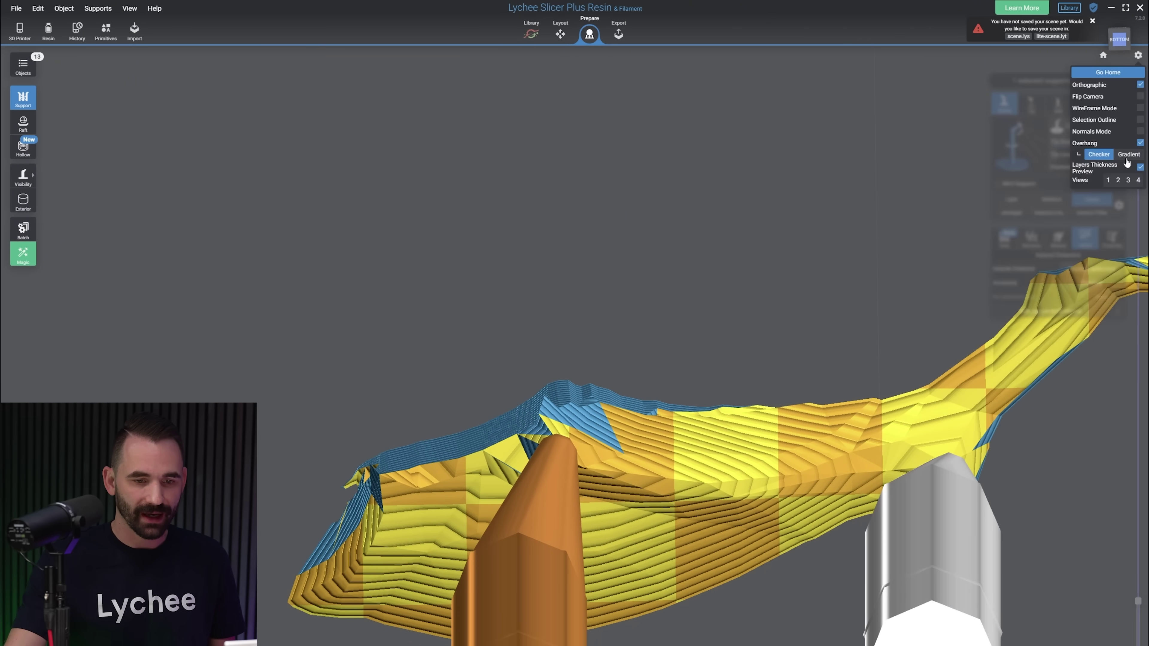
pyautogui.click(1137, 230)
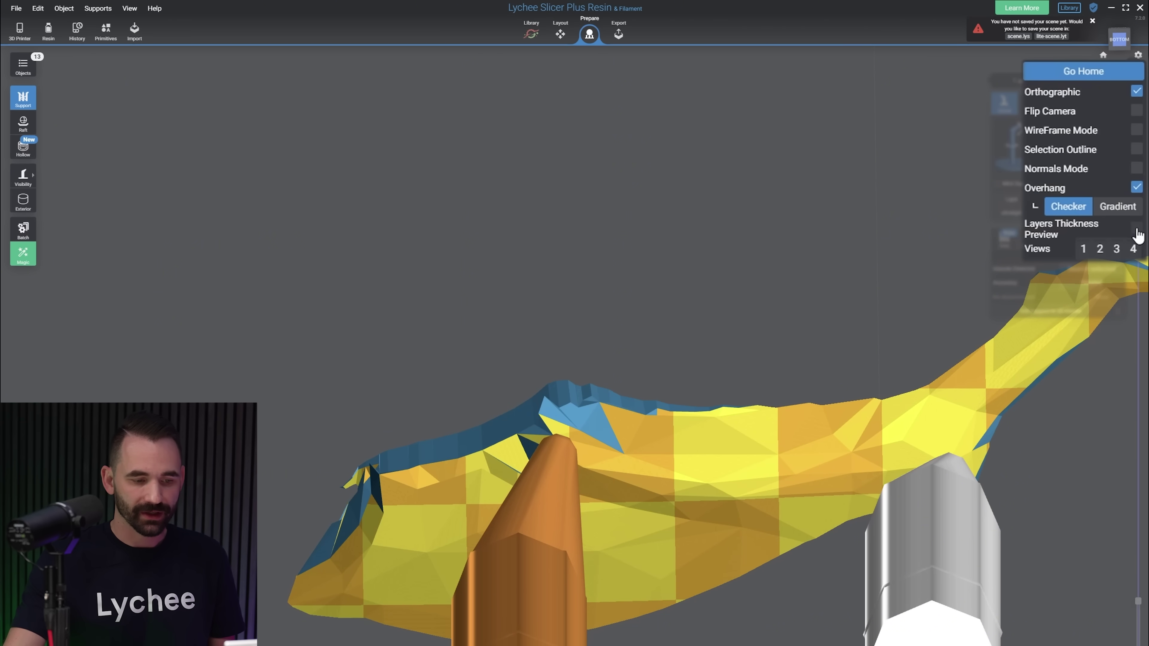
pyautogui.click(1137, 230)
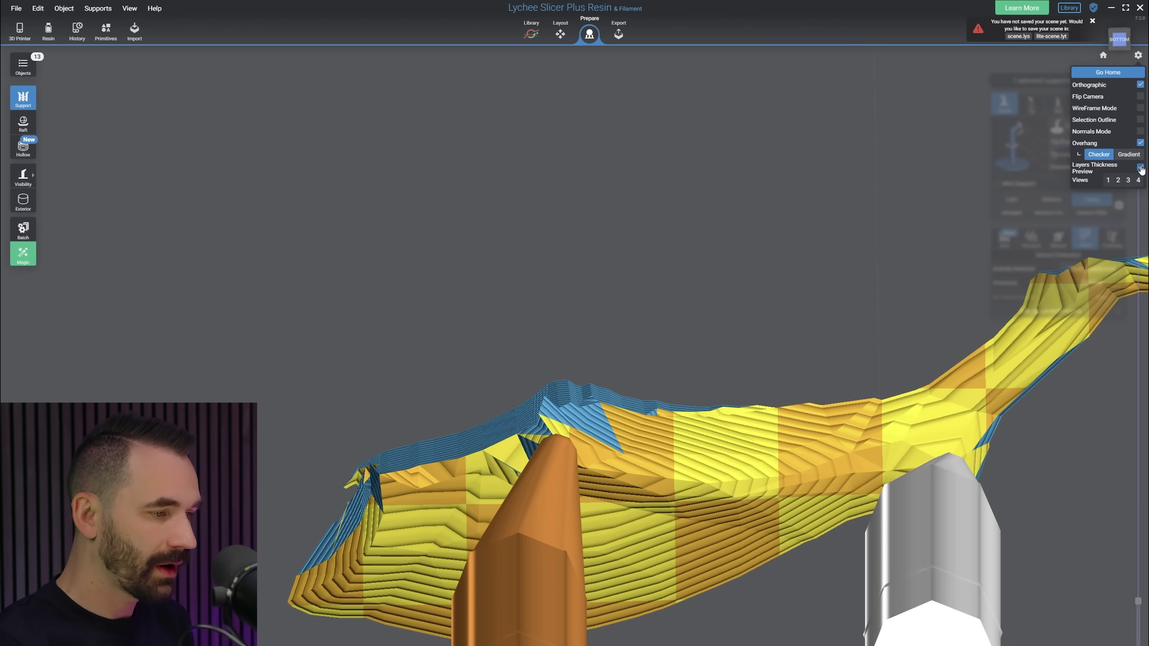
pyautogui.click(1141, 169)
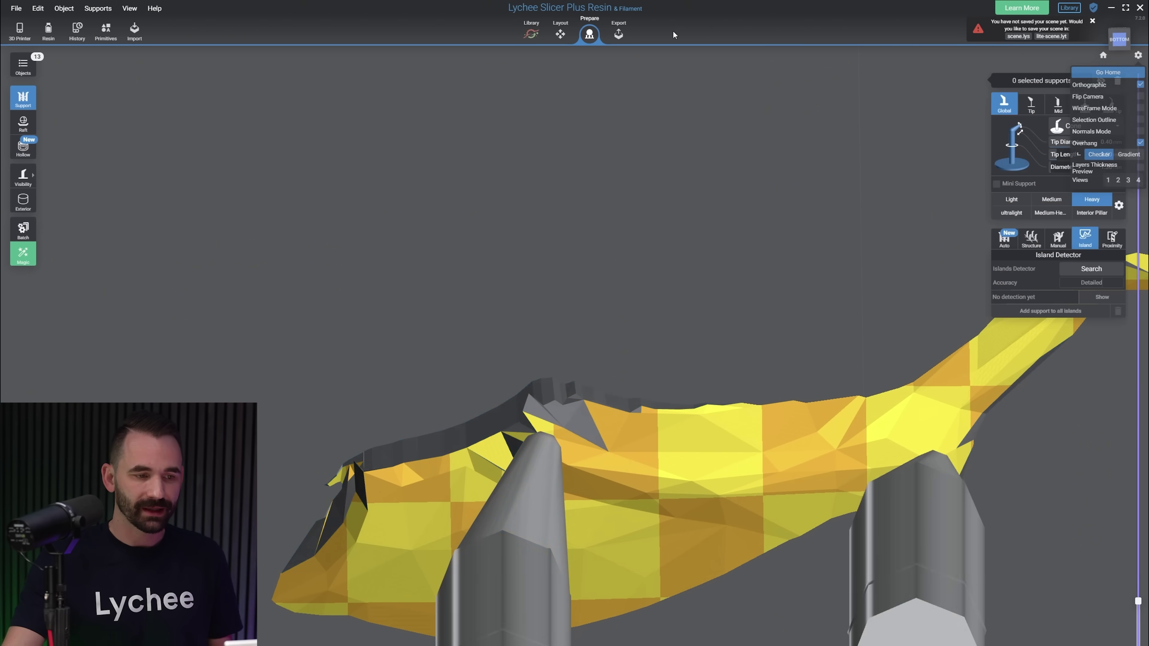
# - Set the SirayaTech Fast Navy Grey resin profile's normal layer thickness to 0.03 mm and return to support preparation
pyautogui.click(620, 34)
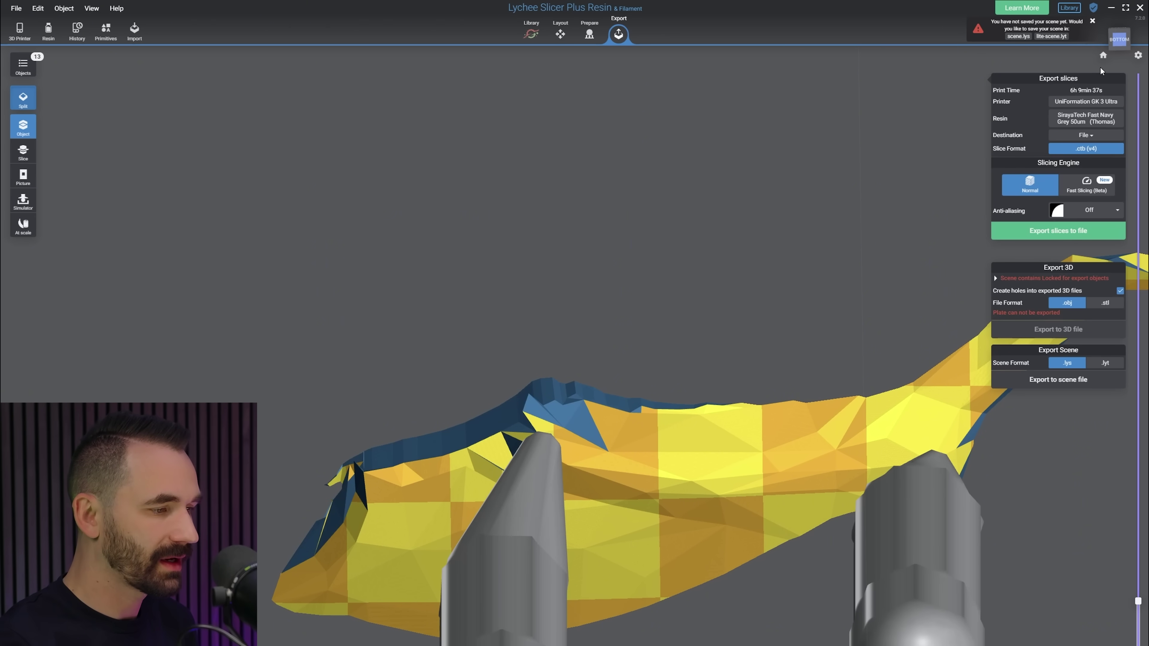
pyautogui.click(1075, 119)
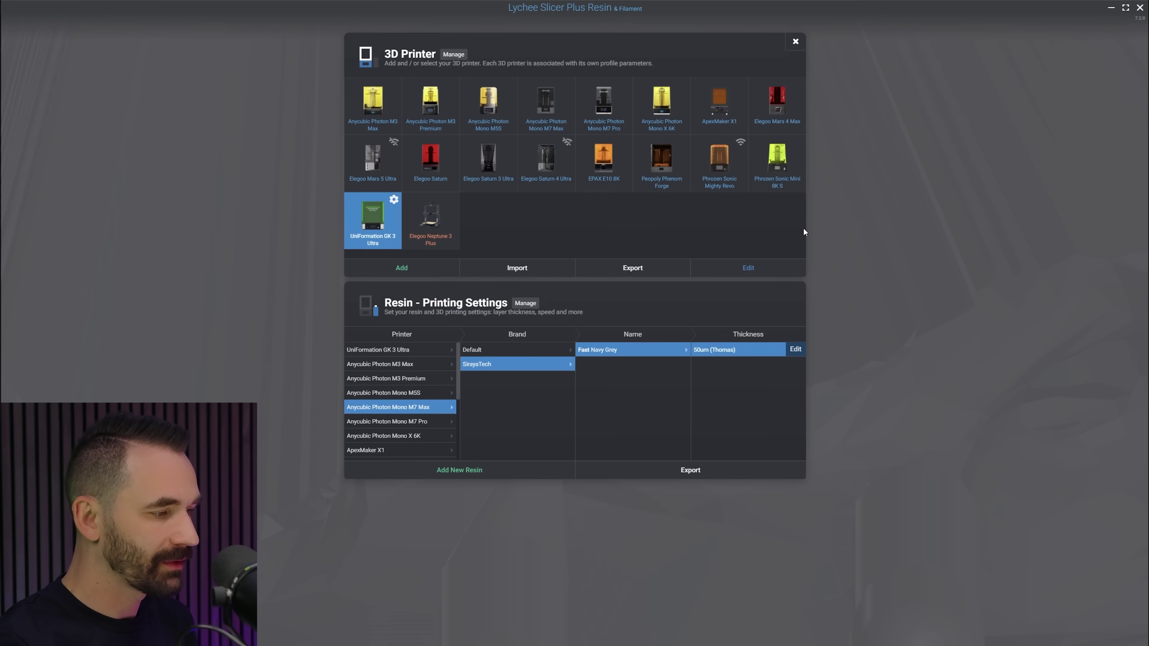
pyautogui.click(796, 349)
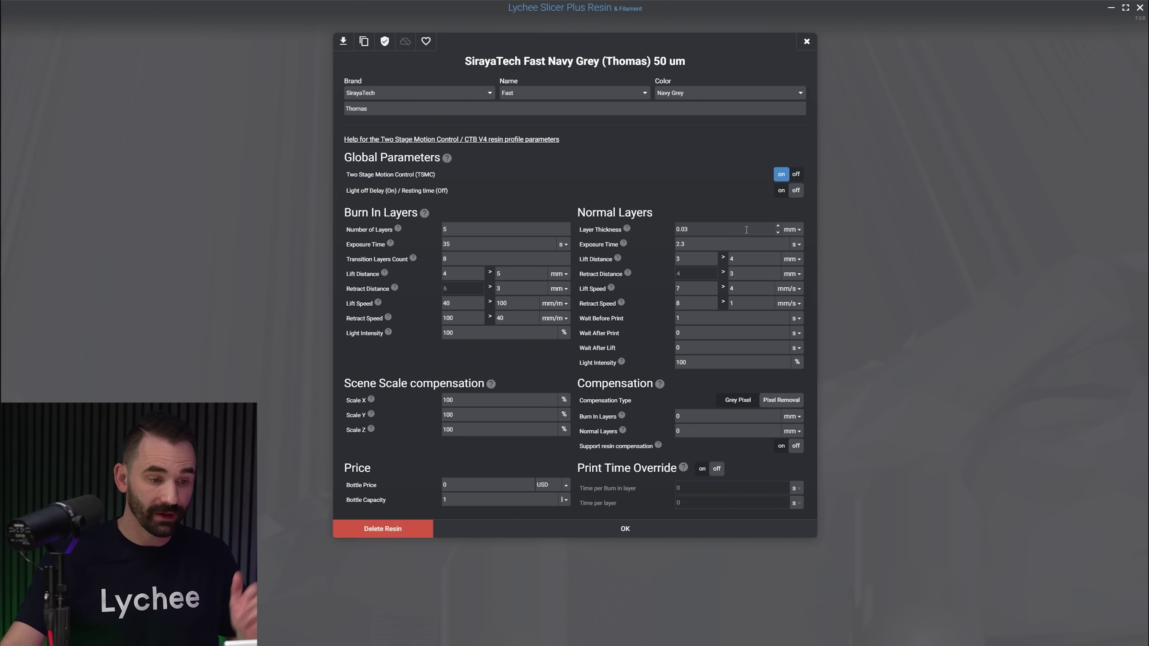
pyautogui.click(625, 530)
pyautogui.click(795, 44)
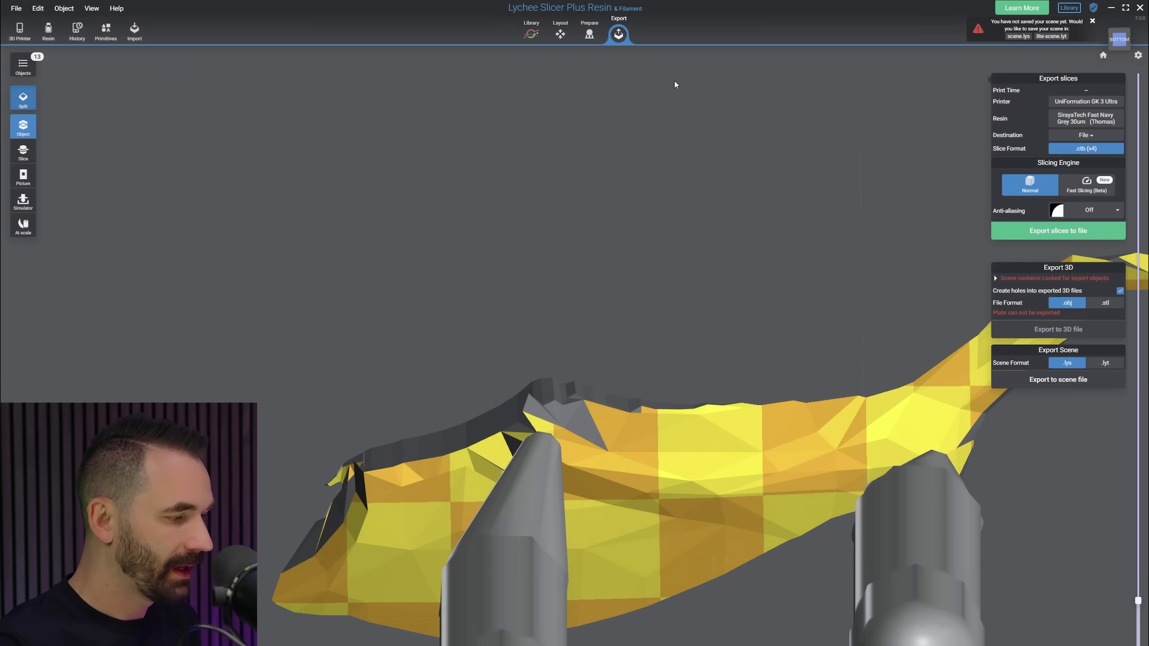
pyautogui.click(588, 35)
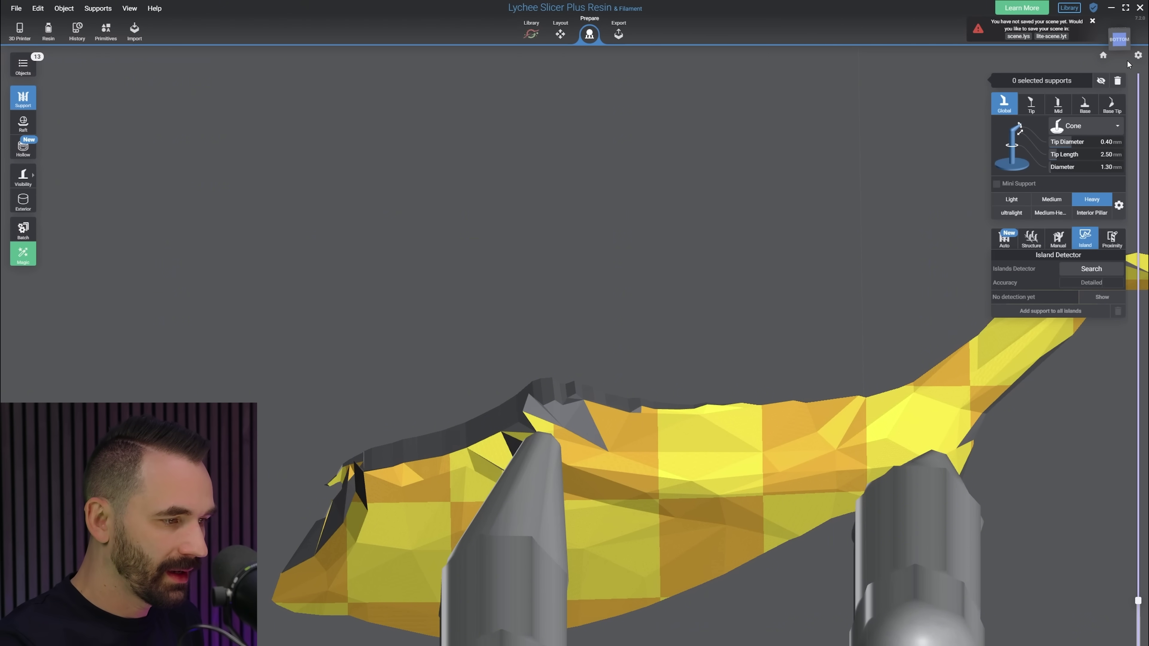
# - Turn on the Layers Thickness Preview and examine the layer lines on the fragment's overhang surface around the supports
pyautogui.click(1138, 56)
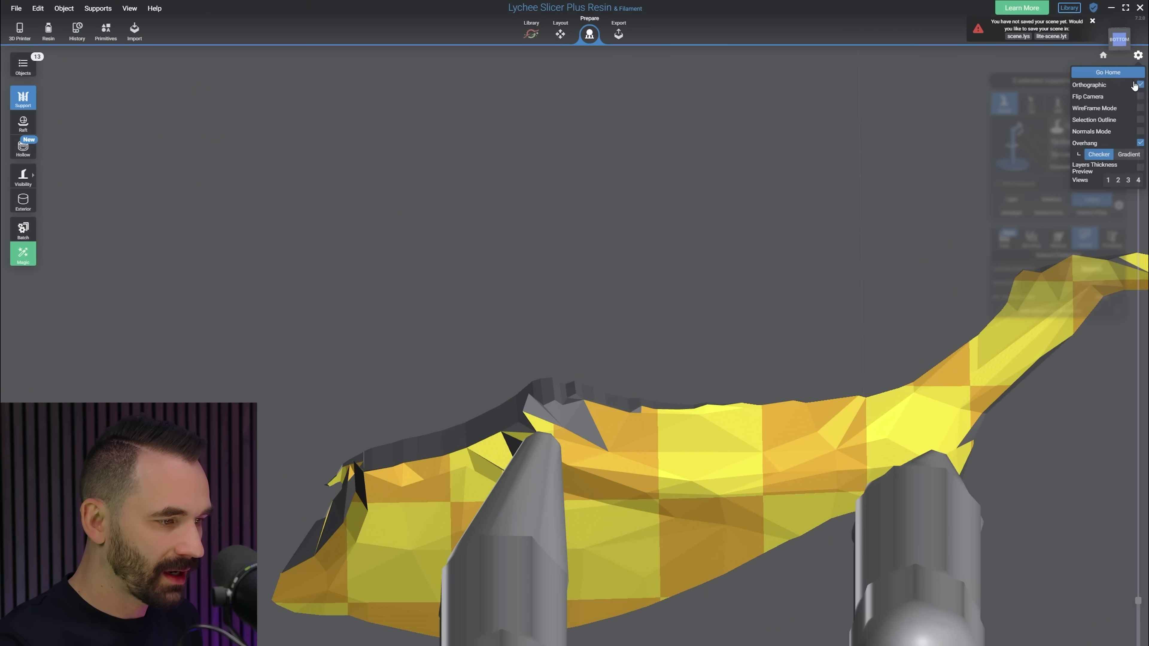
pyautogui.click(1141, 168)
pyautogui.scroll(5, 782, 136)
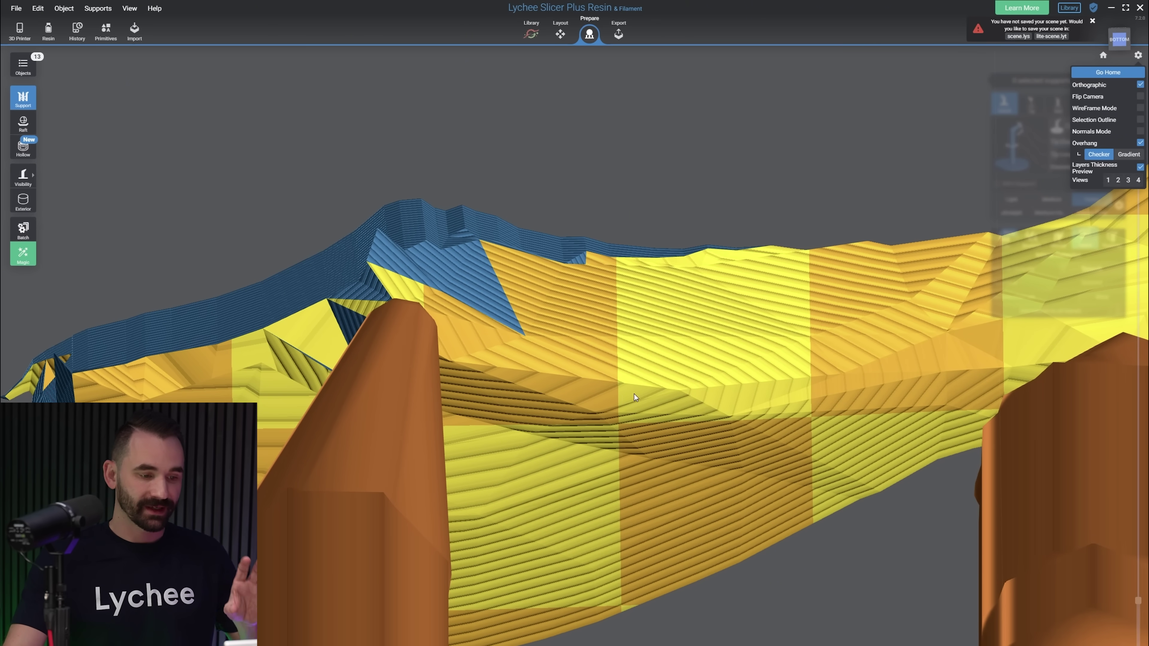
pyautogui.scroll(-2, 606, 387)
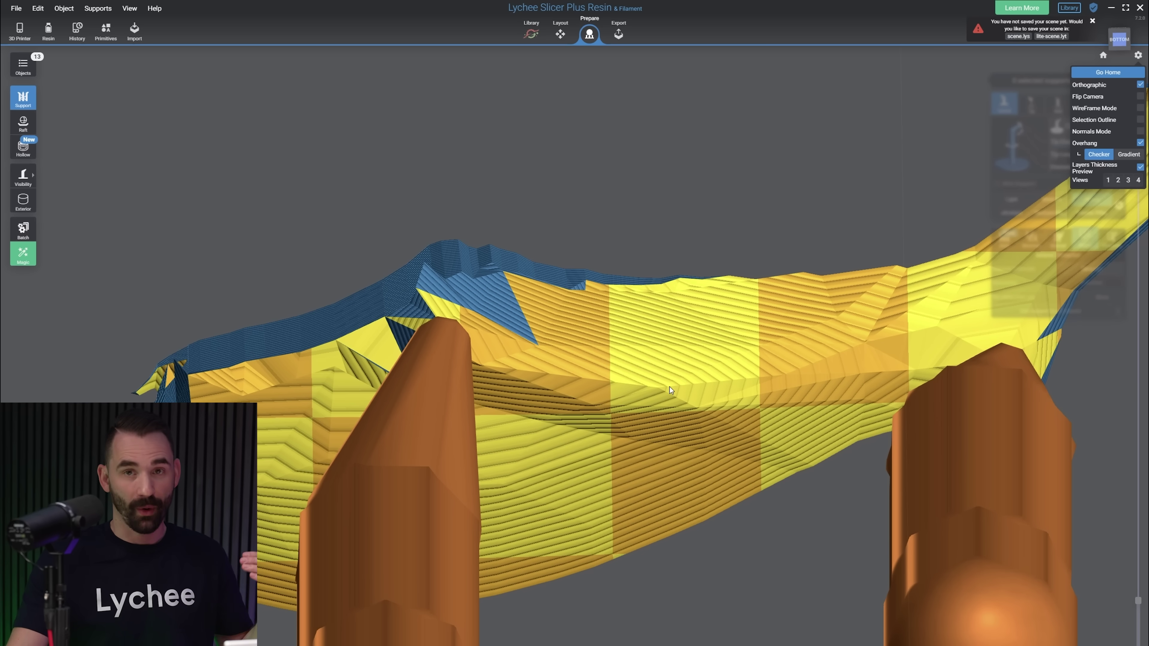
pyautogui.scroll(-1, 669, 387)
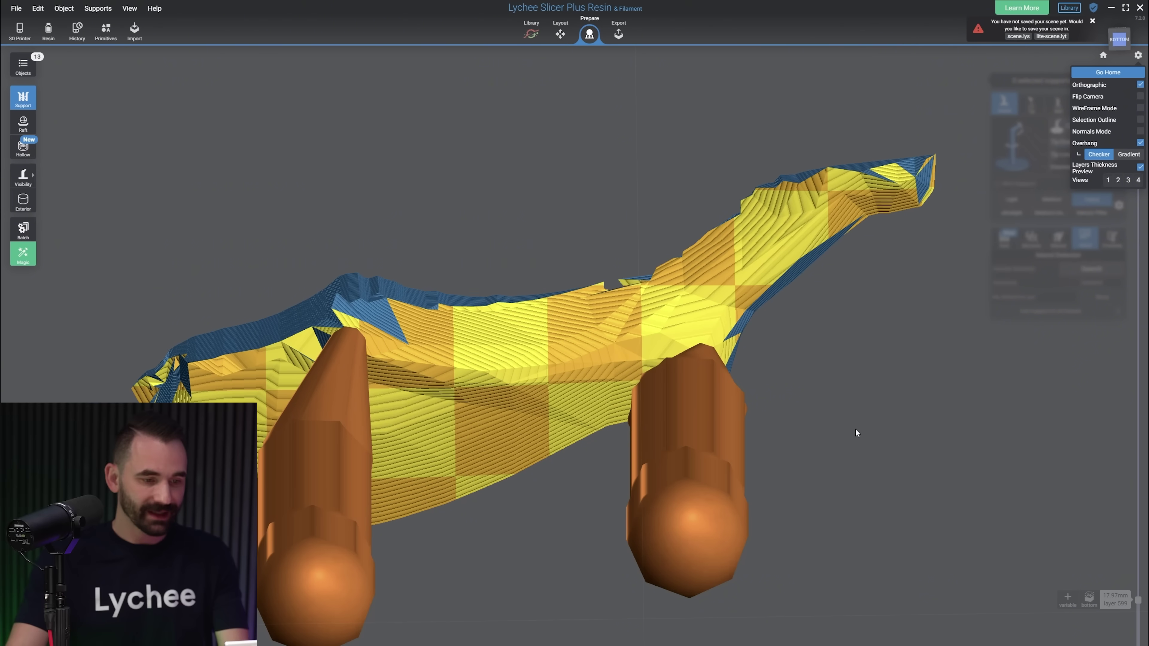
pyautogui.scroll(-4, 857, 429)
pyautogui.click(852, 430)
# - Raise the layer preview to about layer 608 and add a Heavy support to the separate fragment that has no support yet
pyautogui.scroll(-1, 693, 430)
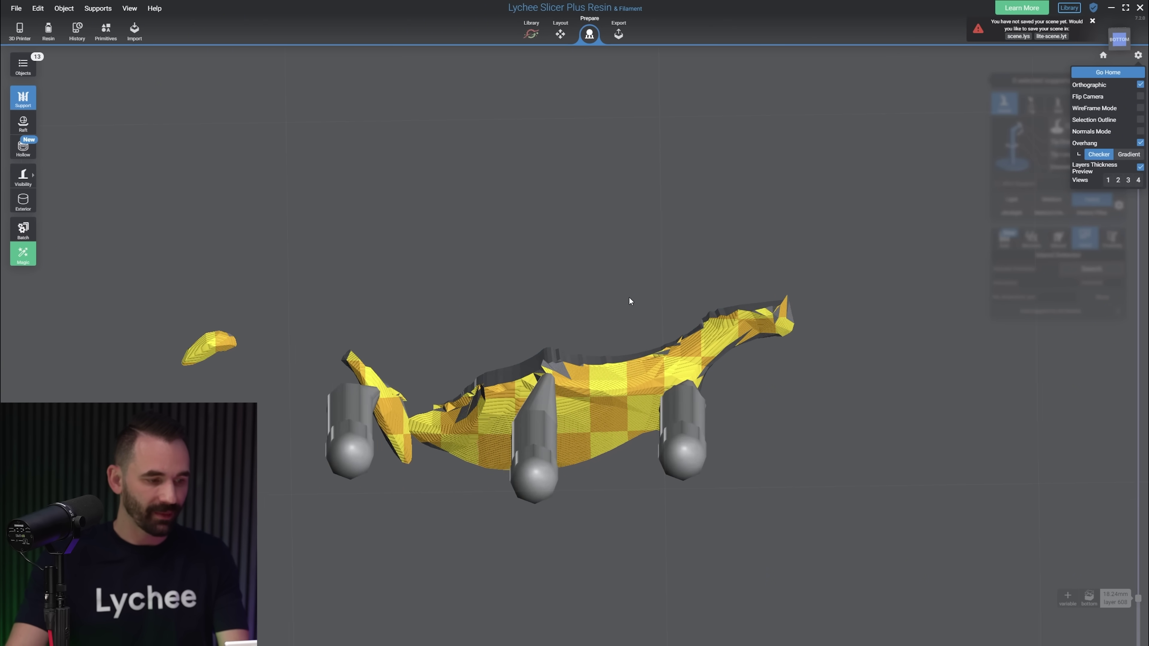
pyautogui.moveTo(224, 354); pyautogui.dragTo(332, 363, button='middle')
pyautogui.click(332, 363)
pyautogui.click(330, 362)
pyautogui.moveTo(362, 360); pyautogui.dragTo(542, 322, button='right')
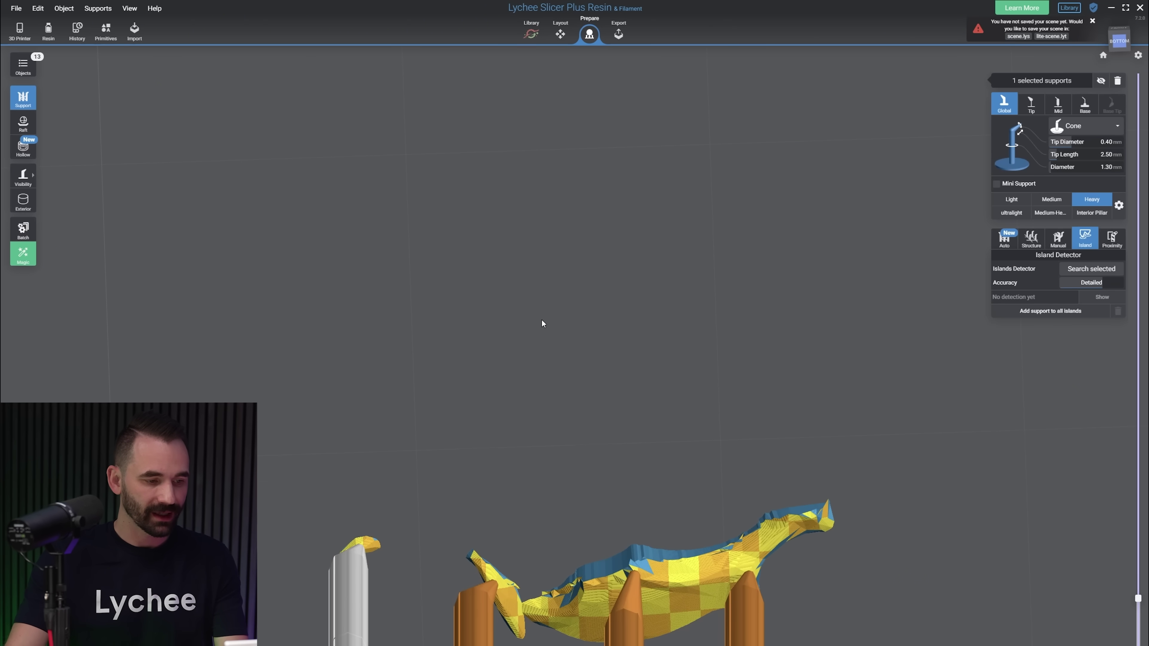
pyautogui.scroll(-5, 683, 389)
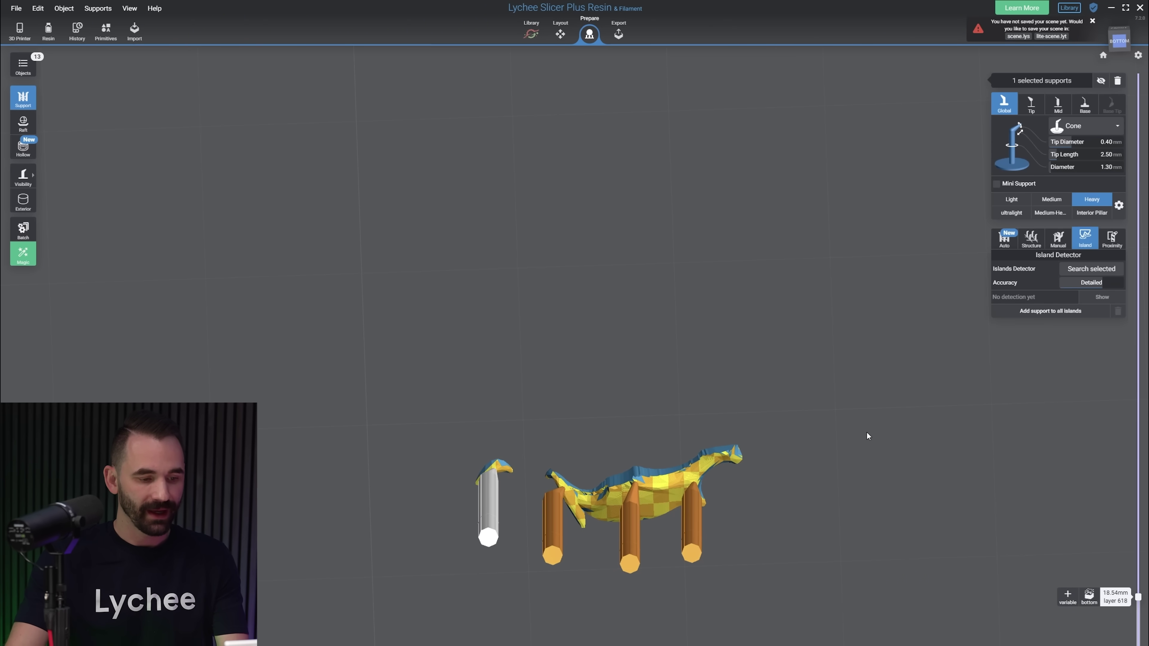
pyautogui.moveTo(883, 432); pyautogui.dragTo(882, 398, button='right')
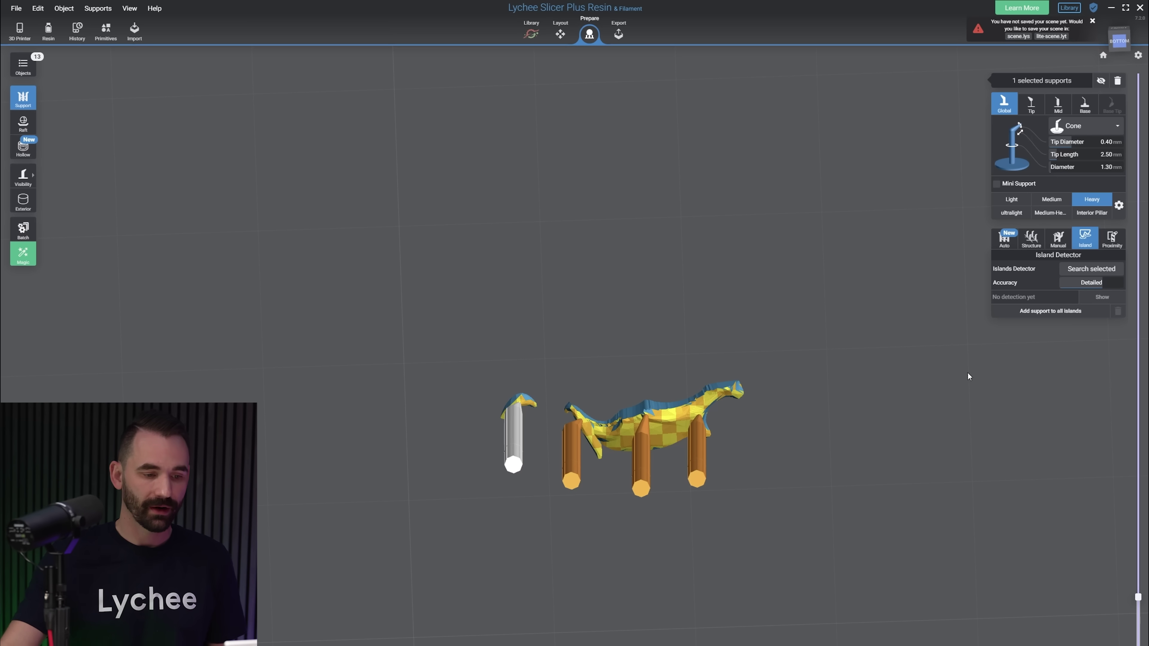
# - Raise the layer preview in stages and examine from the bottom and front how the torso grows above the four supports
pyautogui.moveTo(1139, 602); pyautogui.dragTo(1139, 562)
pyautogui.scroll(-3, 1026, 523)
pyautogui.moveTo(1026, 523); pyautogui.dragTo(969, 617, button='right')
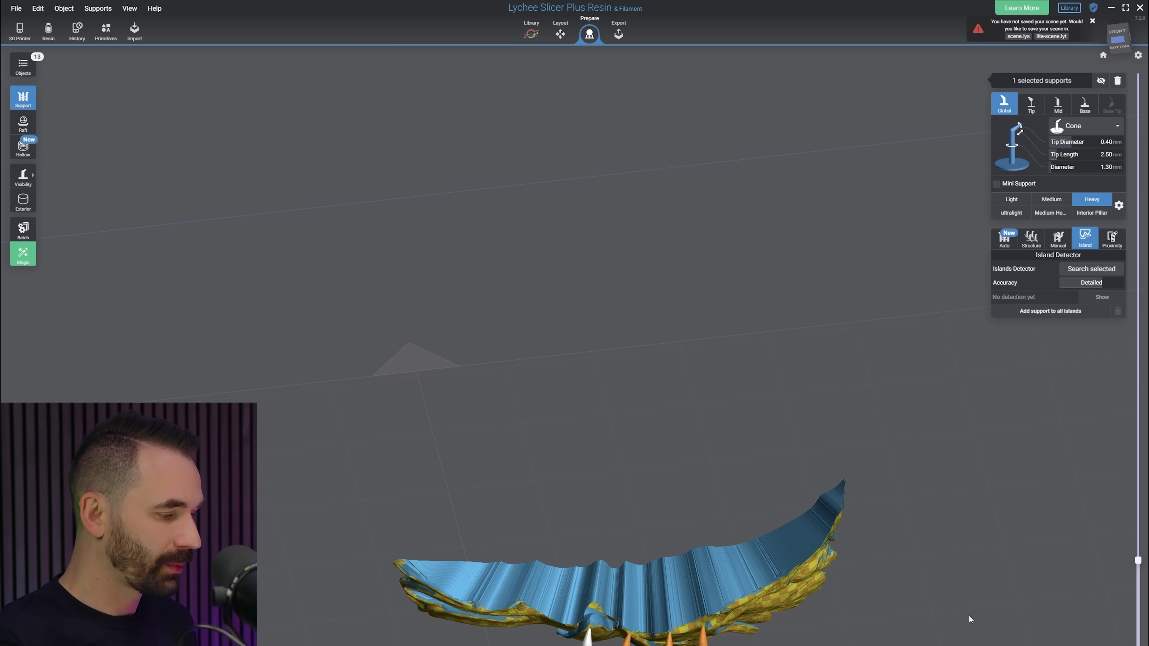
pyautogui.moveTo(968, 618); pyautogui.dragTo(989, 465, button='middle')
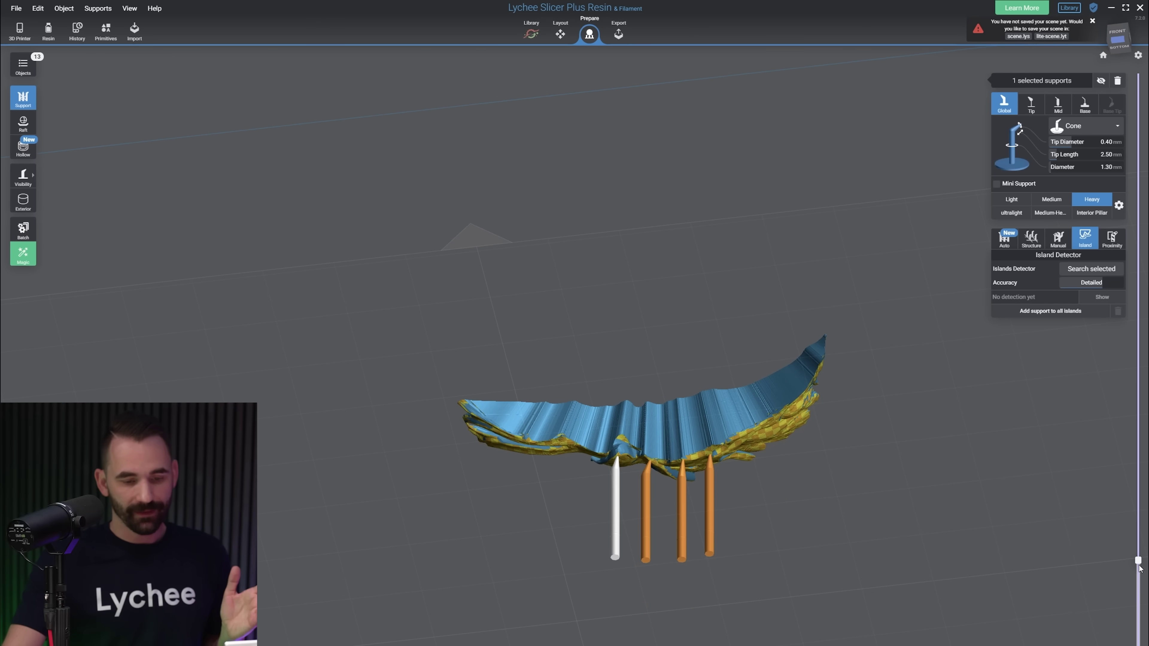
pyautogui.moveTo(1138, 562); pyautogui.dragTo(1138, 453)
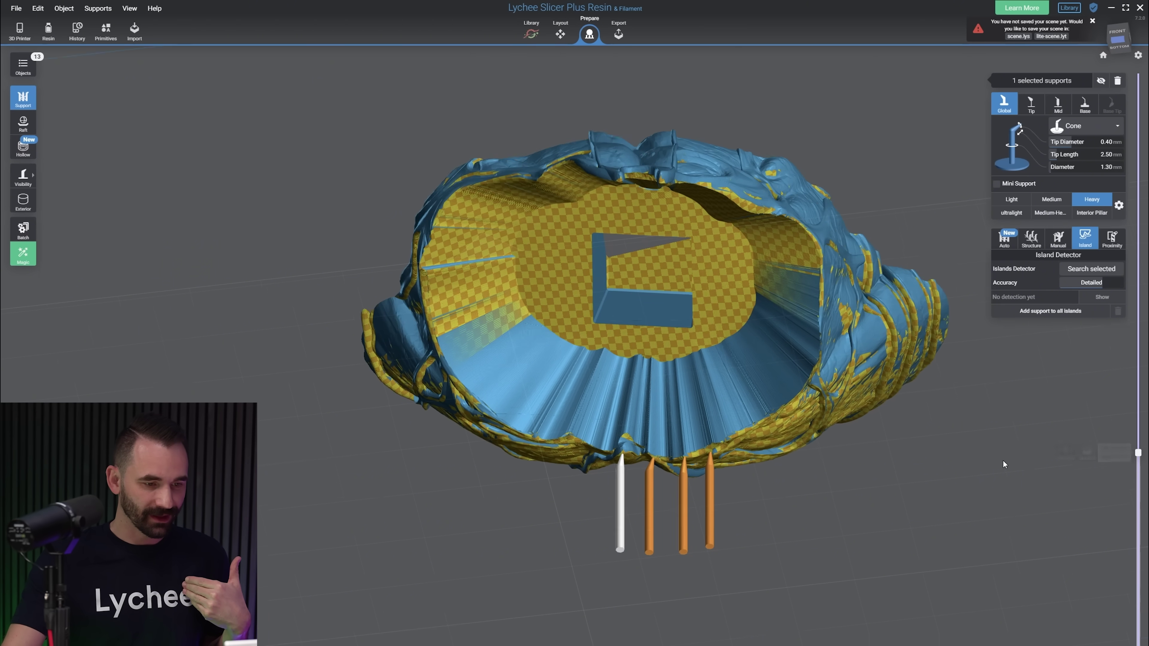
pyautogui.moveTo(1003, 464); pyautogui.dragTo(951, 538, button='right')
pyautogui.moveTo(951, 539); pyautogui.dragTo(961, 493, button='middle')
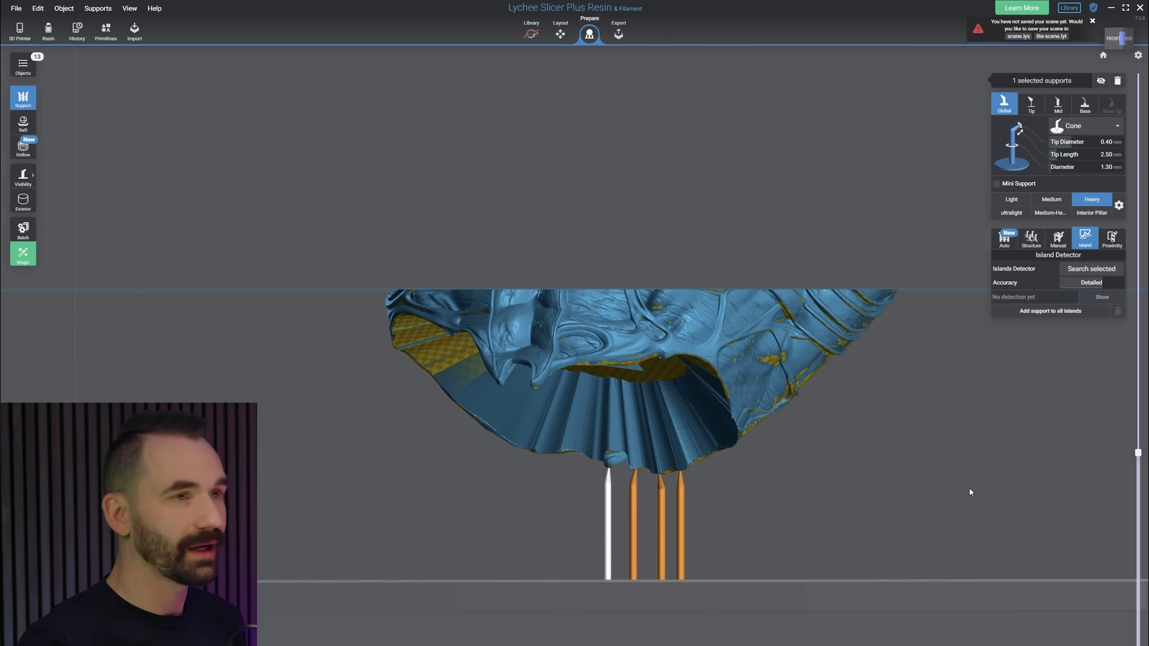
# - Delete the four supports and raise the layer preview to the top to show the complete torso
pyautogui.scroll(-2, 944, 485)
pyautogui.moveTo(904, 376); pyautogui.dragTo(548, 611)
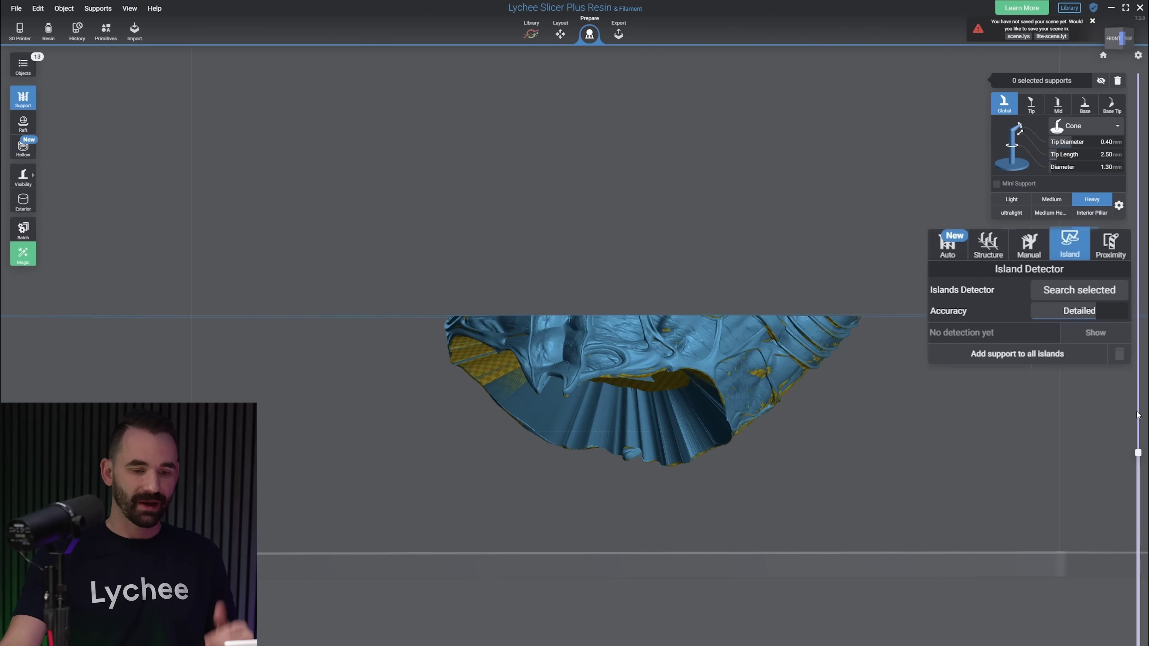
pyautogui.moveTo(1138, 453); pyautogui.dragTo(1139, 74)
pyautogui.scroll(-3, 974, 442)
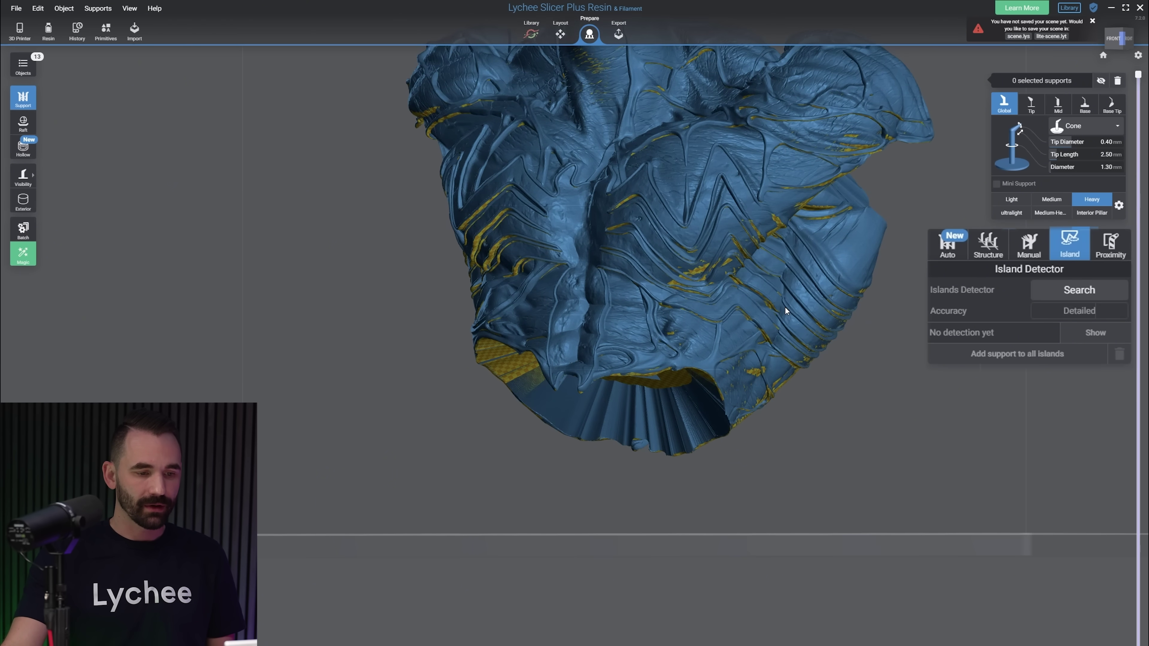
pyautogui.moveTo(902, 371); pyautogui.dragTo(861, 434, button='middle')
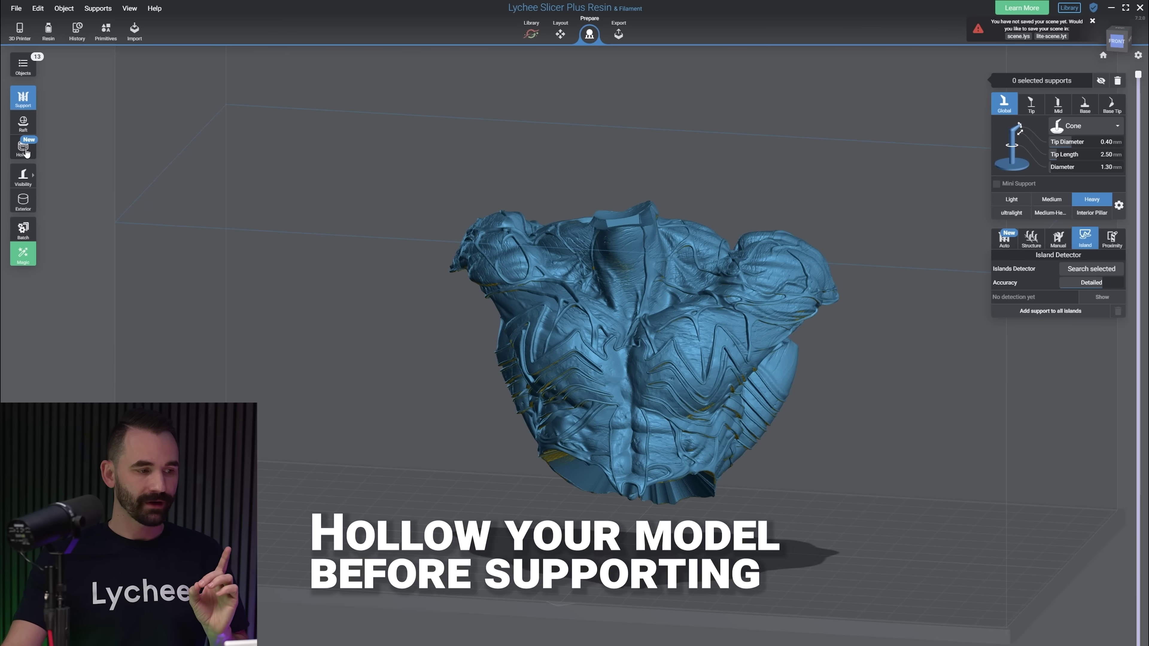
# - Compare the Hollowing 2D and Hollowing 3D options and set the Hollowing 3D thickness to 1.8 mm
pyautogui.click(24, 149)
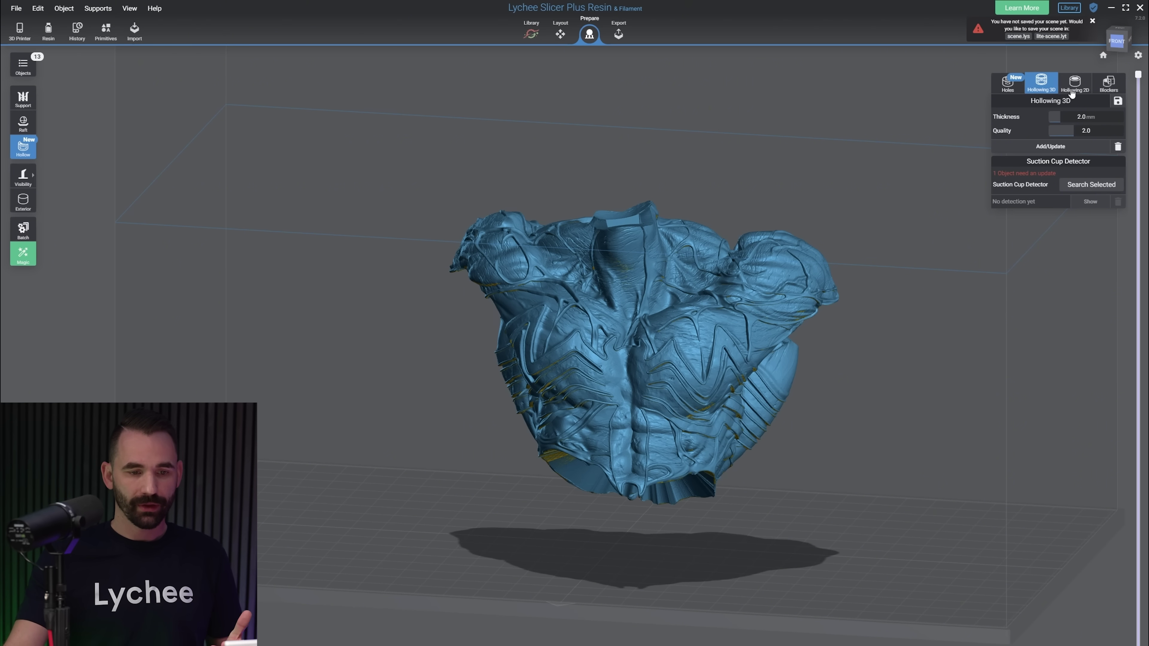
pyautogui.click(1075, 84)
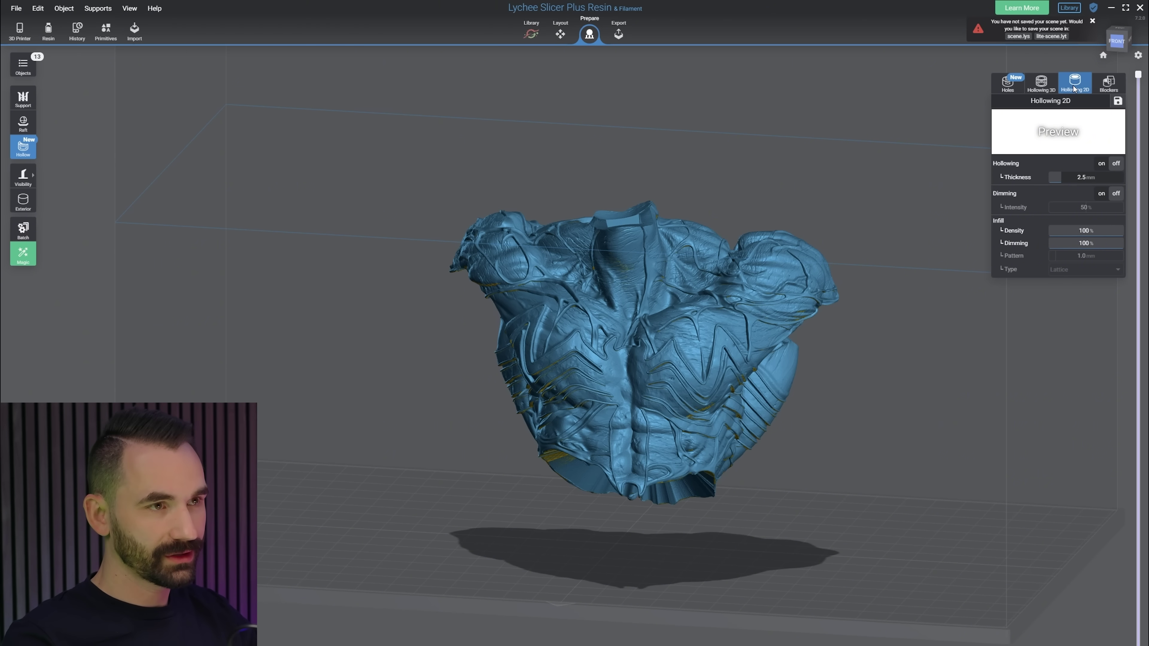
pyautogui.click(1045, 86)
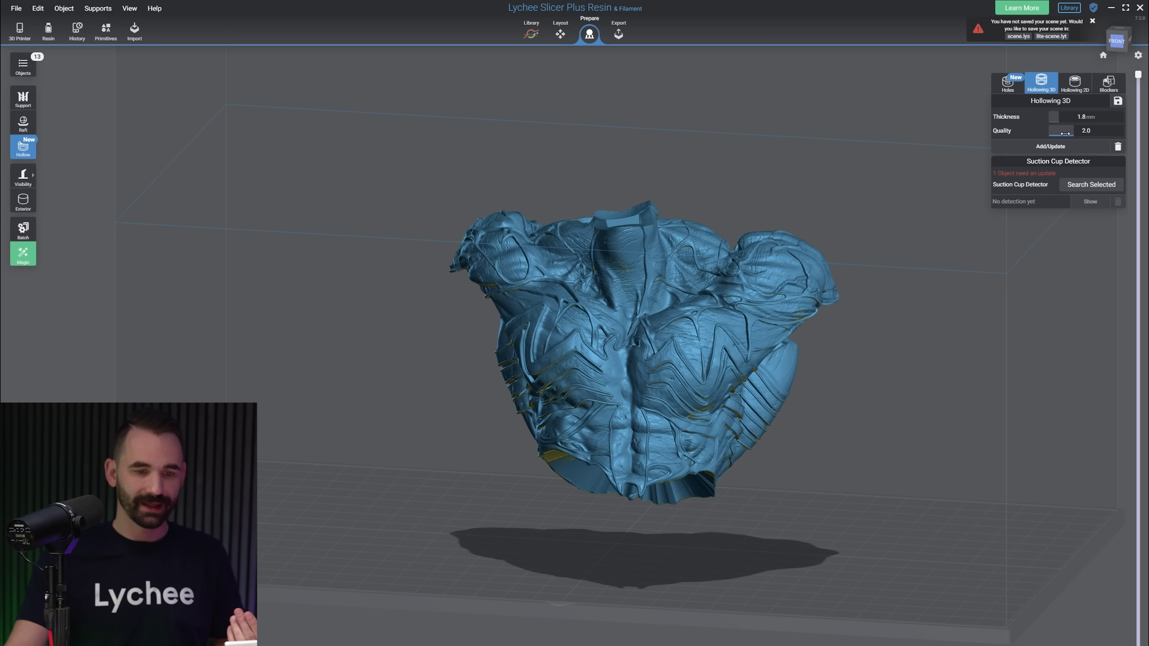
pyautogui.click(1005, 152)
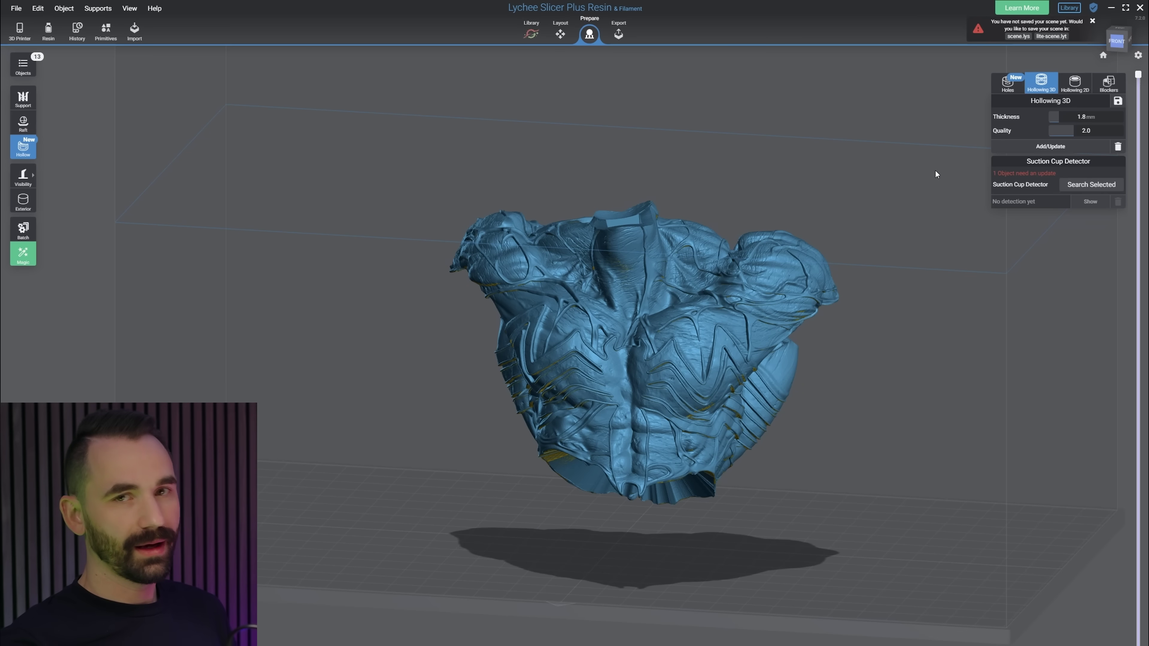
# - Return to support preparation, inspect the hollow interior of the torso and switch back to the exterior view
pyautogui.click(23, 99)
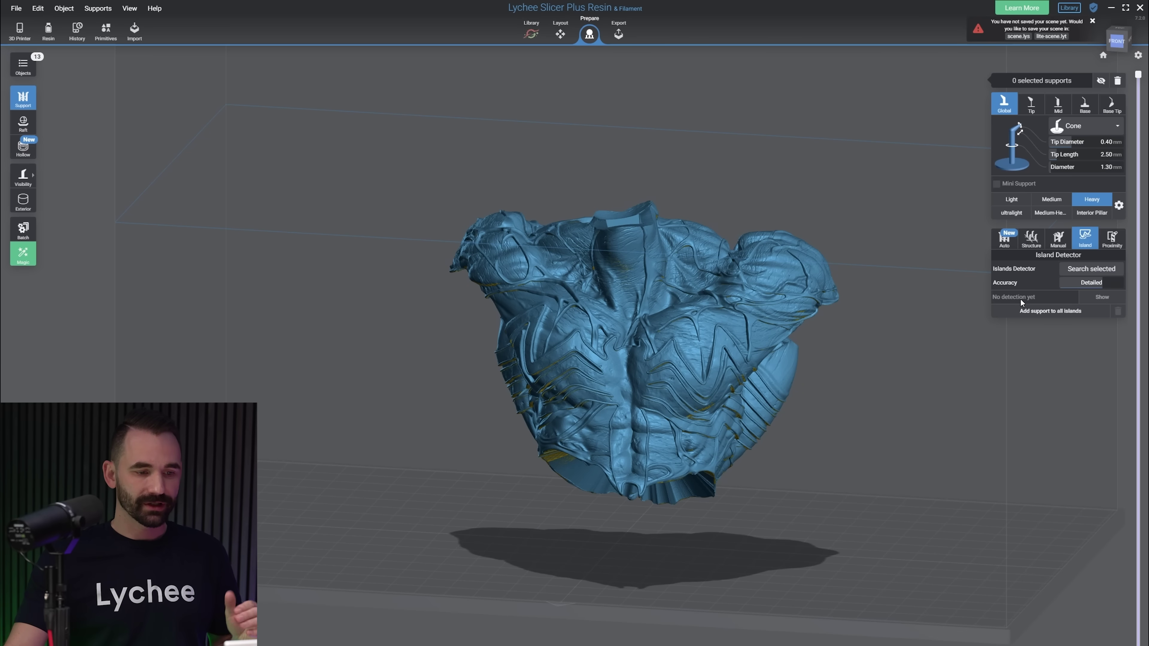
pyautogui.click(23, 202)
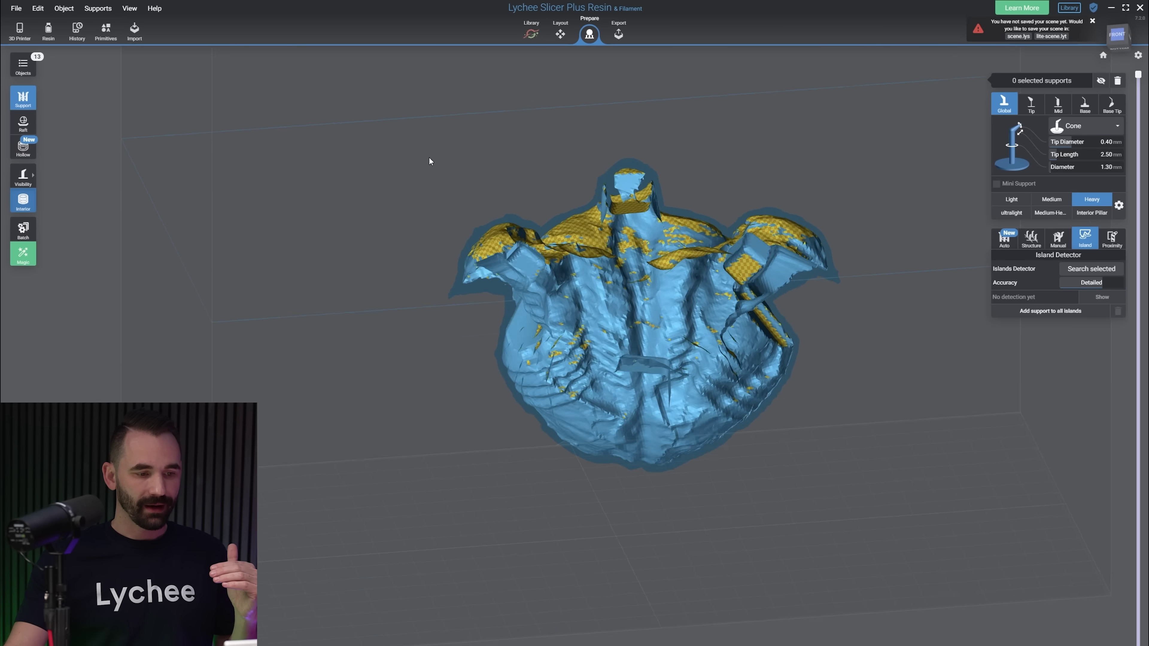
pyautogui.click(23, 204)
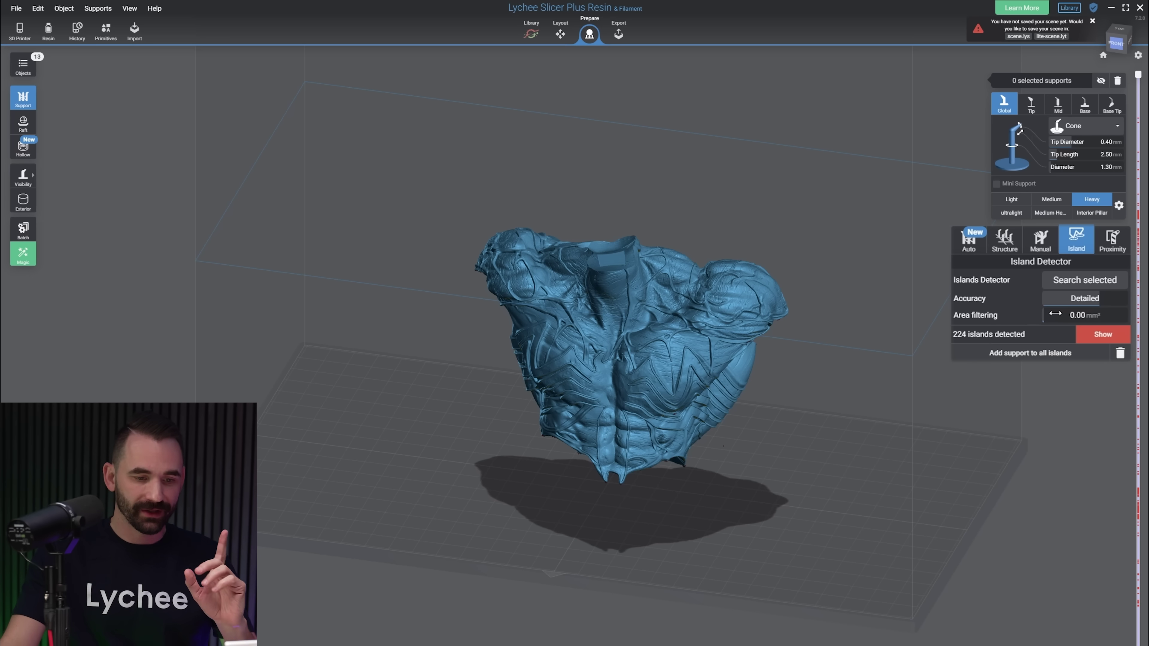
# - Run the Island Detector on the torso with Detailed accuracy and examine the marked islands from the back and below
pyautogui.scroll(4, 831, 359)
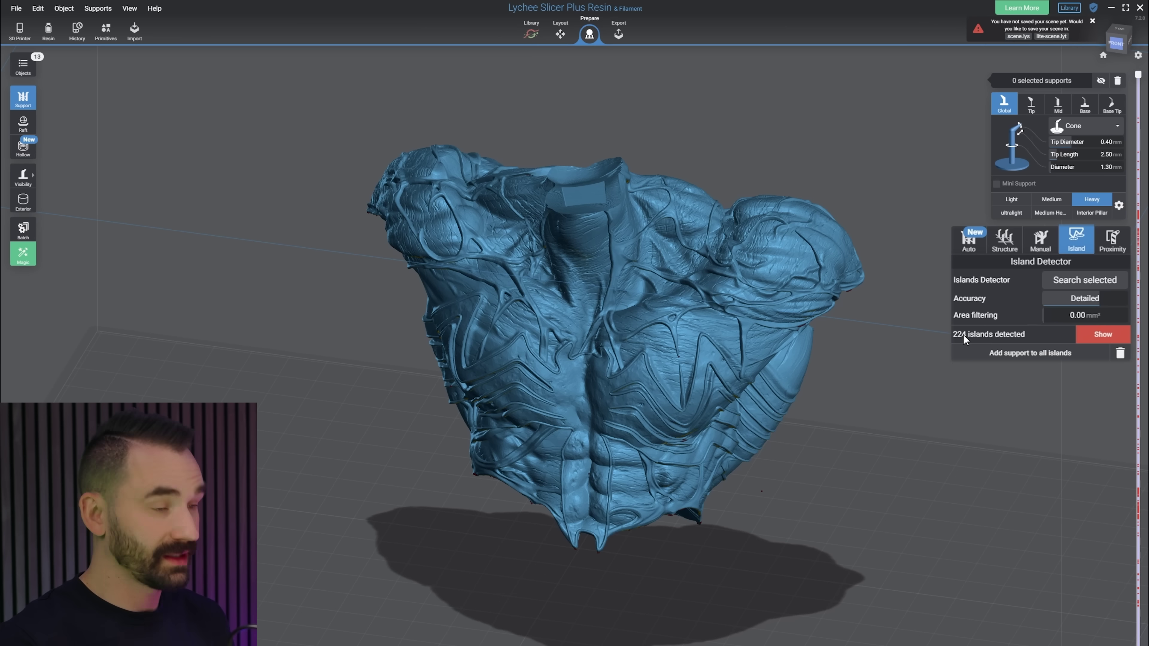
pyautogui.moveTo(938, 370)
pyautogui.mouseDown()
pyautogui.moveTo(889, 254)
pyautogui.moveTo(614, 314)
pyautogui.moveTo(552, 345)
pyautogui.mouseUp()
pyautogui.scroll(3, 834, 483)
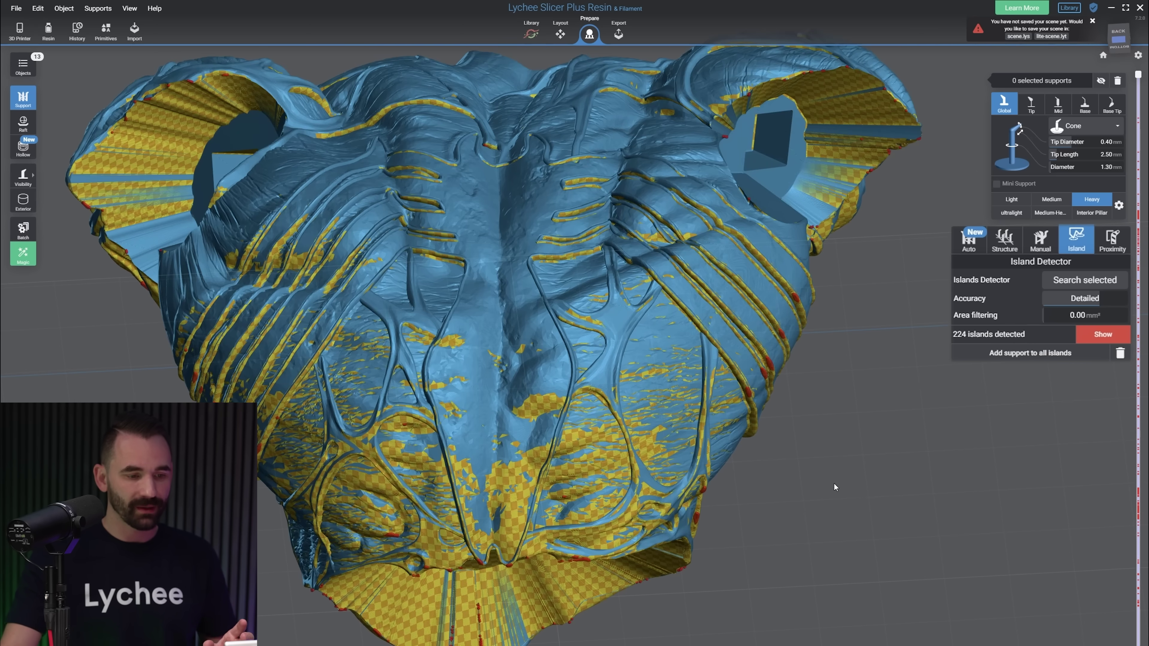
pyautogui.moveTo(834, 482); pyautogui.dragTo(745, 503)
pyautogui.scroll(3, 923, 524)
pyautogui.scroll(-3, 949, 503)
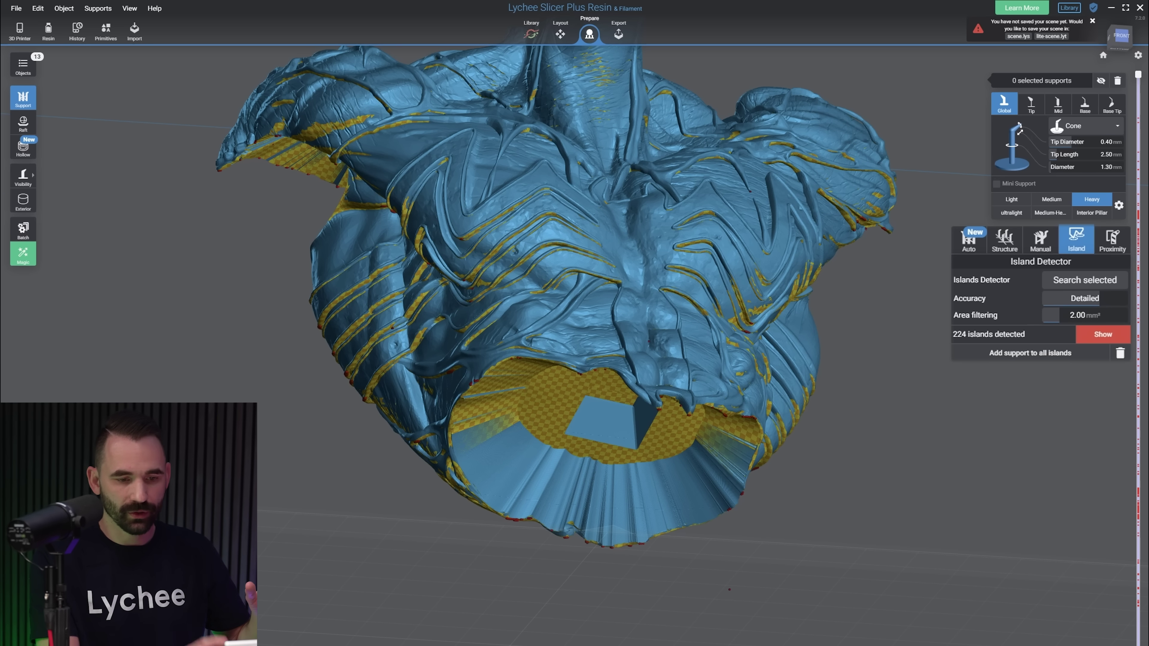
# - Filter the islands by a 2.00 mm² area, show the remaining island and inspect its location in the interior view
pyautogui.moveTo(962, 421); pyautogui.dragTo(906, 342, button='right')
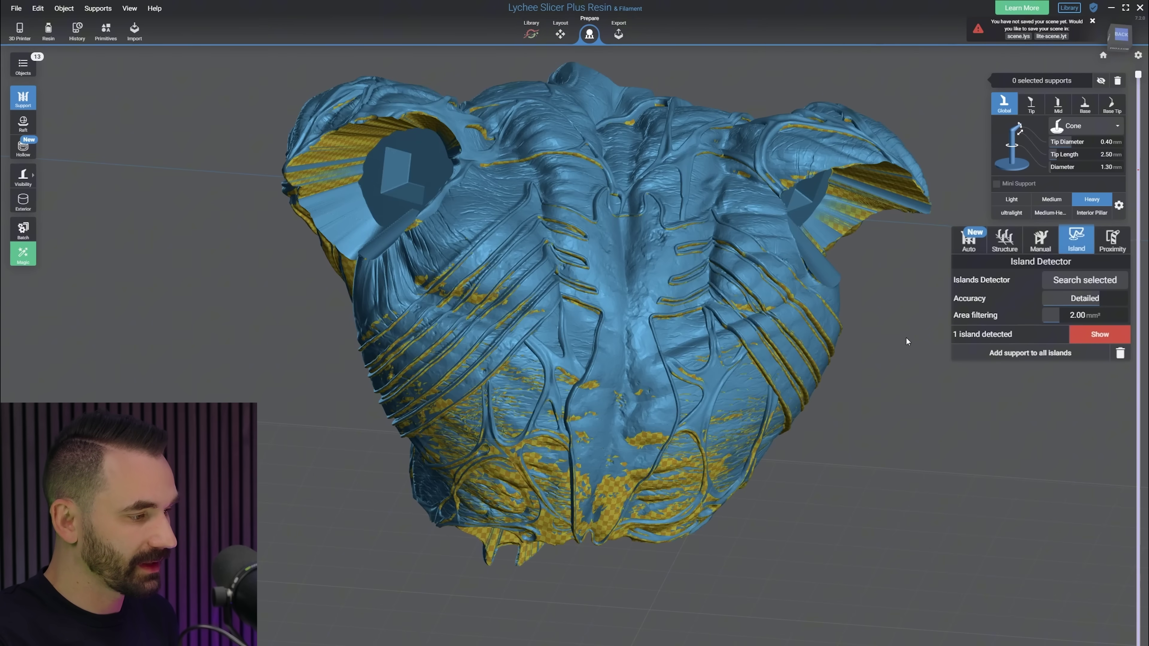
pyautogui.click(1080, 344)
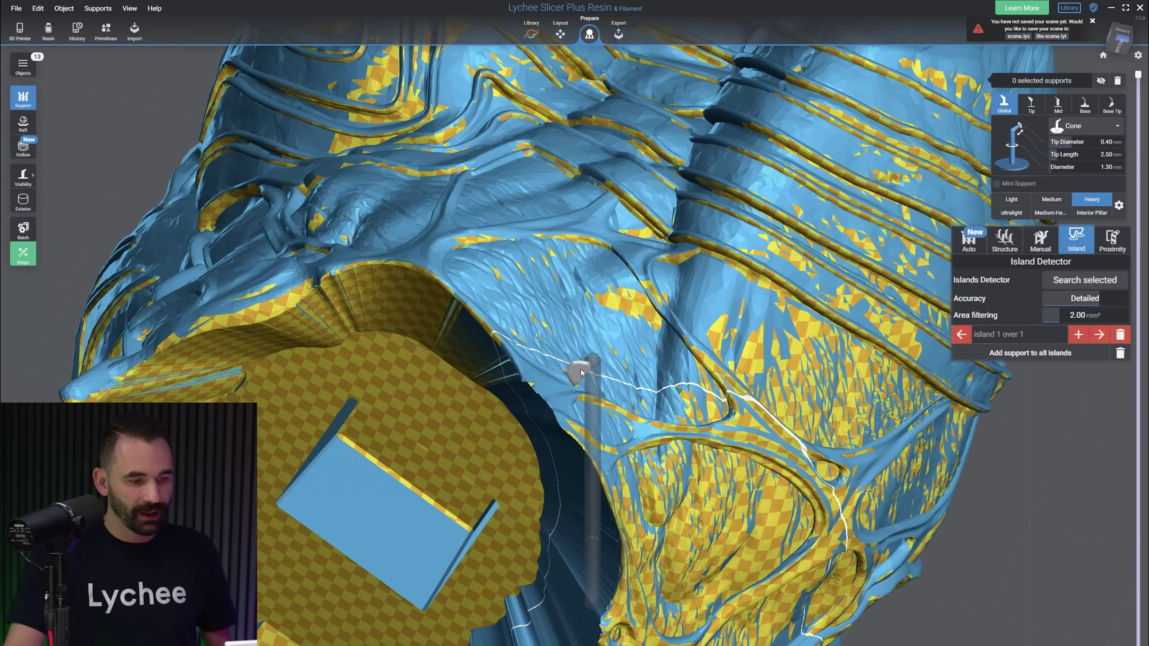
pyautogui.moveTo(581, 369); pyautogui.dragTo(715, 559, button='right')
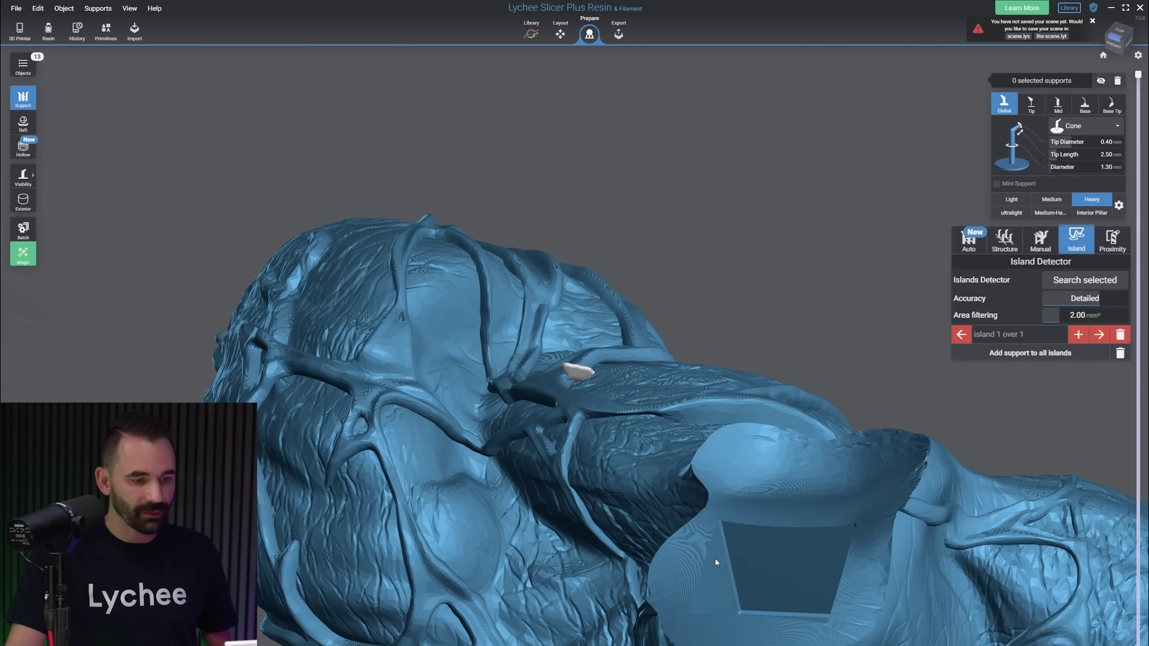
pyautogui.click(23, 201)
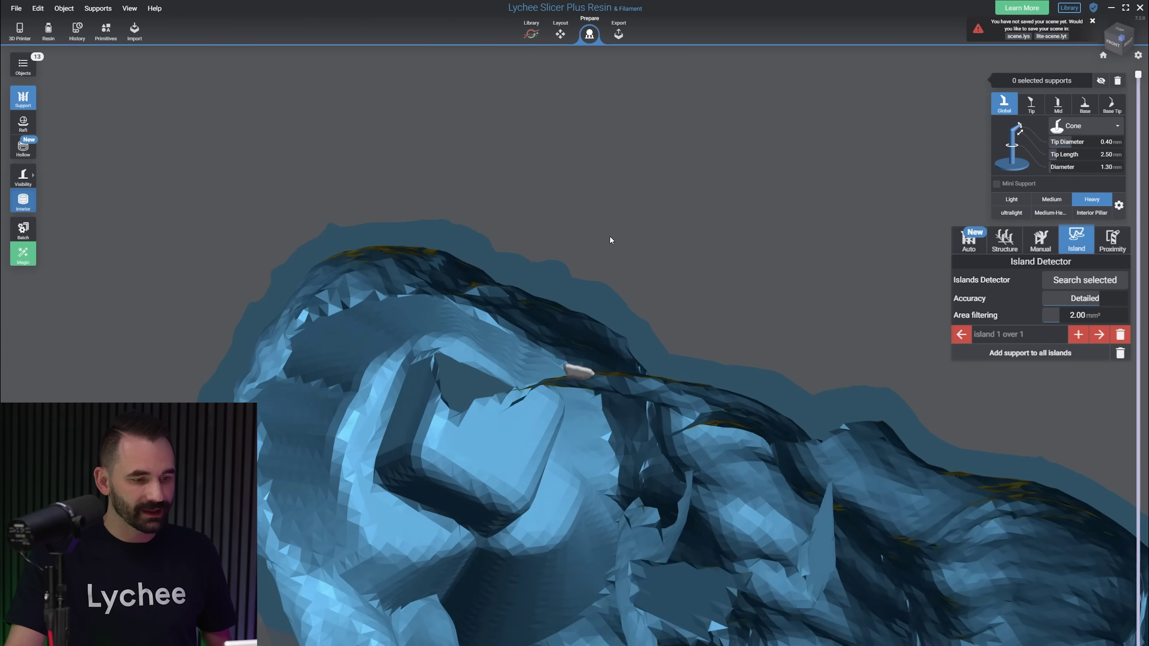
pyautogui.moveTo(610, 240); pyautogui.dragTo(583, 372, button='right')
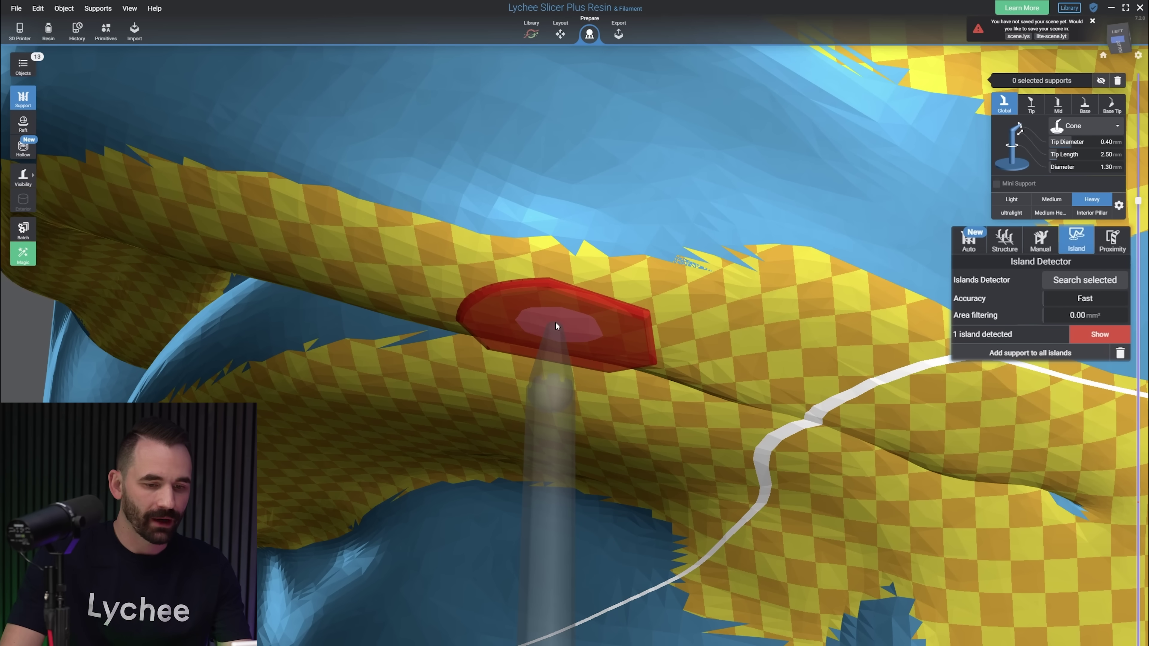
# - Clear the island detection and, using the Layers Thickness Preview, place a Heavy support on the ridge's lowest layer area
pyautogui.click(1120, 354)
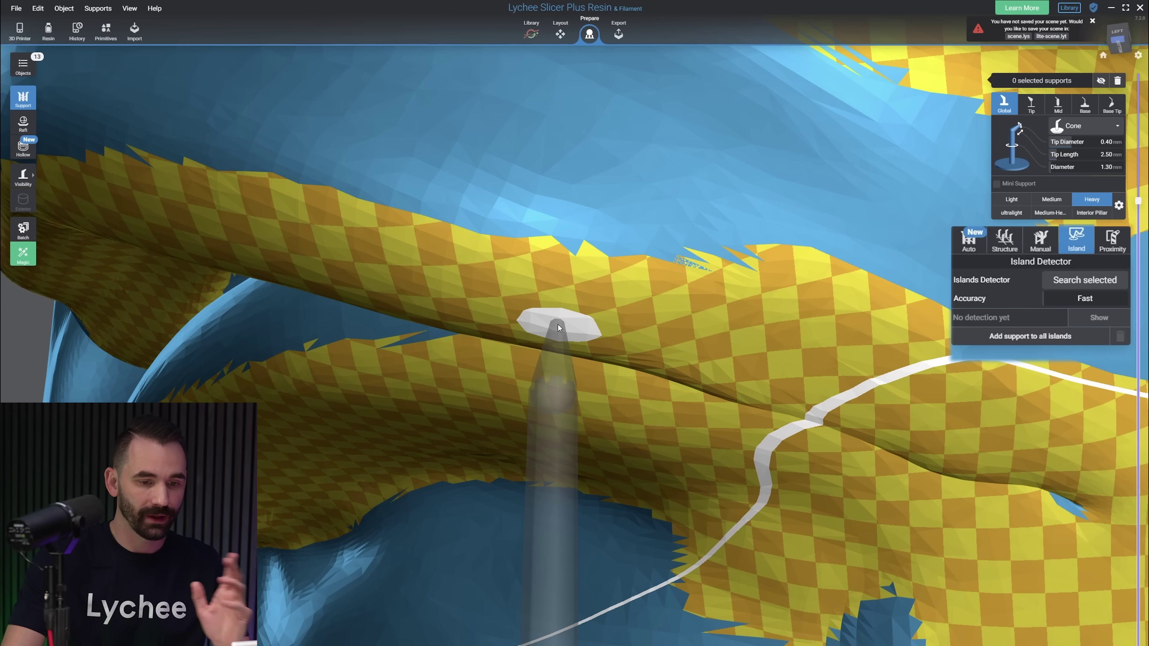
pyautogui.moveTo(1138, 55)
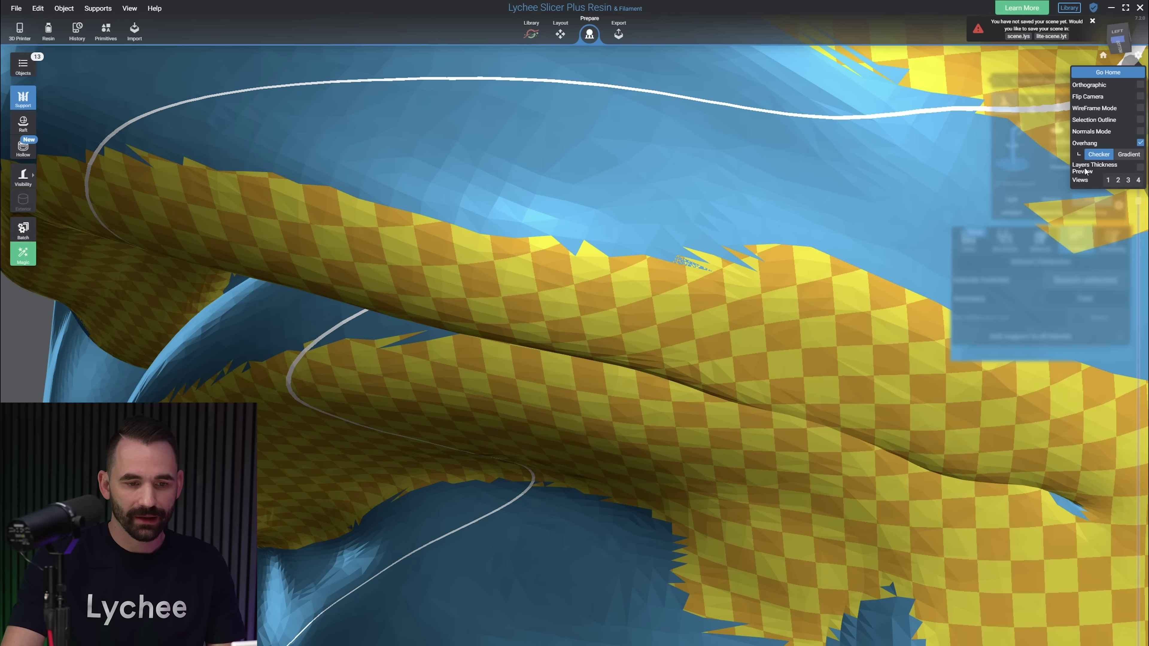
pyautogui.click(1139, 171)
pyautogui.scroll(5, 566, 349)
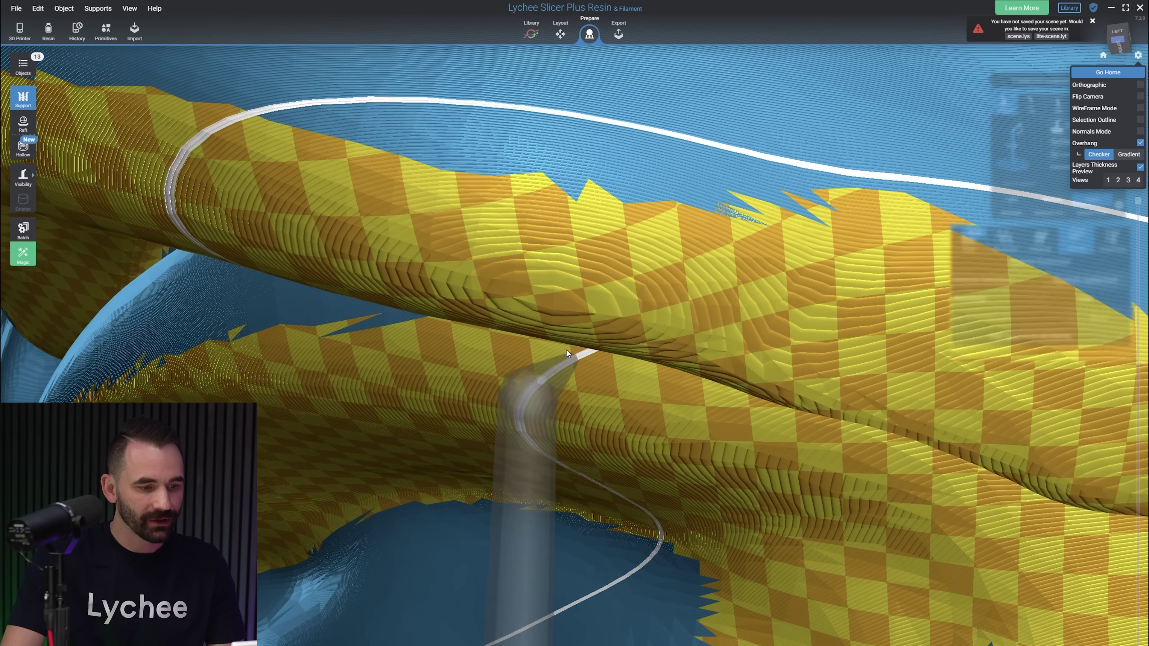
pyautogui.scroll(5, 562, 330)
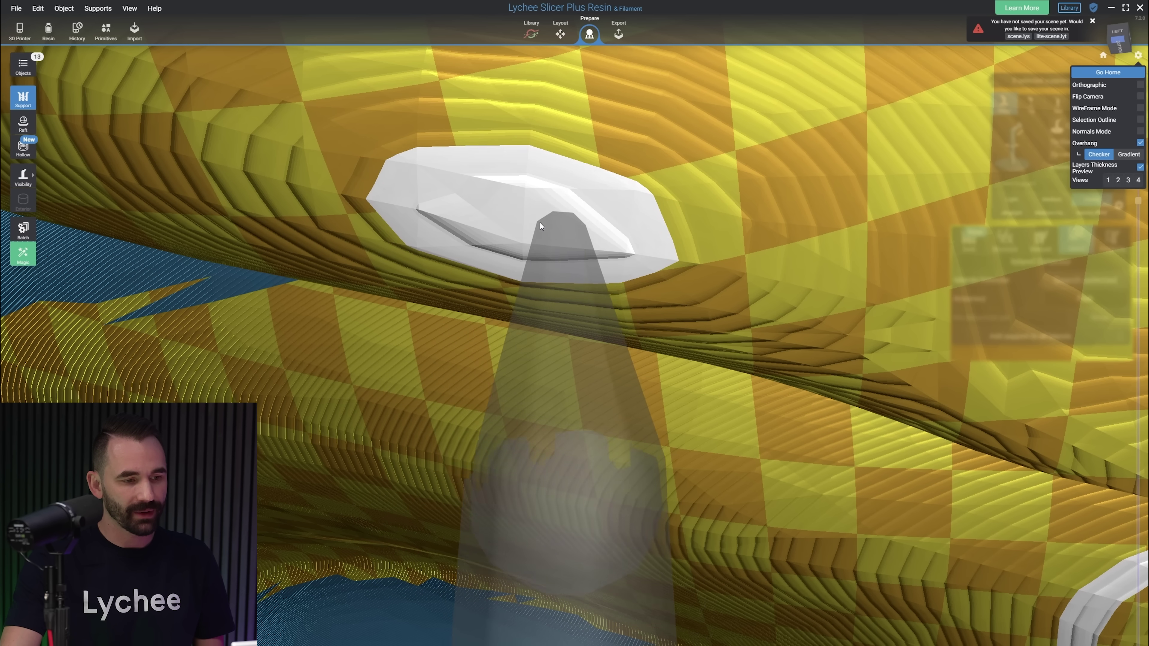
pyautogui.click(522, 219)
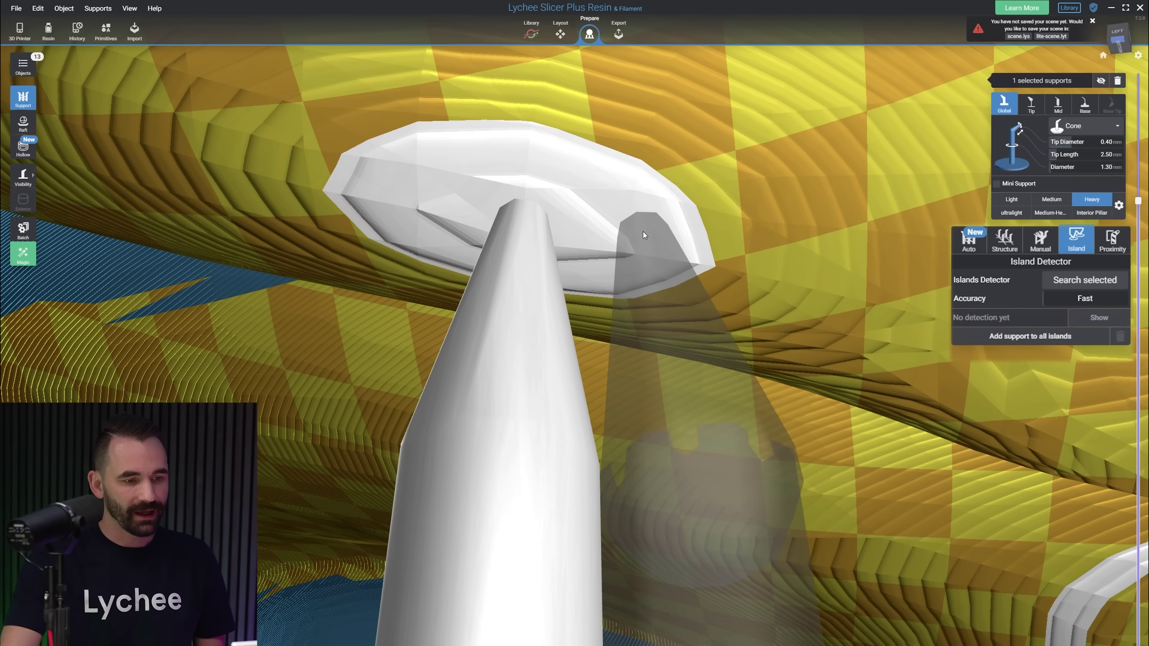
# - Examine how the previewed layers grow around the Heavy support's tip on the ridge and toward its neighbours
pyautogui.scroll(5, 713, 264)
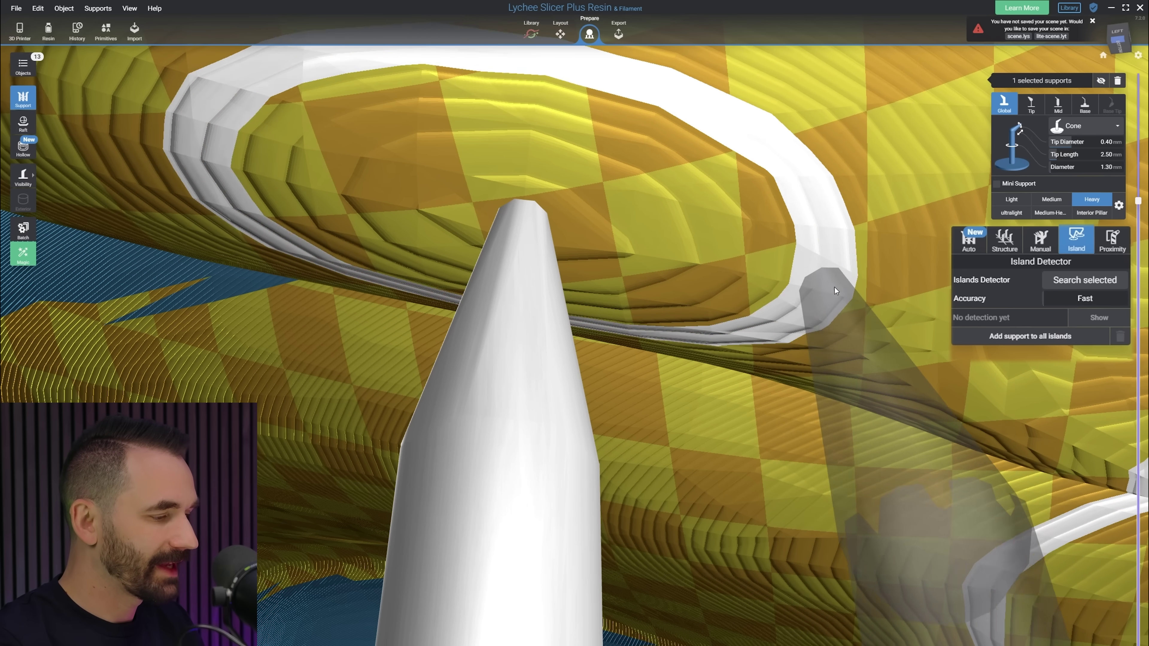
pyautogui.moveTo(834, 288); pyautogui.dragTo(852, 320, button='right')
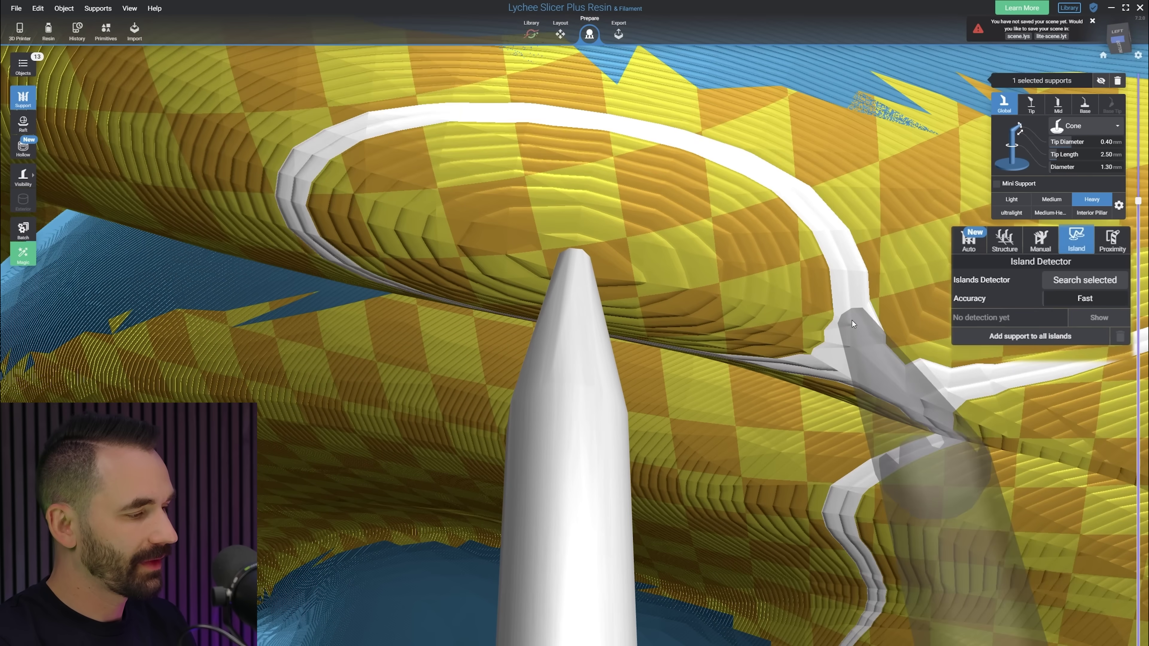
pyautogui.scroll(-6, 830, 316)
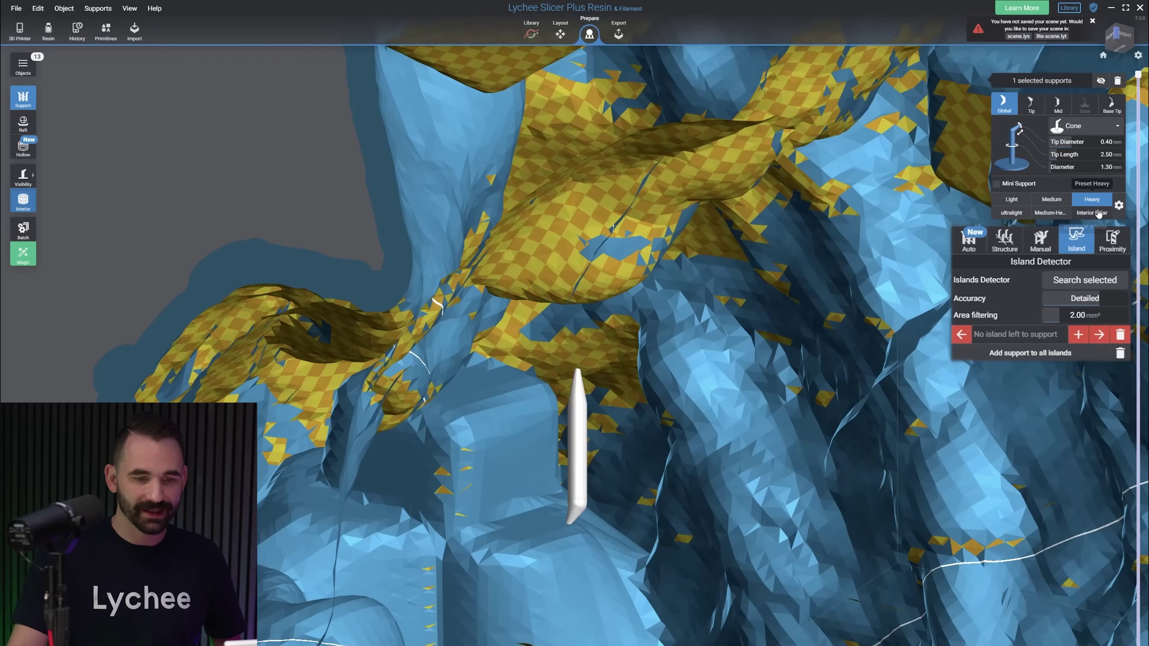
# - Apply the Interior Pillar preset to the support placed under the interior overhang
pyautogui.click(1094, 212)
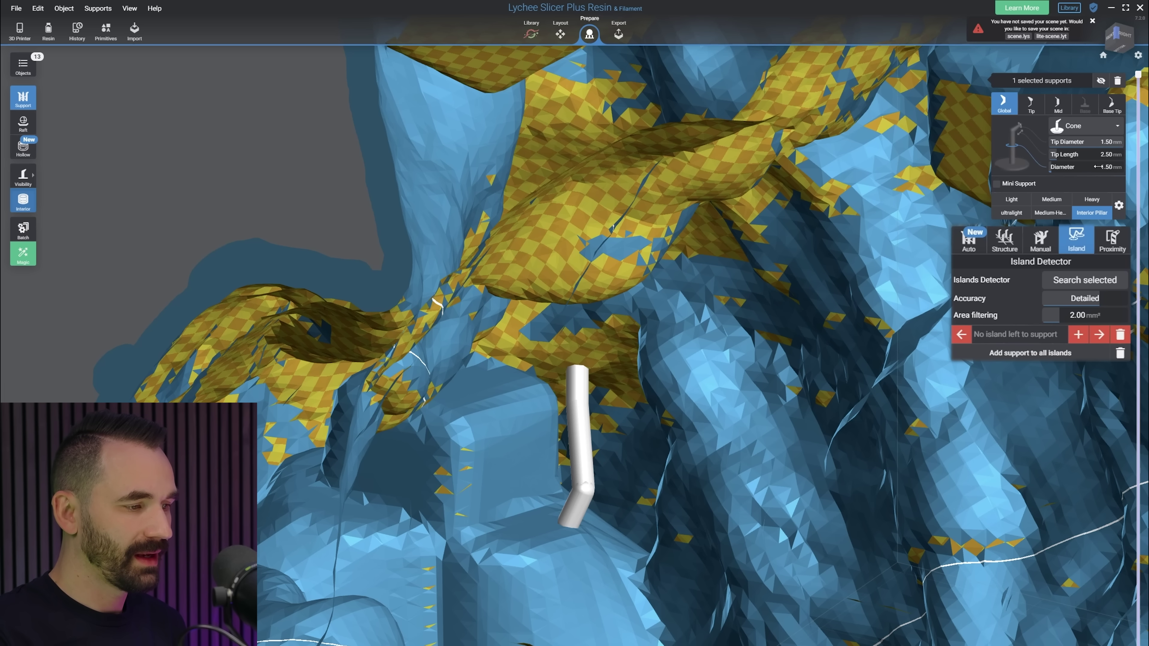
pyautogui.scroll(2, 628, 452)
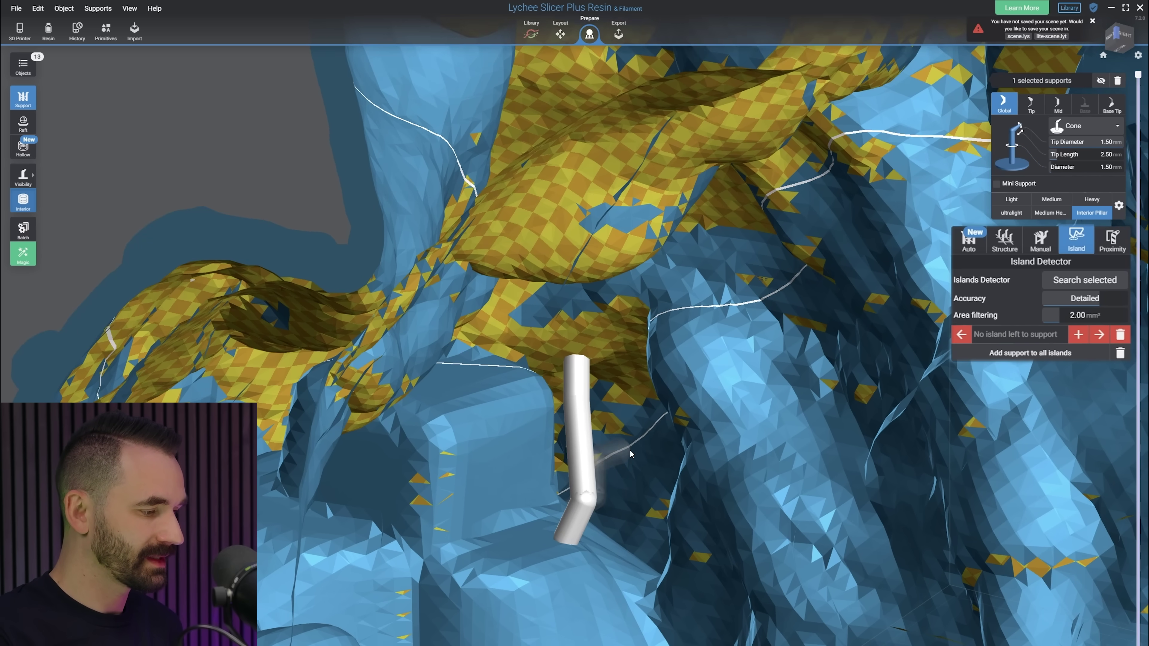
pyautogui.moveTo(631, 449); pyautogui.dragTo(647, 380, button='middle')
pyautogui.moveTo(654, 358); pyautogui.dragTo(663, 358, button='right')
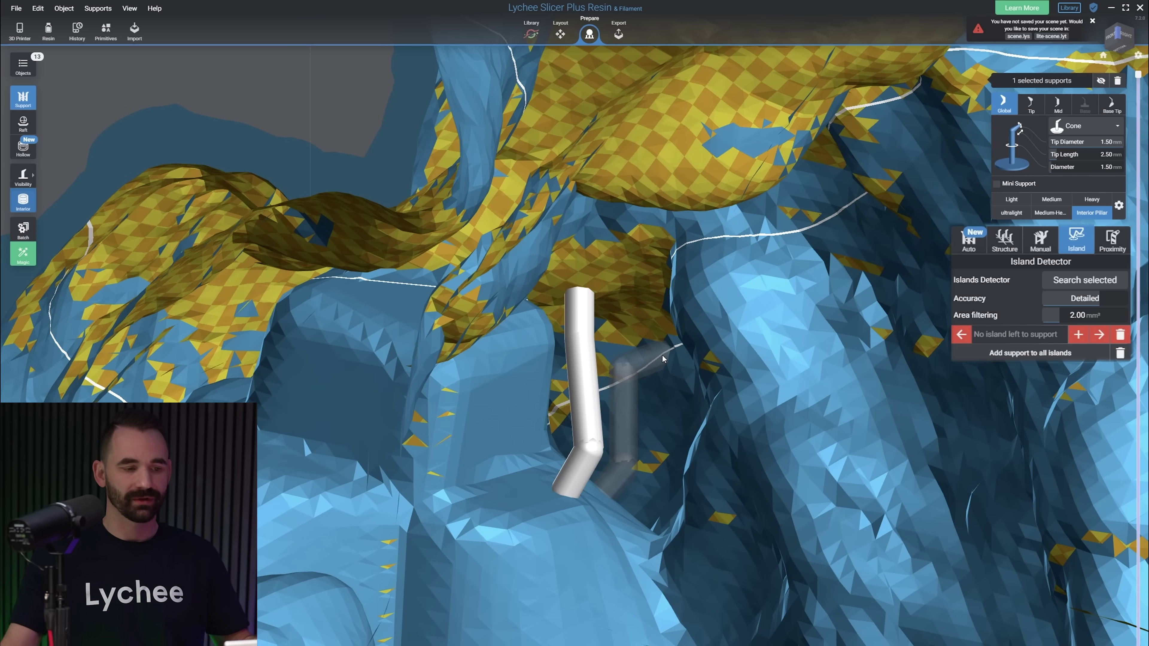
pyautogui.scroll(-5, 692, 353)
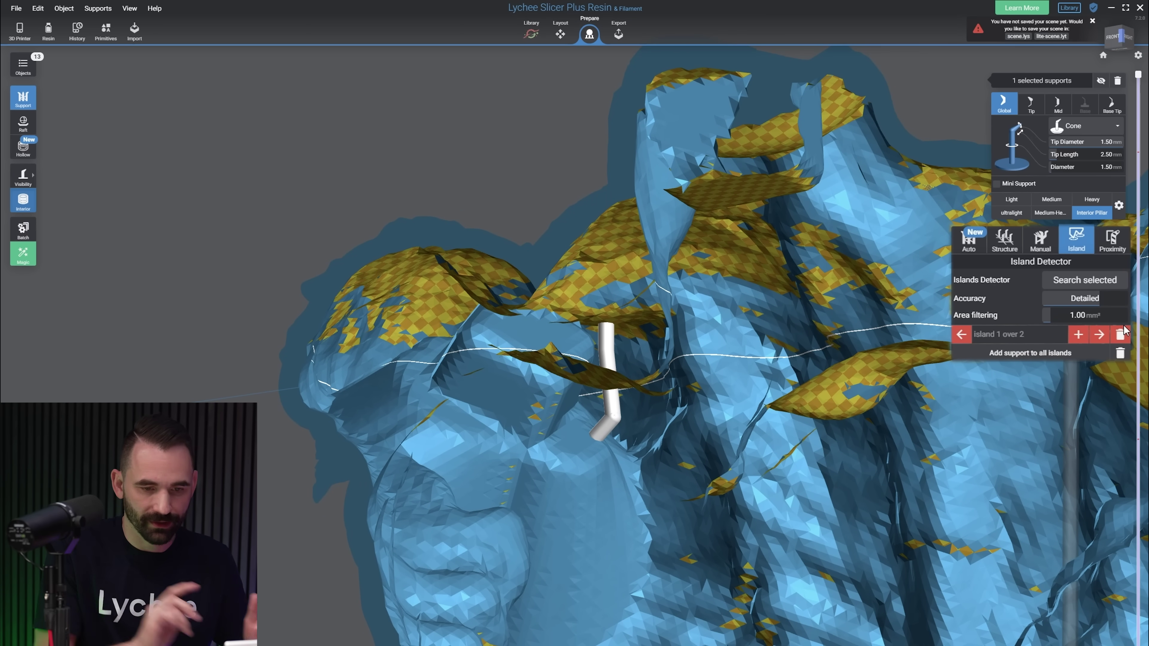
# - Go to the second island of the 1.00 mm² filter and locate it from the inside and in the exterior view
pyautogui.click(1096, 338)
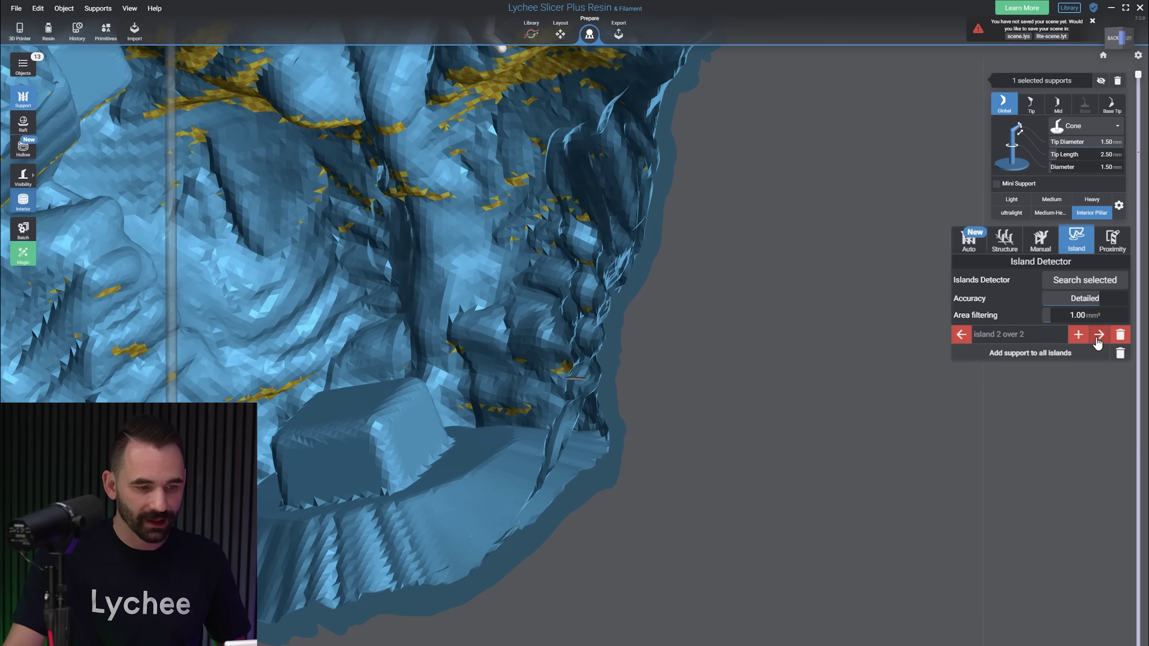
pyautogui.moveTo(789, 362); pyautogui.dragTo(634, 317, button='right')
pyautogui.click(26, 195)
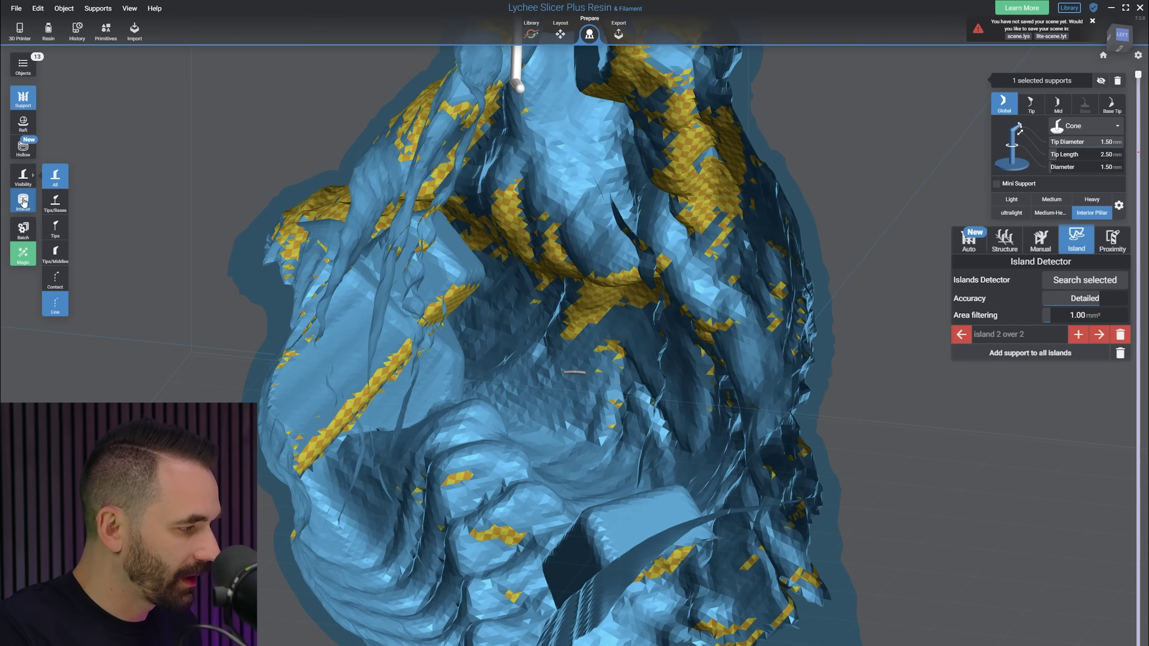
pyautogui.moveTo(1031, 436); pyautogui.dragTo(836, 314, button='right')
pyautogui.scroll(3, 908, 415)
pyautogui.scroll(2, 967, 417)
pyautogui.moveTo(837, 314); pyautogui.dragTo(926, 414, button='middle')
pyautogui.click(926, 414)
pyautogui.moveTo(925, 413); pyautogui.dragTo(626, 311)
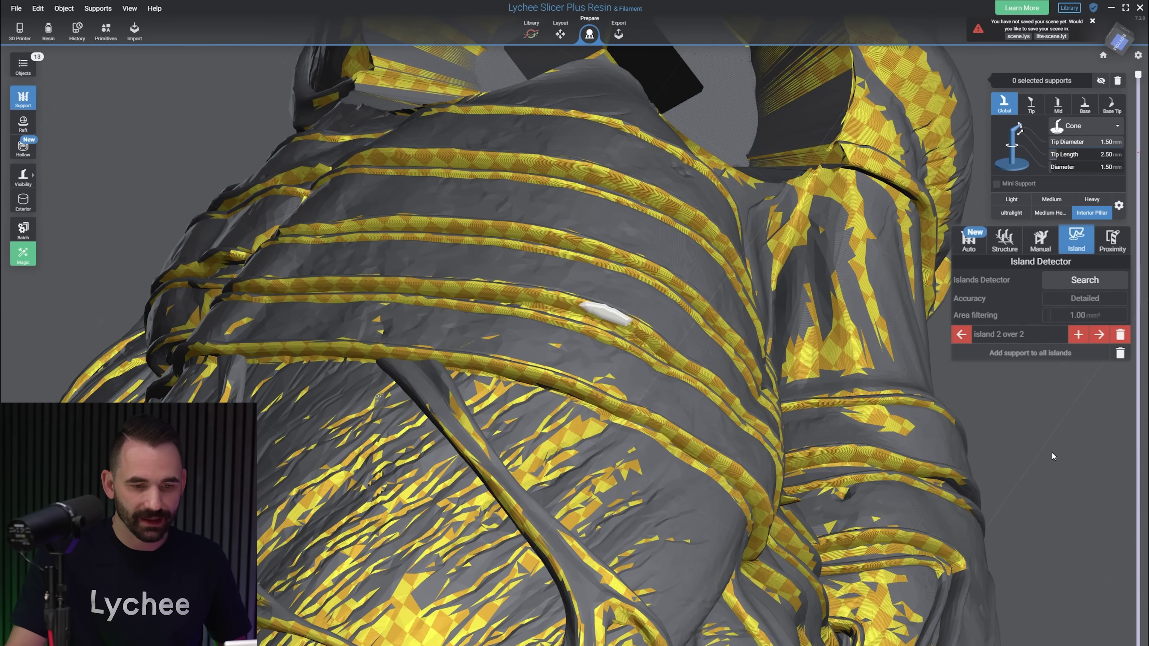
# - Choose the Heavy preset and place a support on the highlighted island along the back ridge
pyautogui.click(658, 307)
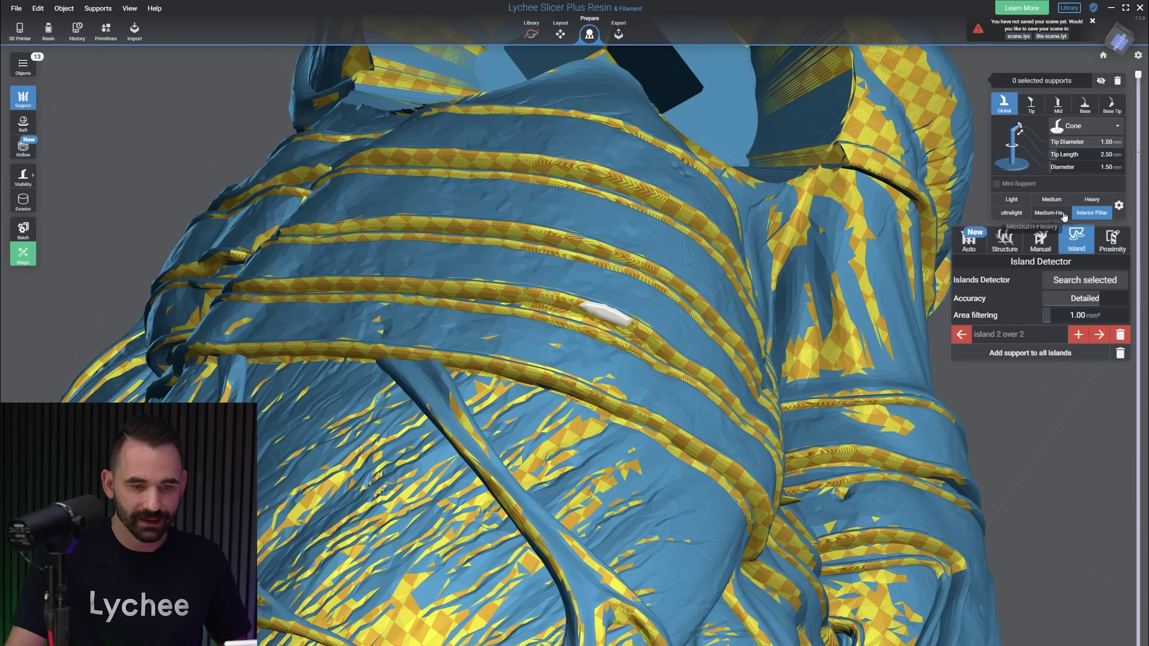
pyautogui.click(1084, 201)
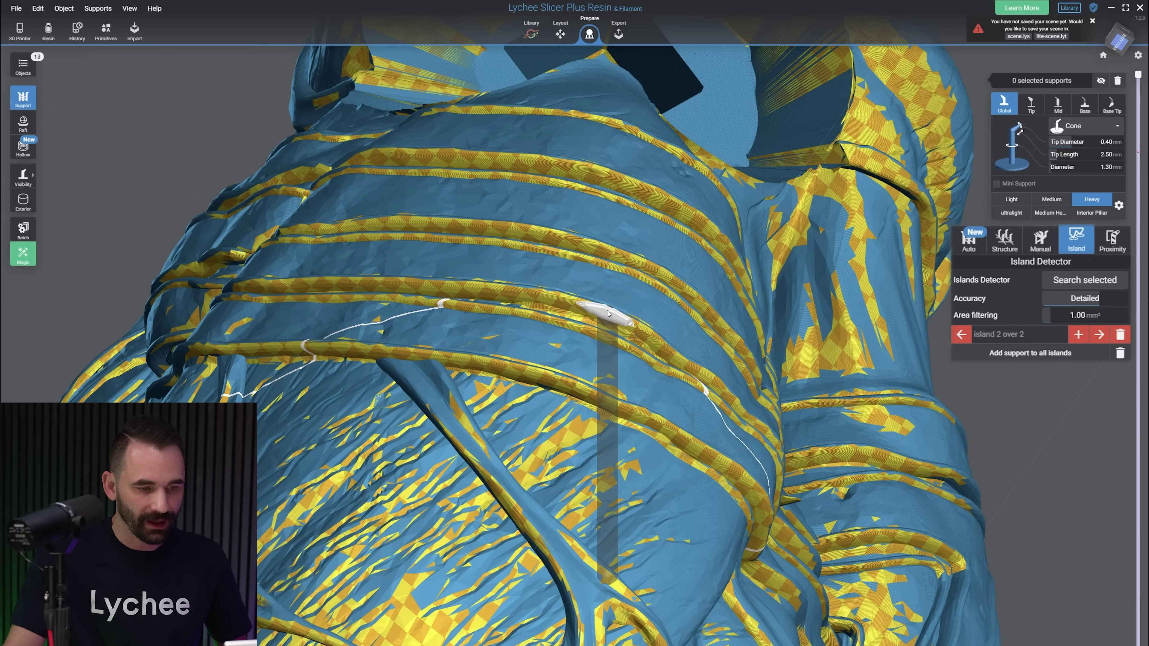
pyautogui.click(643, 331)
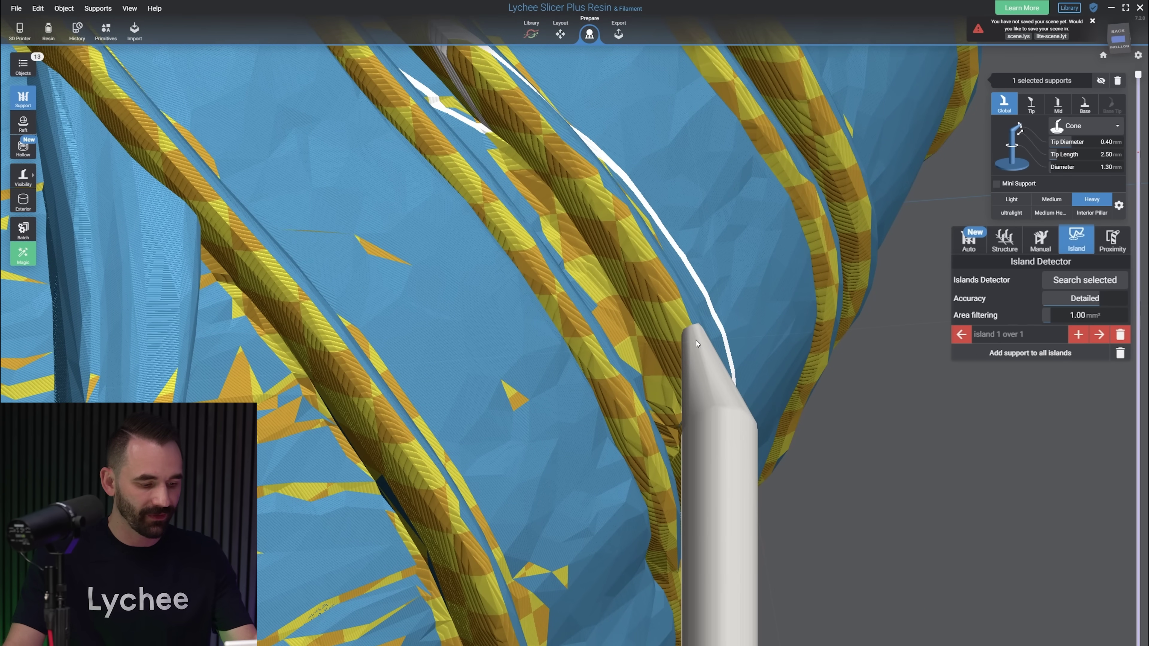
# - Edit the new Heavy support and shift its tip slightly onto the lowest part of the ridge island
pyautogui.click(694, 334)
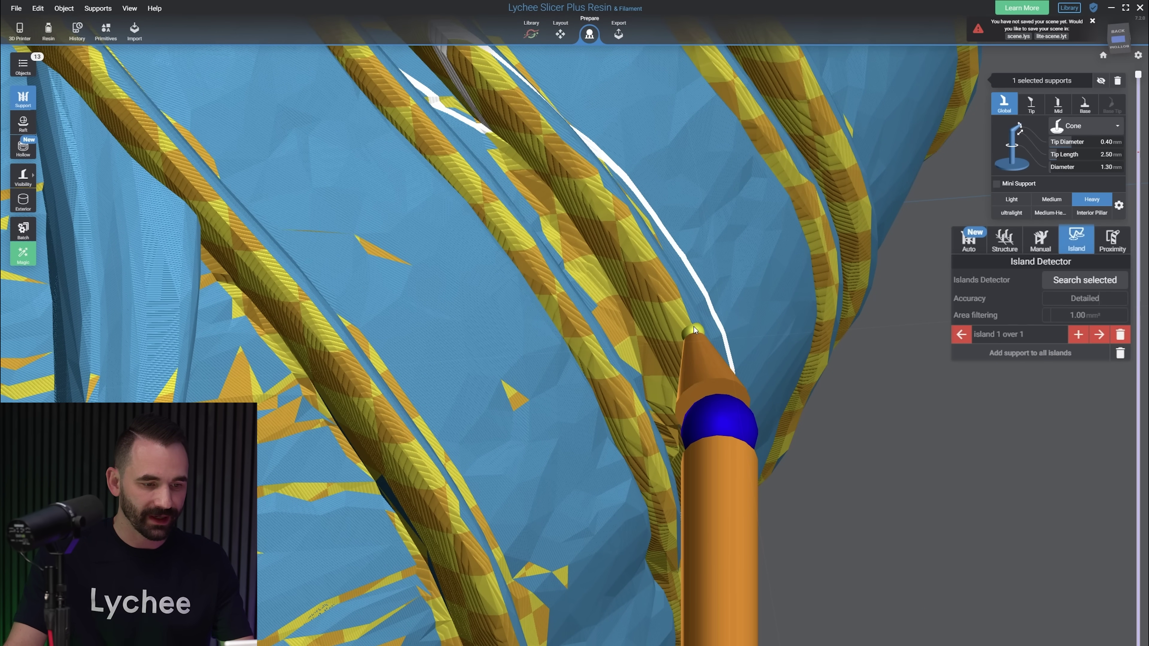
pyautogui.click(694, 329)
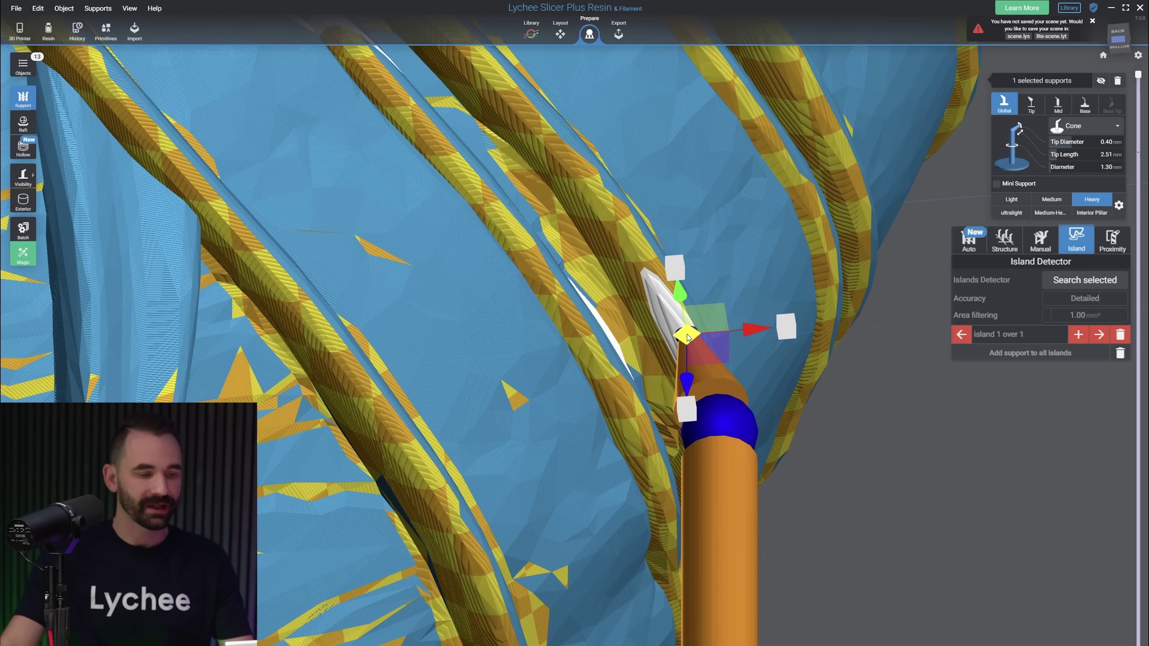
pyautogui.click(692, 342)
pyautogui.click(689, 338)
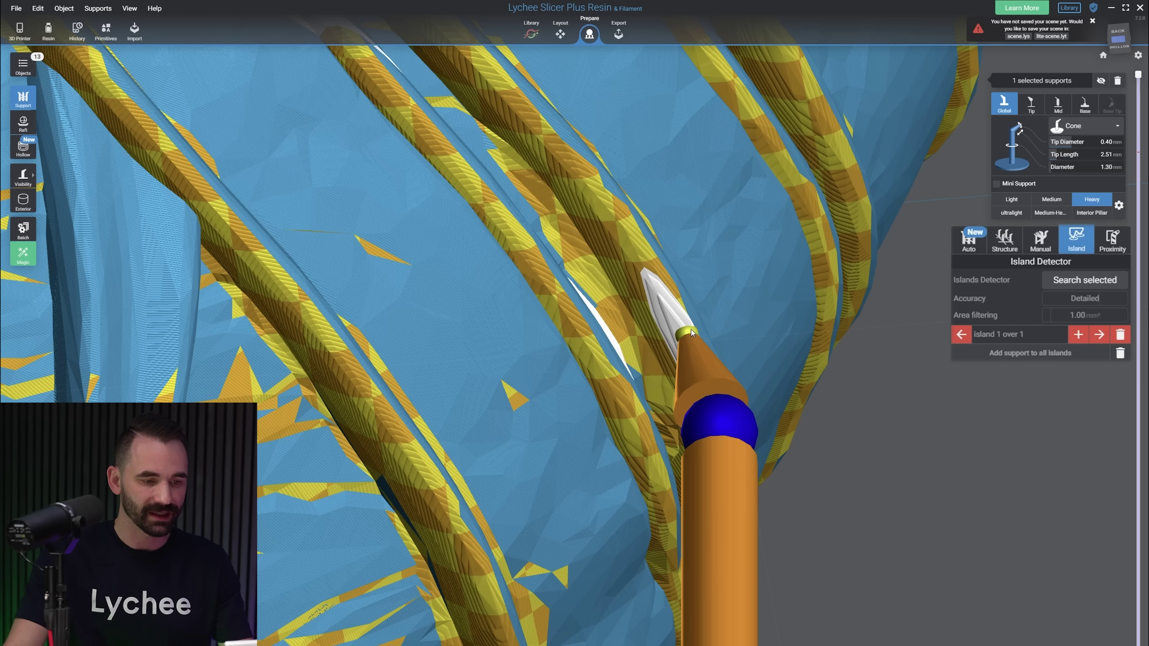
pyautogui.click(685, 332)
pyautogui.scroll(-5, 811, 399)
pyautogui.moveTo(870, 380); pyautogui.dragTo(905, 299, button='right')
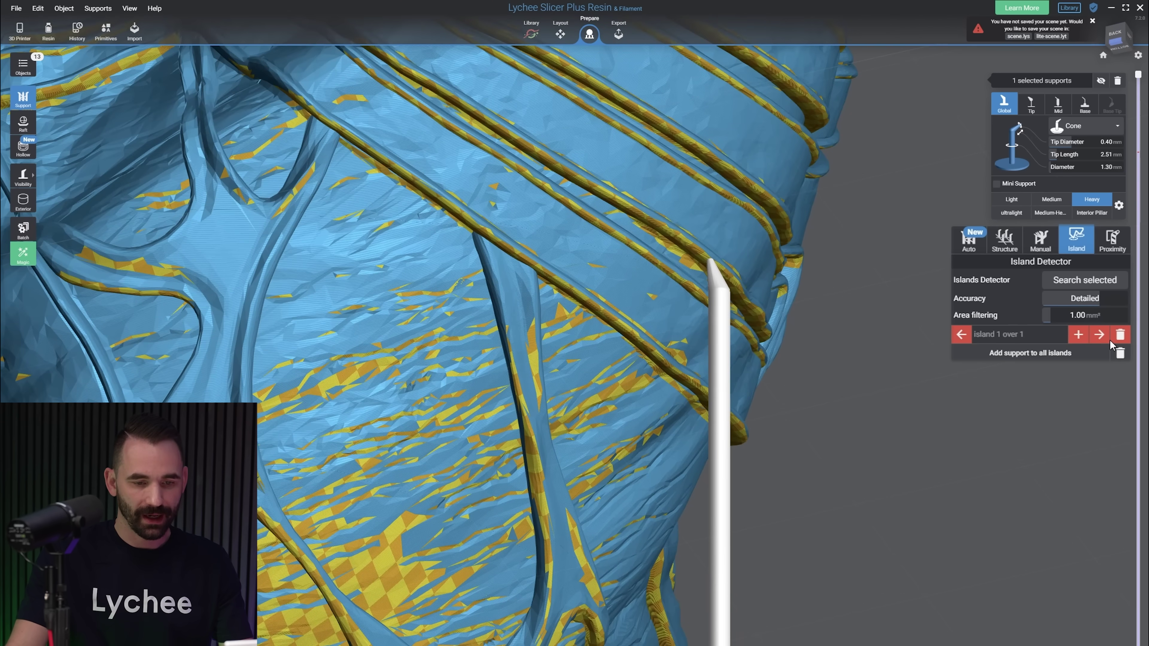
# - Go to the remaining island near the neck and compare its location in the interior and exterior views
pyautogui.click(1100, 336)
pyautogui.moveTo(586, 372); pyautogui.dragTo(1027, 458, button='right')
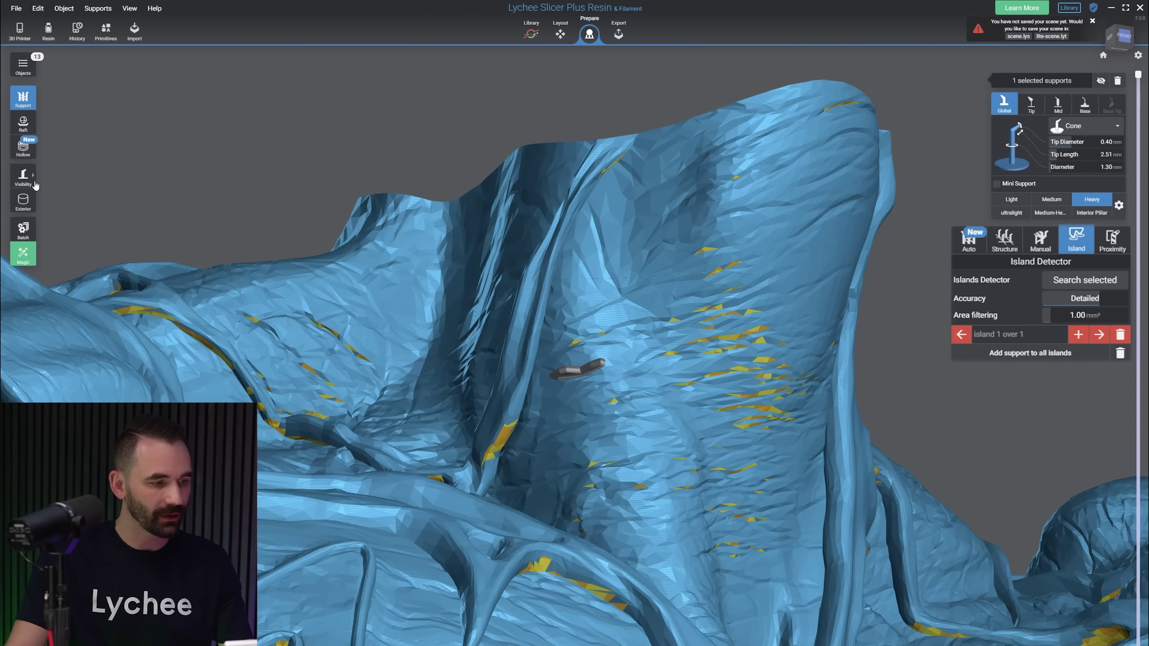
pyautogui.click(23, 200)
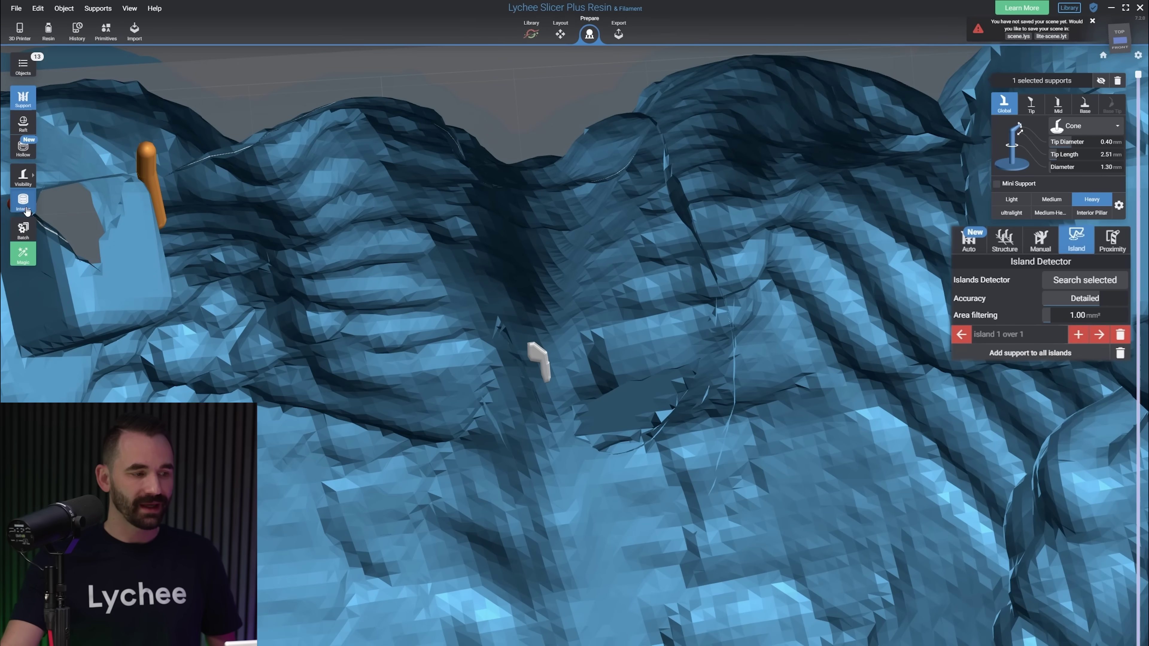
pyautogui.click(23, 202)
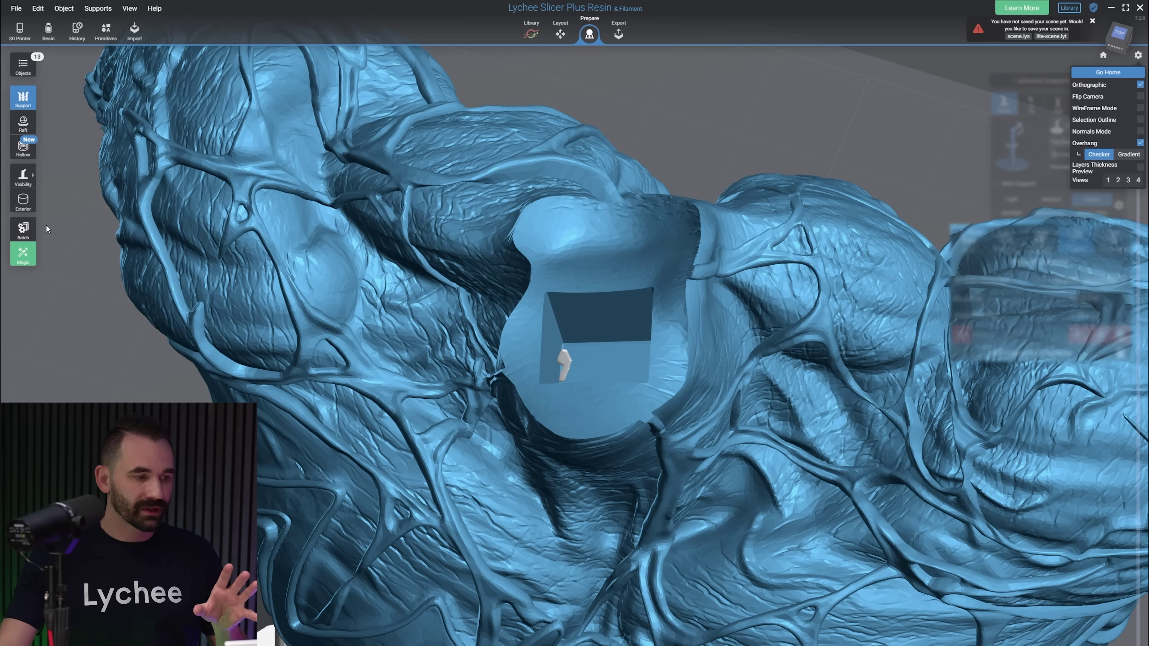
# - In the interior view, place a support on the remaining island under the neck socket and apply the Interior Pillar preset
pyautogui.press('i')
pyautogui.moveTo(530, 378); pyautogui.dragTo(565, 362, button='right')
pyautogui.click(566, 362)
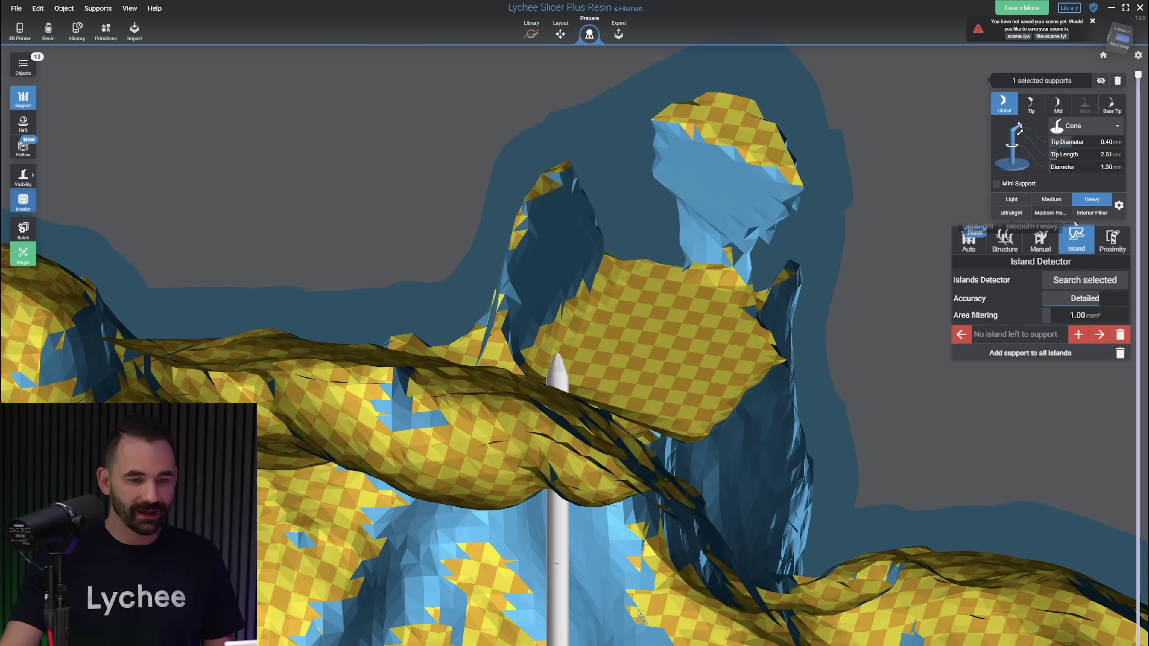
pyautogui.click(1090, 214)
pyautogui.moveTo(900, 302); pyautogui.dragTo(882, 328, button='right')
pyautogui.scroll(3, 657, 344)
pyautogui.moveTo(658, 343); pyautogui.dragTo(628, 374, button='right')
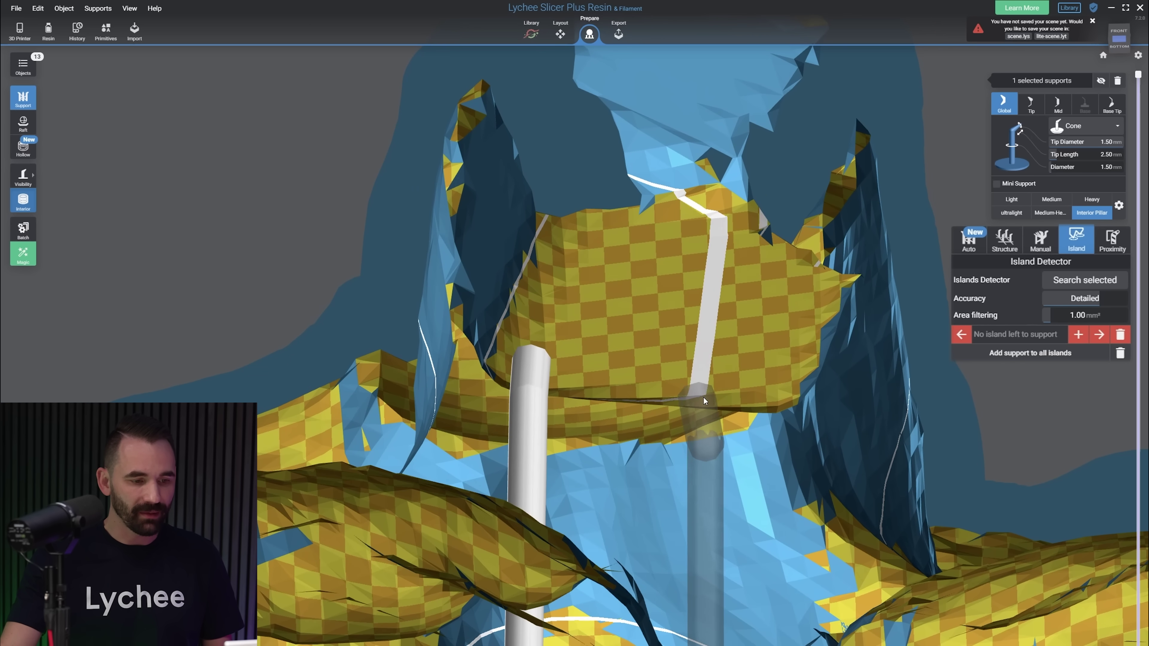
# - Add a second Interior Pillar support beside the first under the neck socket and return to the exterior view
pyautogui.click(704, 398)
pyautogui.moveTo(567, 280); pyautogui.dragTo(712, 279, button='right')
pyautogui.click(25, 200)
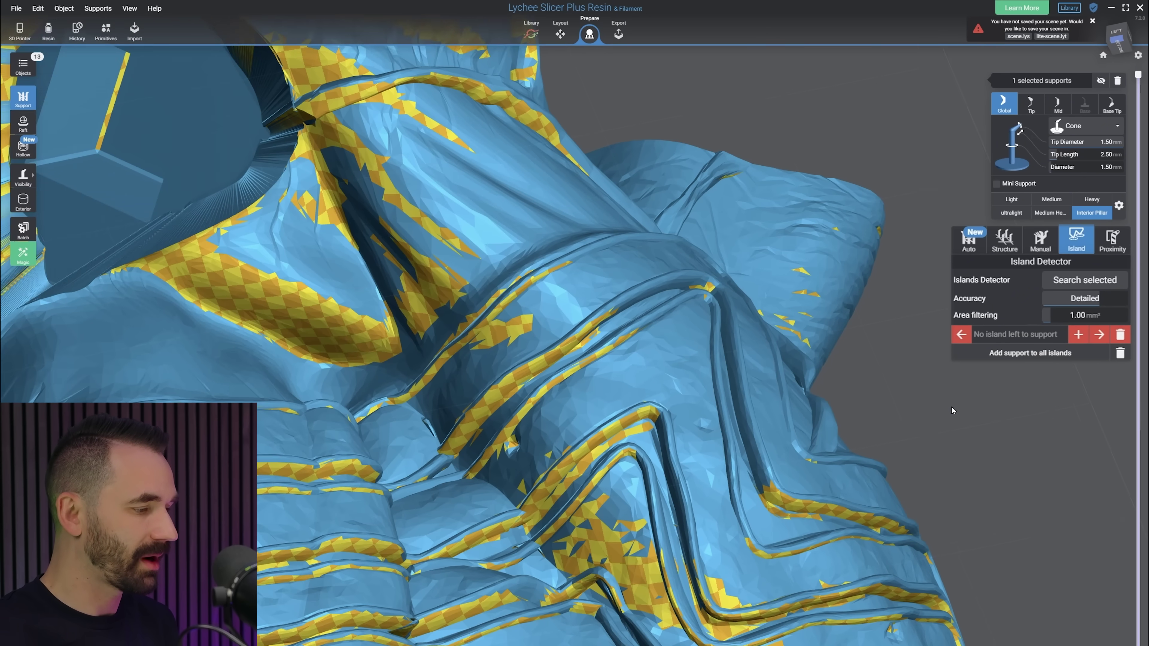
pyautogui.moveTo(951, 407); pyautogui.dragTo(688, 546, button='right')
pyautogui.scroll(-5, 769, 529)
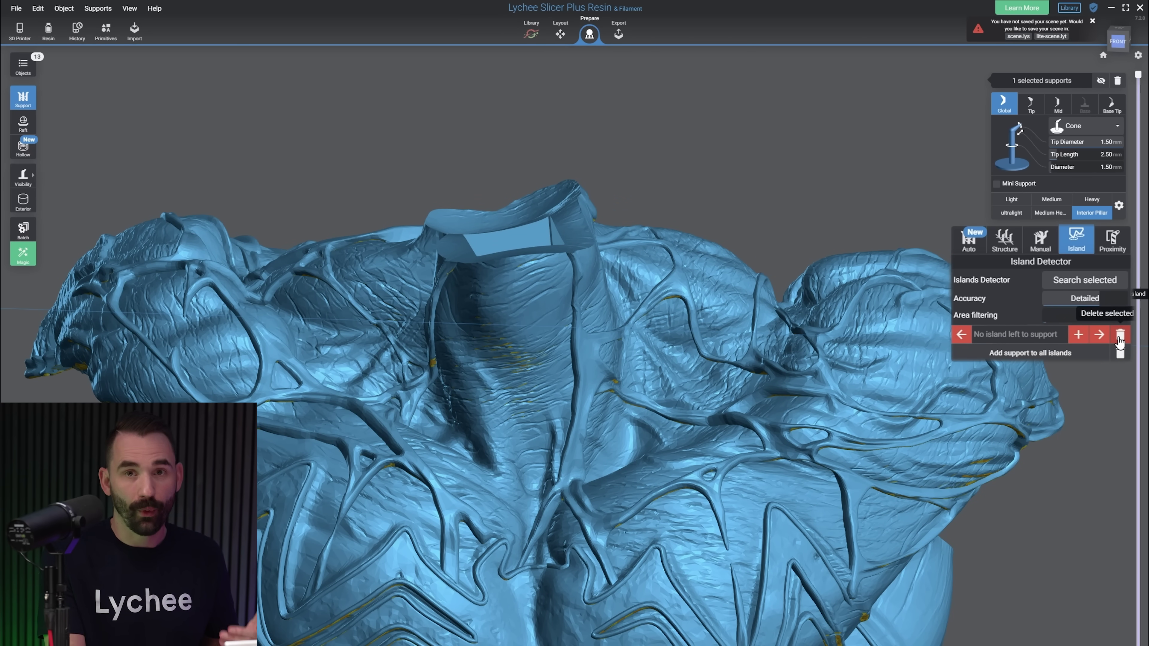
# - With islands filtered at 0.50 mm², place a Heavy support on the red island just above the torso's cut waist
pyautogui.scroll(-3, 656, 381)
pyautogui.moveTo(679, 398); pyautogui.dragTo(407, 114, button='right')
pyautogui.scroll(2, 687, 399)
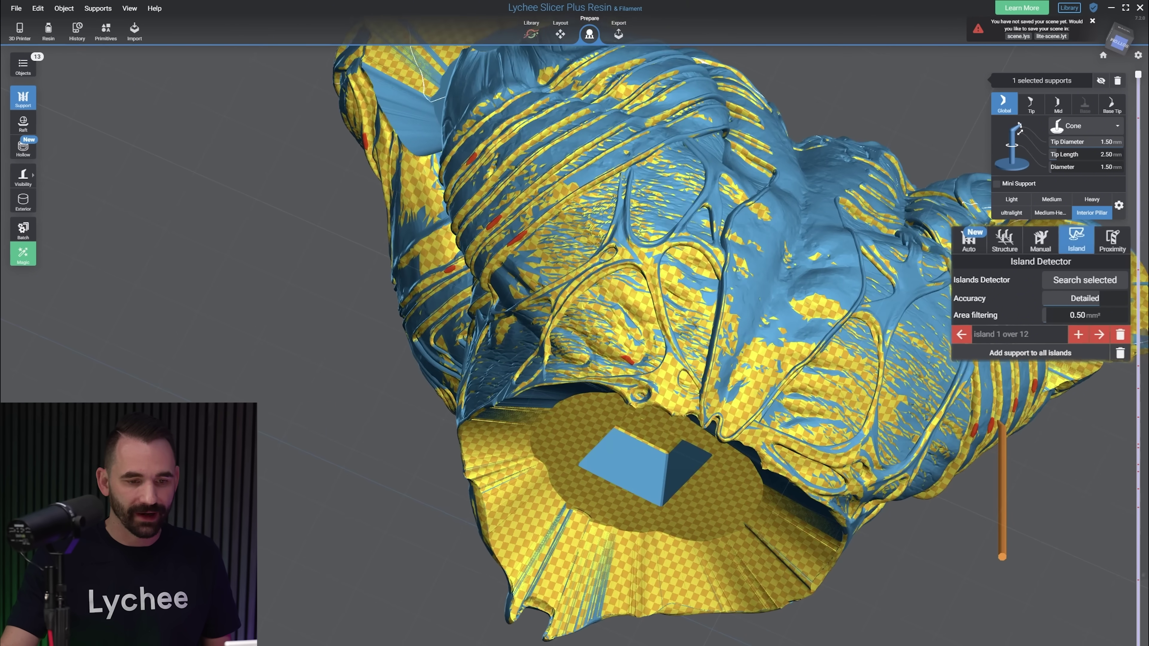
pyautogui.click(926, 137)
pyautogui.click(634, 359)
pyautogui.scroll(3, 634, 359)
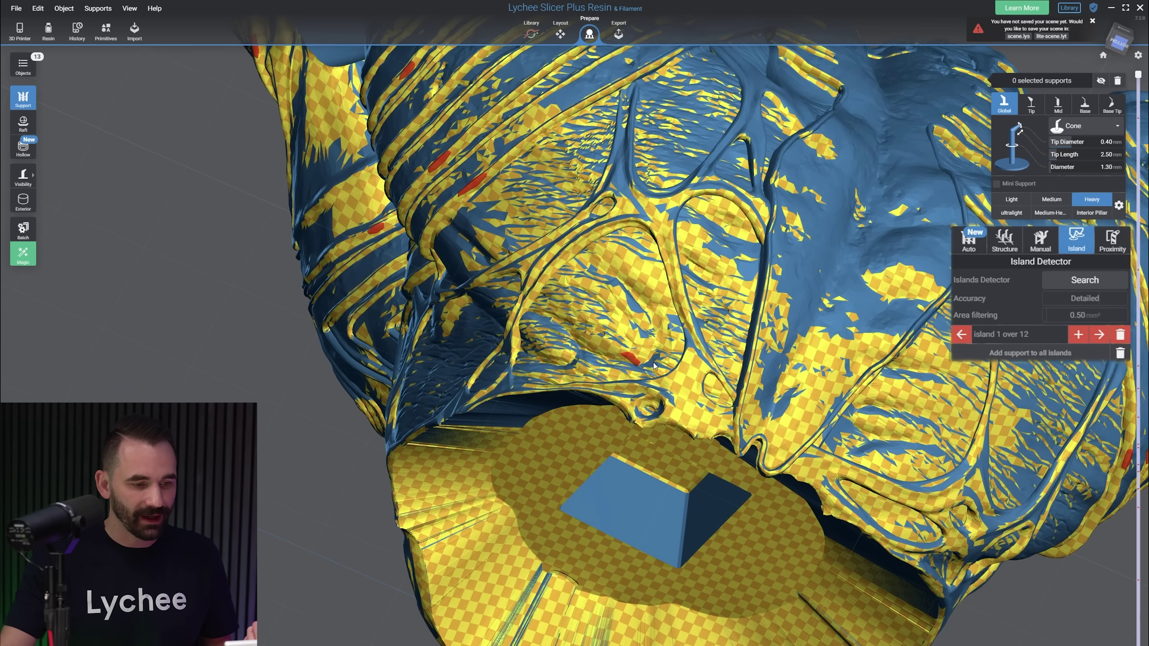
pyautogui.click(628, 362)
# - Place Heavy supports on the two neighbouring red islands along the lower back ridges
pyautogui.moveTo(627, 361); pyautogui.dragTo(989, 344, button='right')
pyautogui.scroll(2, 531, 333)
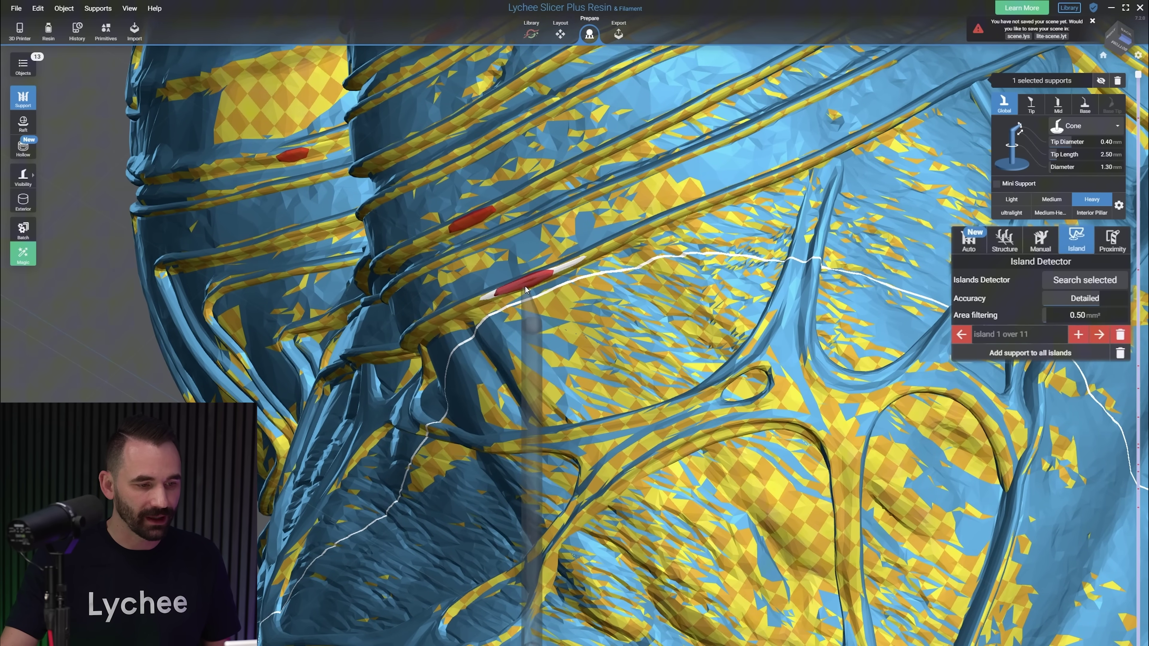
pyautogui.click(526, 285)
pyautogui.click(477, 233)
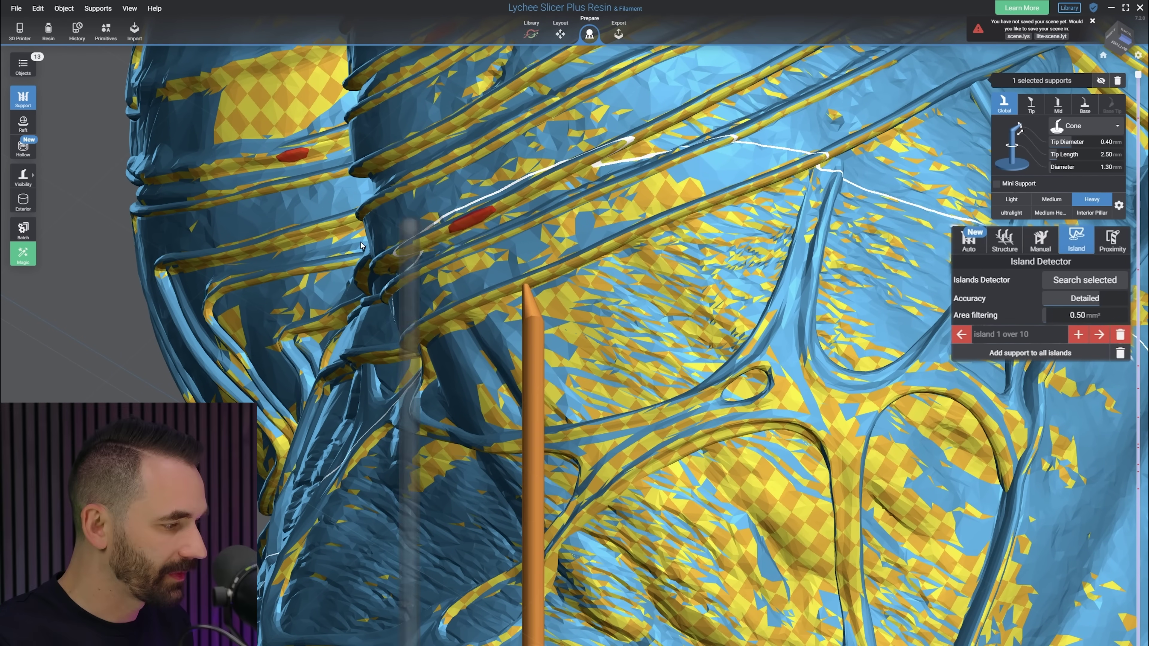
# - Try to support the red island on the outer side ridge, and undo the resulting mini support
pyautogui.moveTo(477, 232); pyautogui.dragTo(501, 187, button='right')
pyautogui.click(507, 184)
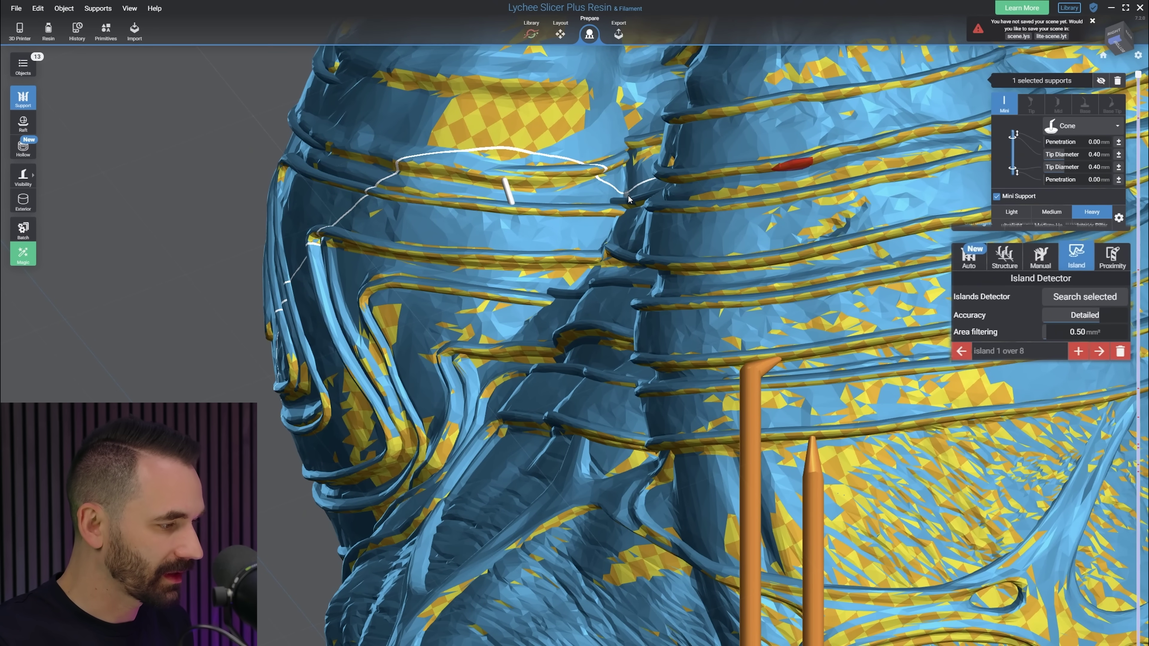
pyautogui.scroll(2, 559, 192)
pyautogui.hotkey('ctrl', 'z')
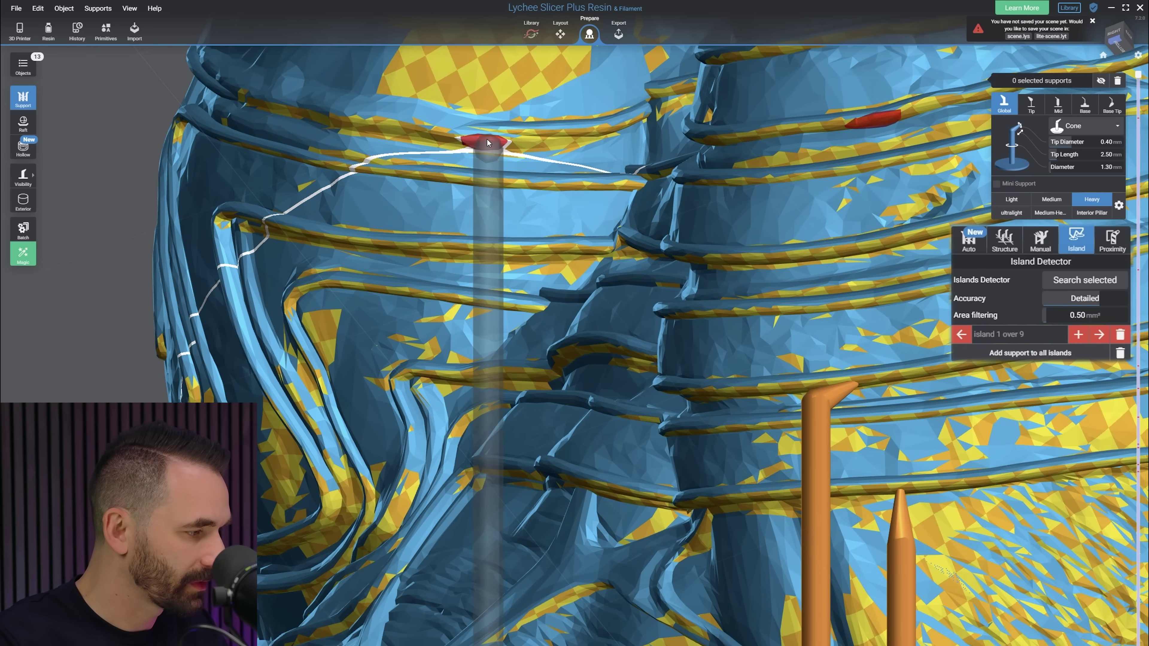
# - Place Heavy supports on the red island of the outer side ridge and on the adjacent back ridge island
pyautogui.click(480, 151)
pyautogui.click(772, 167)
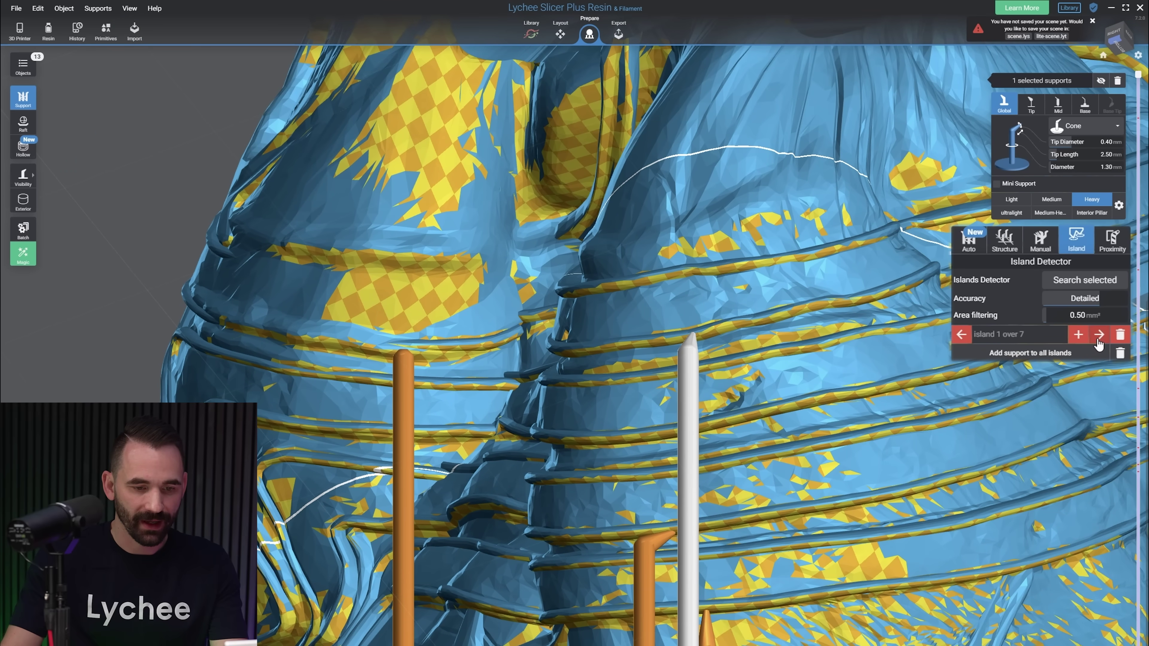
# - Go to the next island and place Heavy supports on the red islands along the ridges of the torso's opposite side
pyautogui.click(1098, 339)
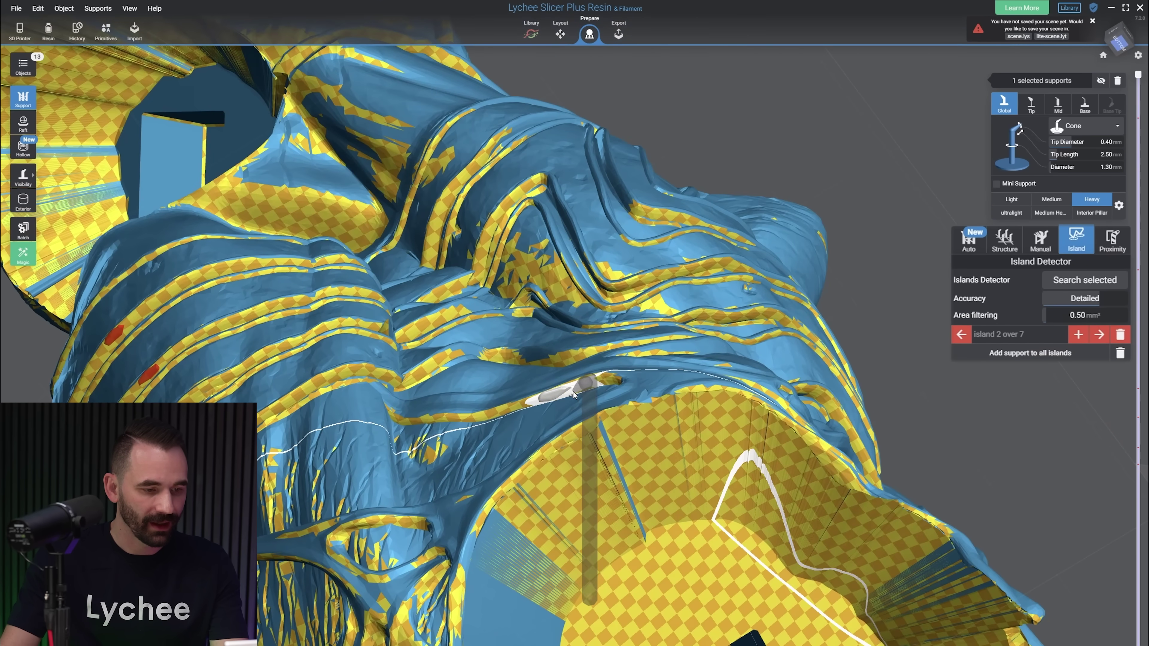
pyautogui.moveTo(403, 320); pyautogui.dragTo(567, 305, button='right')
pyautogui.click(569, 304)
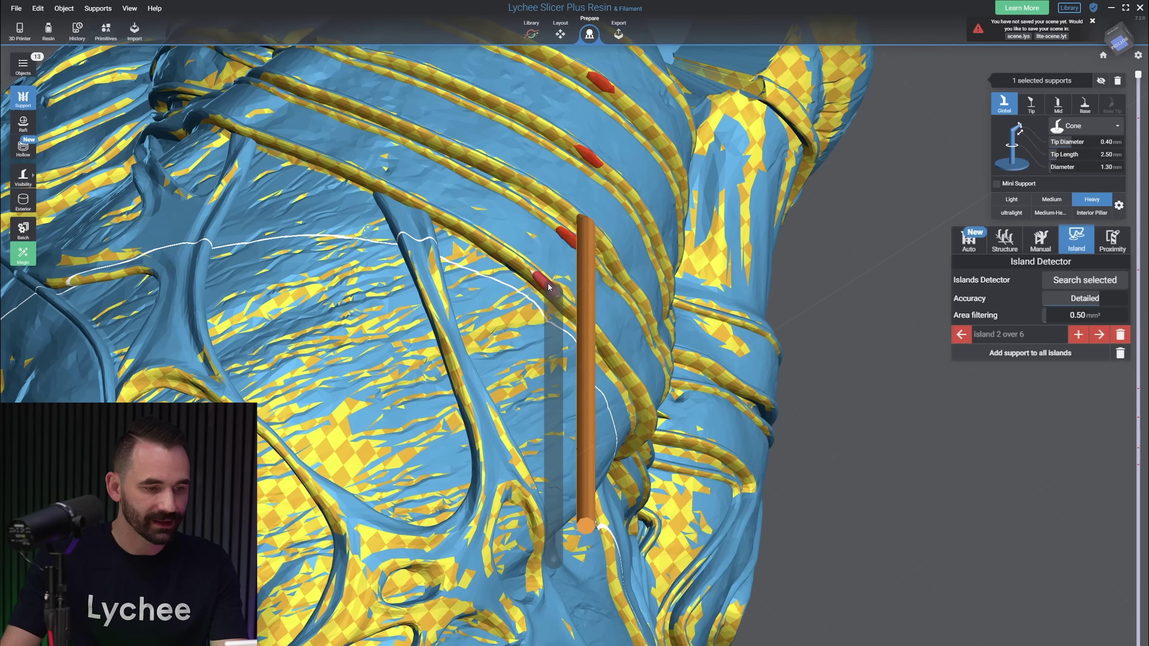
pyautogui.click(587, 160)
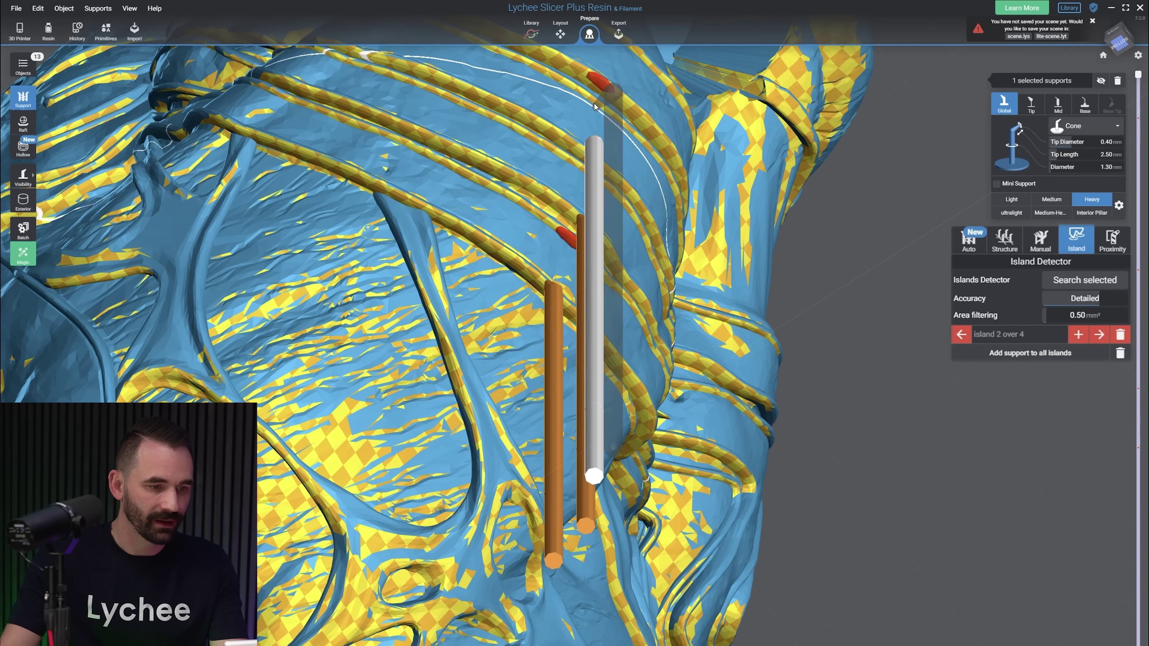
pyautogui.click(602, 82)
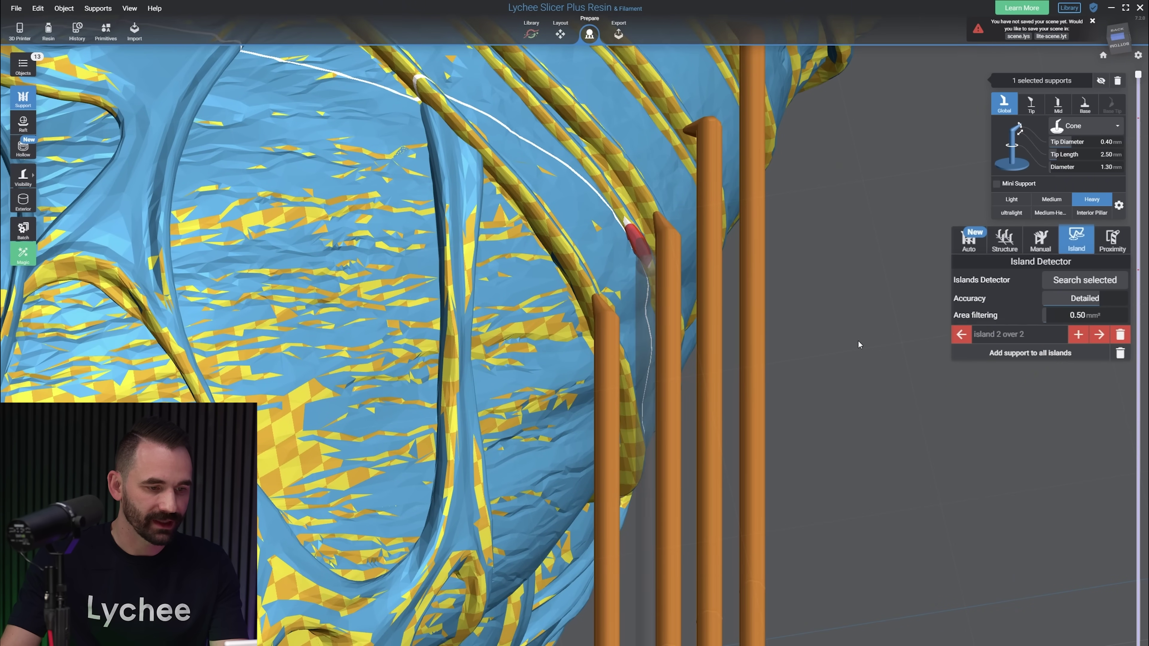
# - Place a Heavy support on the remaining side ridge island, and use an Interior Pillar for the next island inside the torso
pyautogui.click(1087, 353)
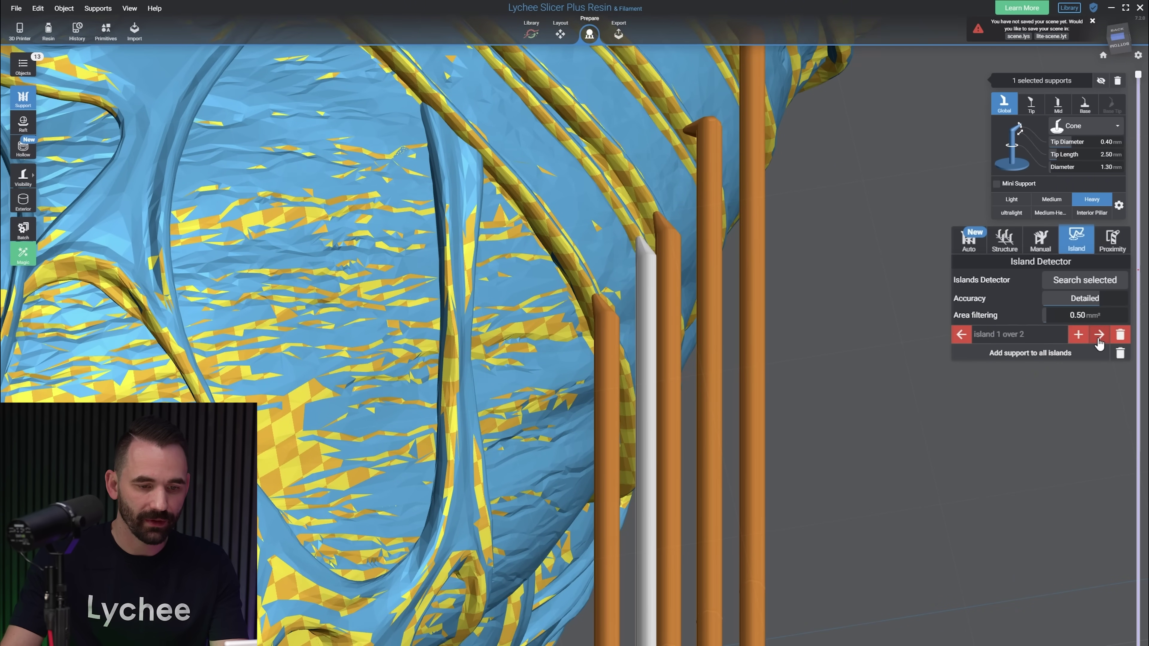
pyautogui.click(1099, 337)
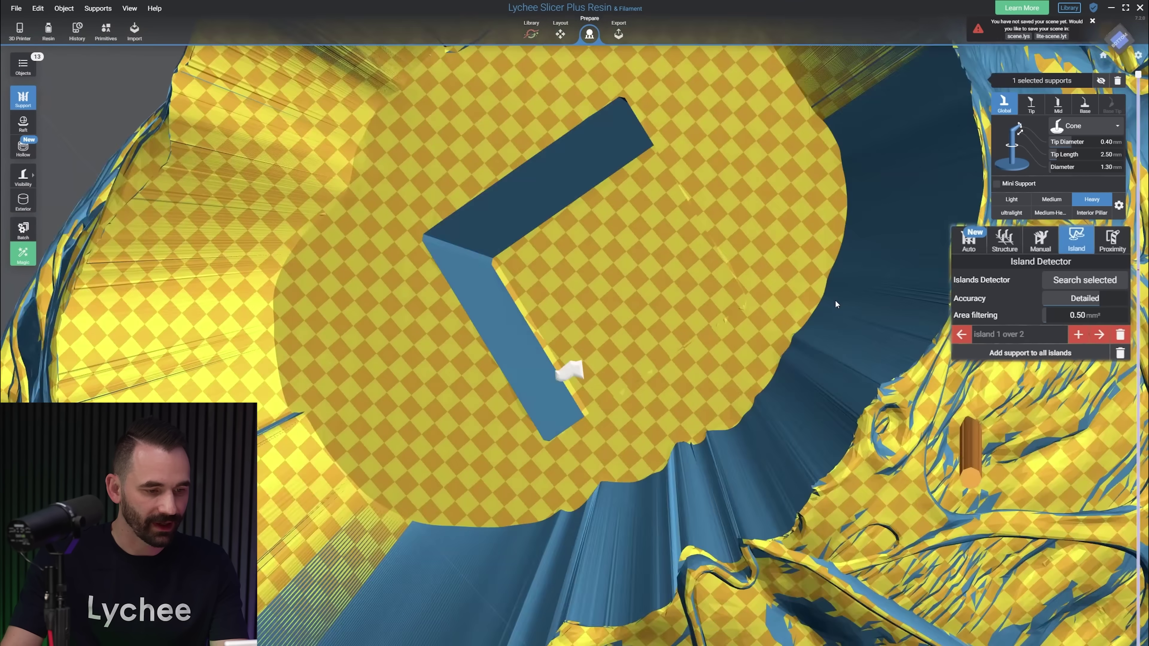
pyautogui.click(23, 201)
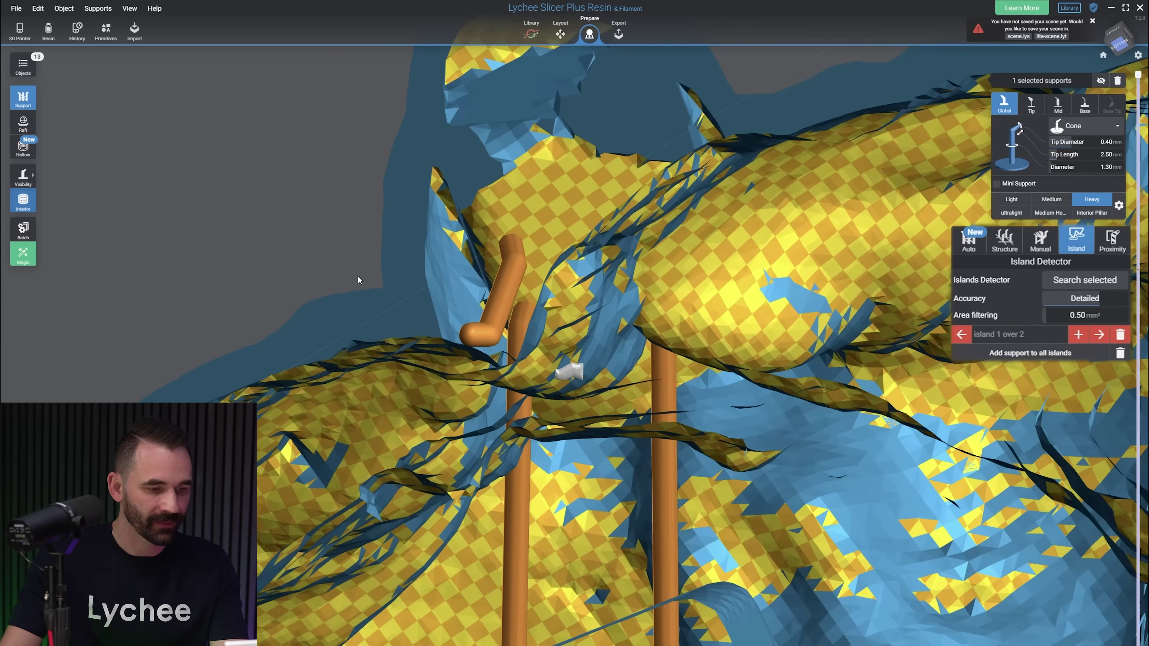
pyautogui.moveTo(358, 281); pyautogui.dragTo(357, 217, button='right')
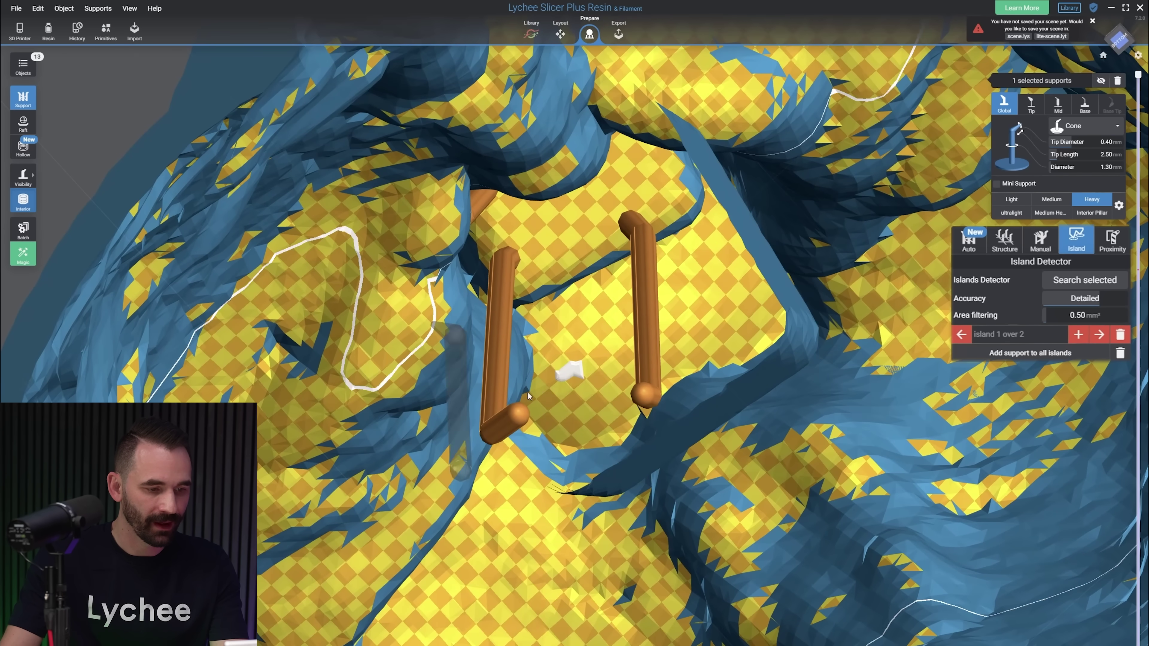
pyautogui.click(1089, 212)
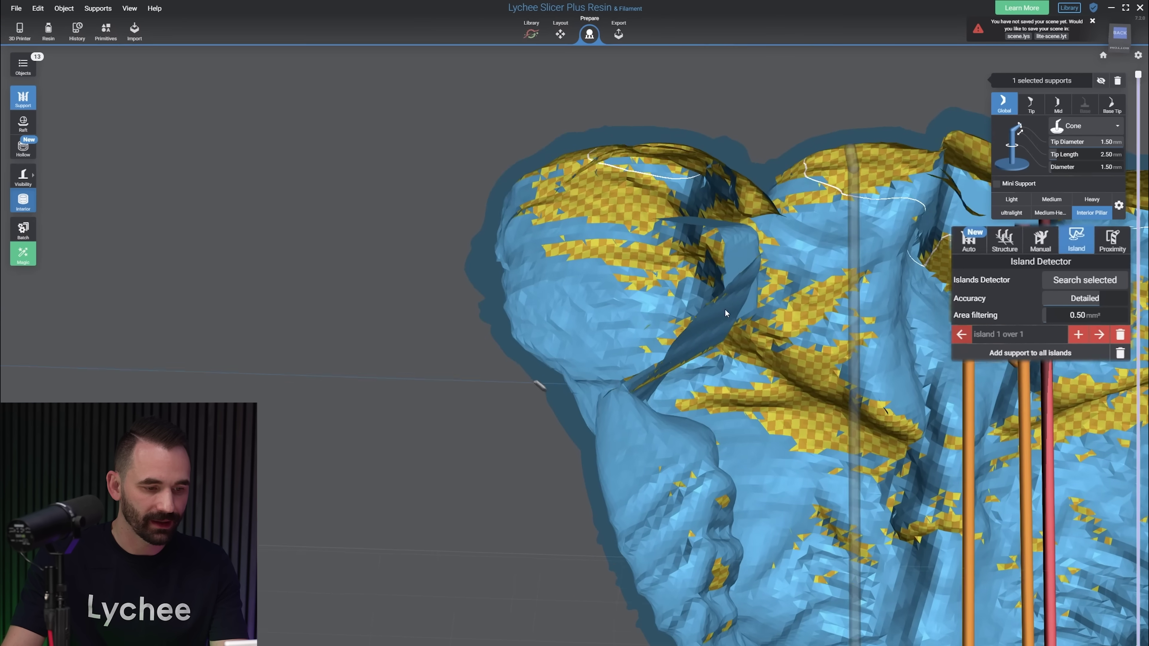
# - Return to the exterior view and place a Heavy support on the last island beneath the shoulder's edge
pyautogui.scroll(-2, 725, 313)
pyautogui.moveTo(393, 290); pyautogui.dragTo(859, 313, button='right')
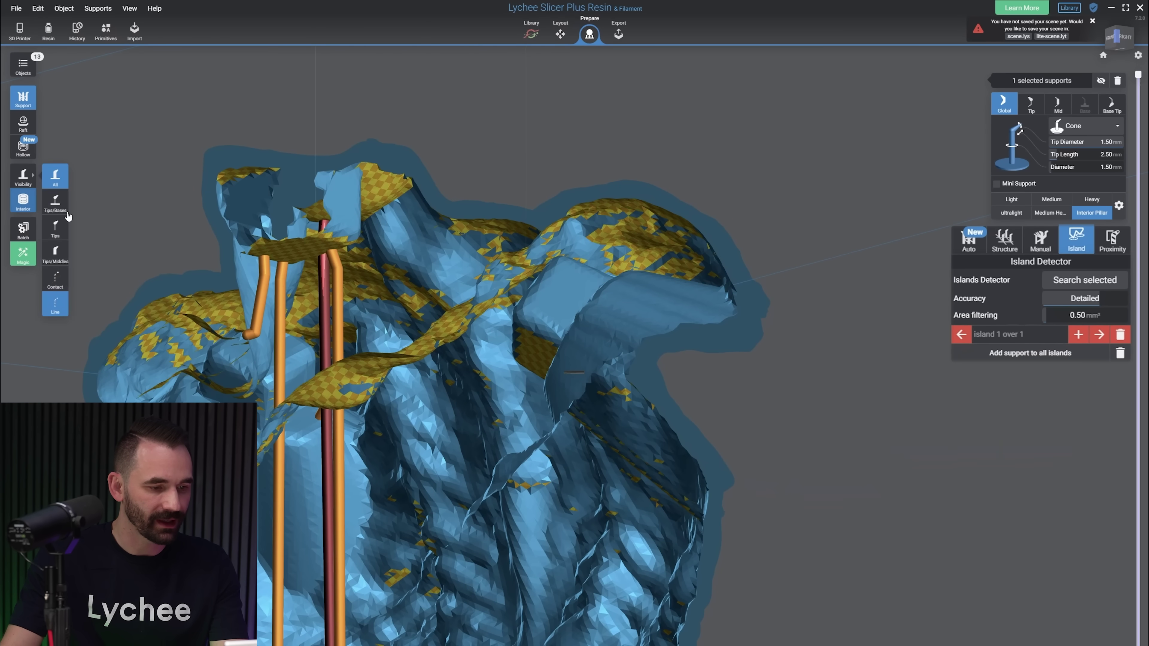
pyautogui.click(23, 201)
pyautogui.moveTo(724, 299); pyautogui.dragTo(864, 361, button='right')
pyautogui.scroll(3, 809, 371)
pyautogui.scroll(2, 865, 335)
pyautogui.click(866, 310)
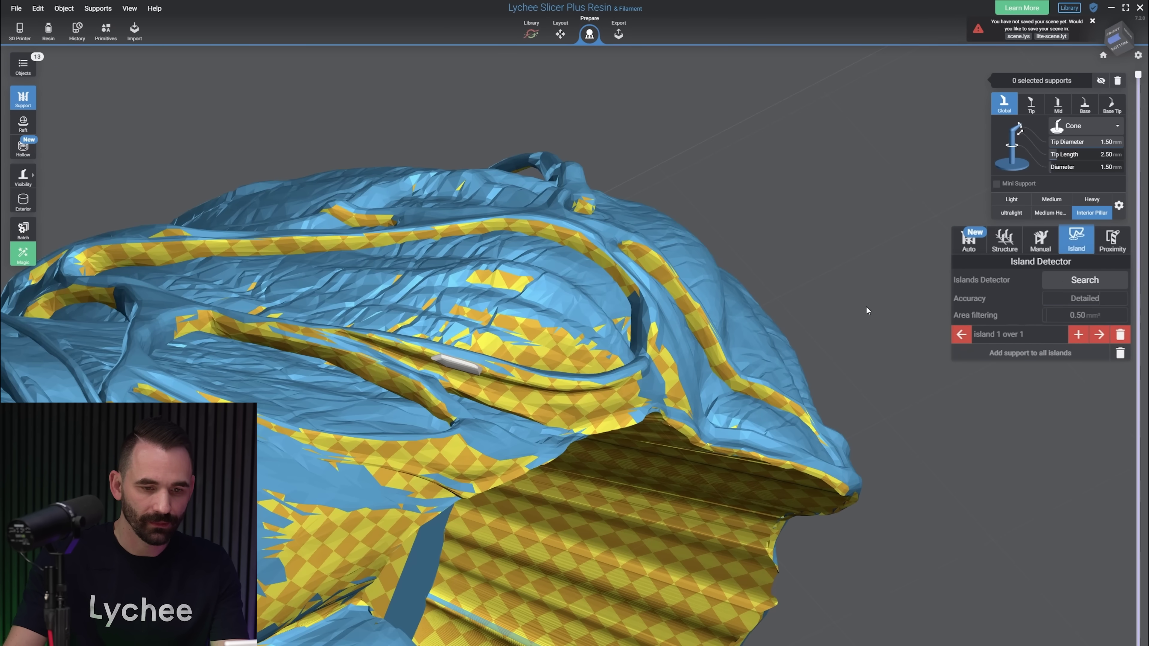
pyautogui.click(865, 306)
pyautogui.click(1090, 199)
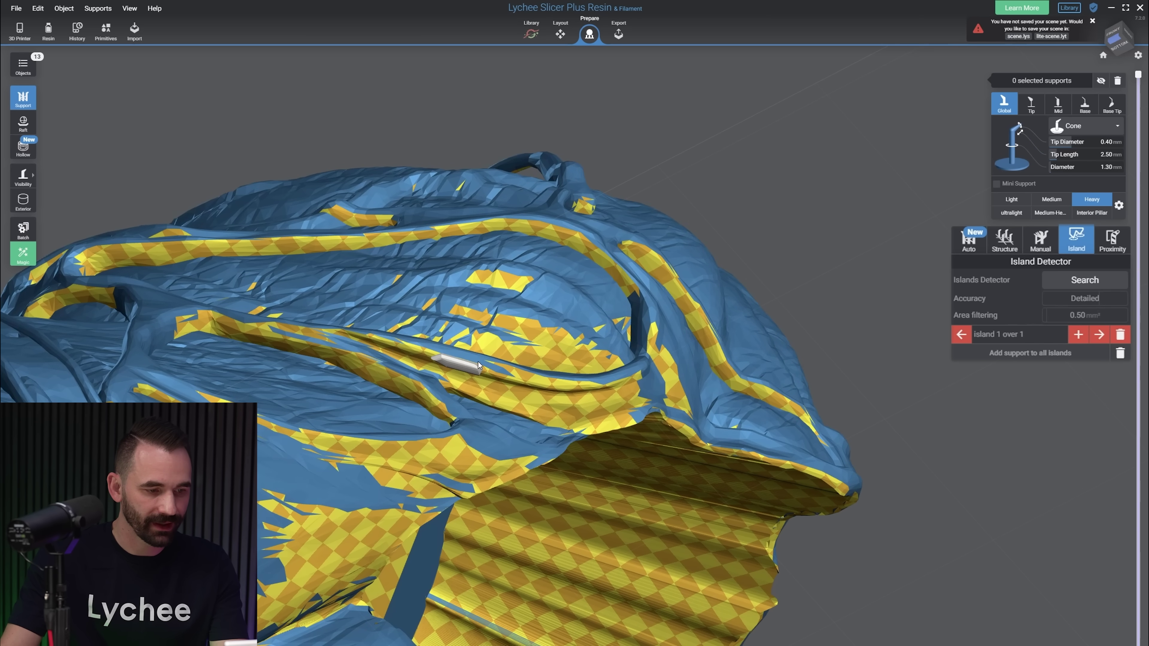
pyautogui.click(473, 358)
pyautogui.click(469, 365)
# - Search for islands again with 0.20 mm² area filtering and examine where they lie around the torso
pyautogui.moveTo(791, 324); pyautogui.dragTo(900, 390, button='right')
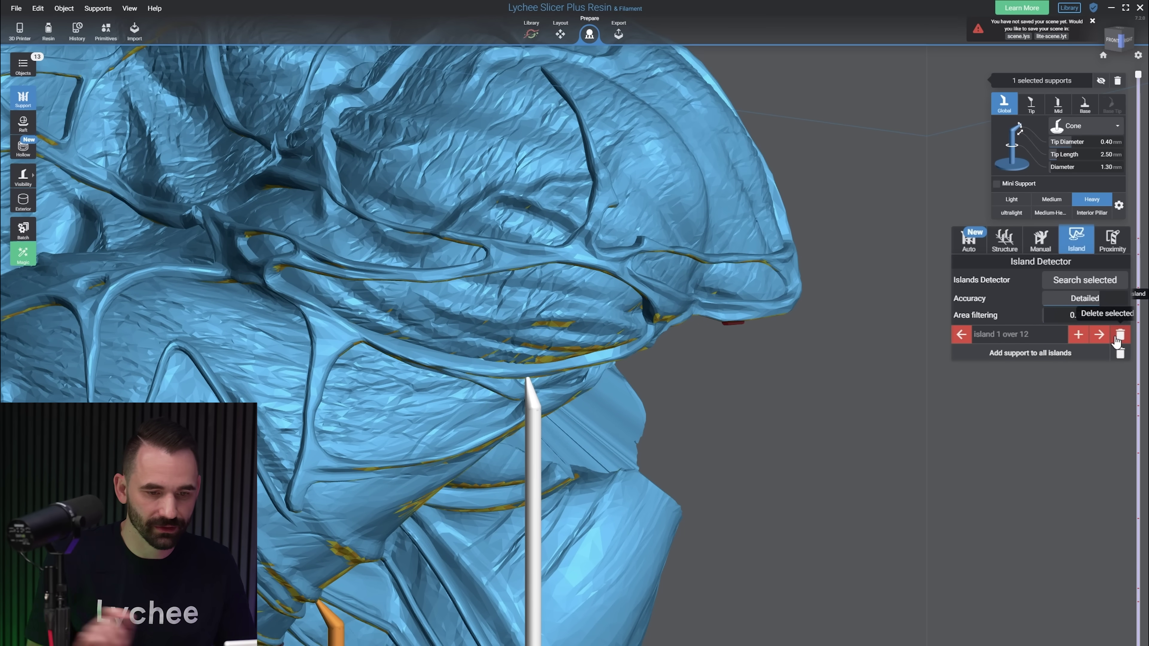
pyautogui.scroll(-10, 828, 355)
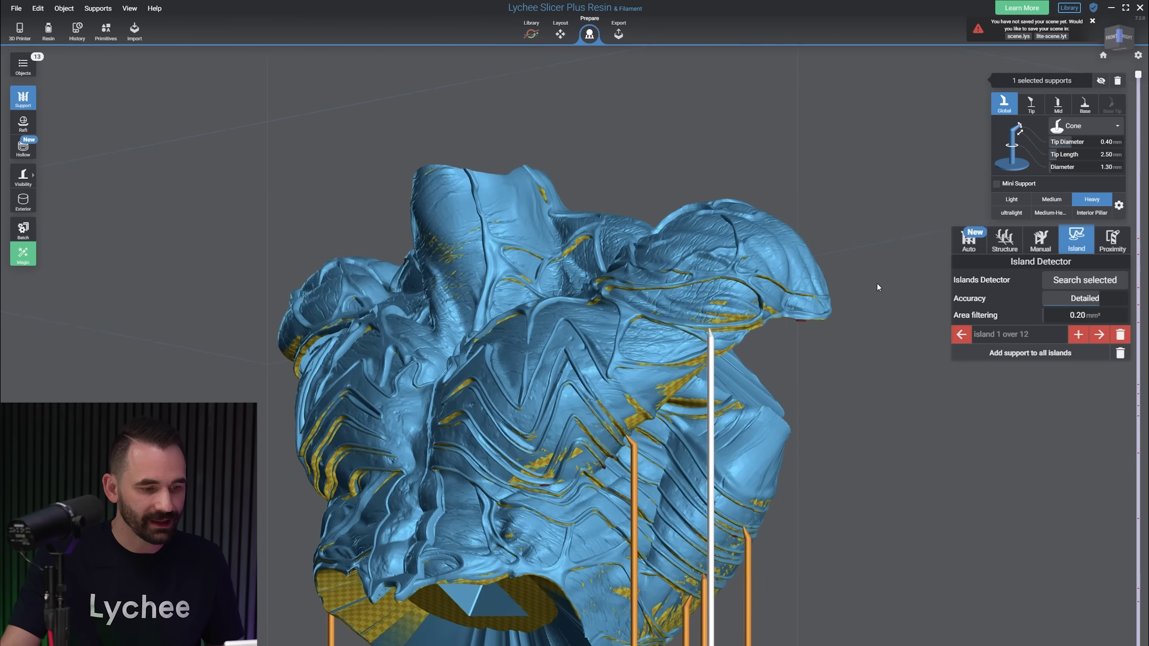
pyautogui.moveTo(877, 284); pyautogui.dragTo(806, 383)
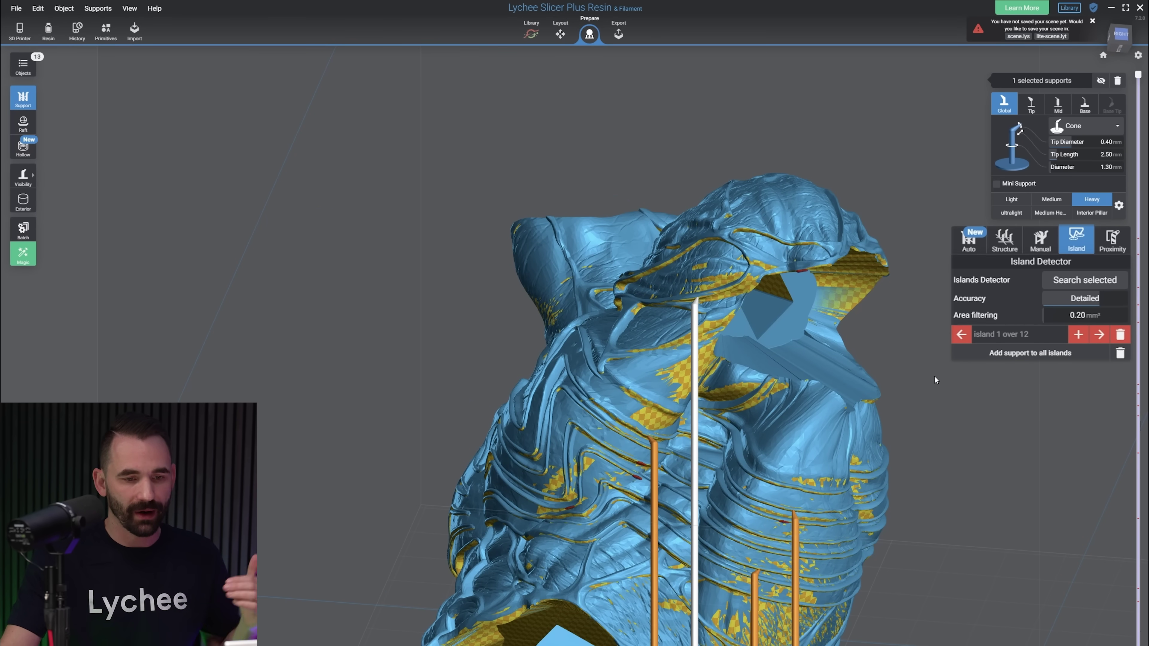
pyautogui.moveTo(935, 376); pyautogui.dragTo(923, 299, button='middle')
pyautogui.moveTo(923, 299); pyautogui.dragTo(889, 283, button='right')
pyautogui.scroll(4, 1029, 397)
pyautogui.moveTo(1030, 396); pyautogui.dragTo(1005, 388, button='right')
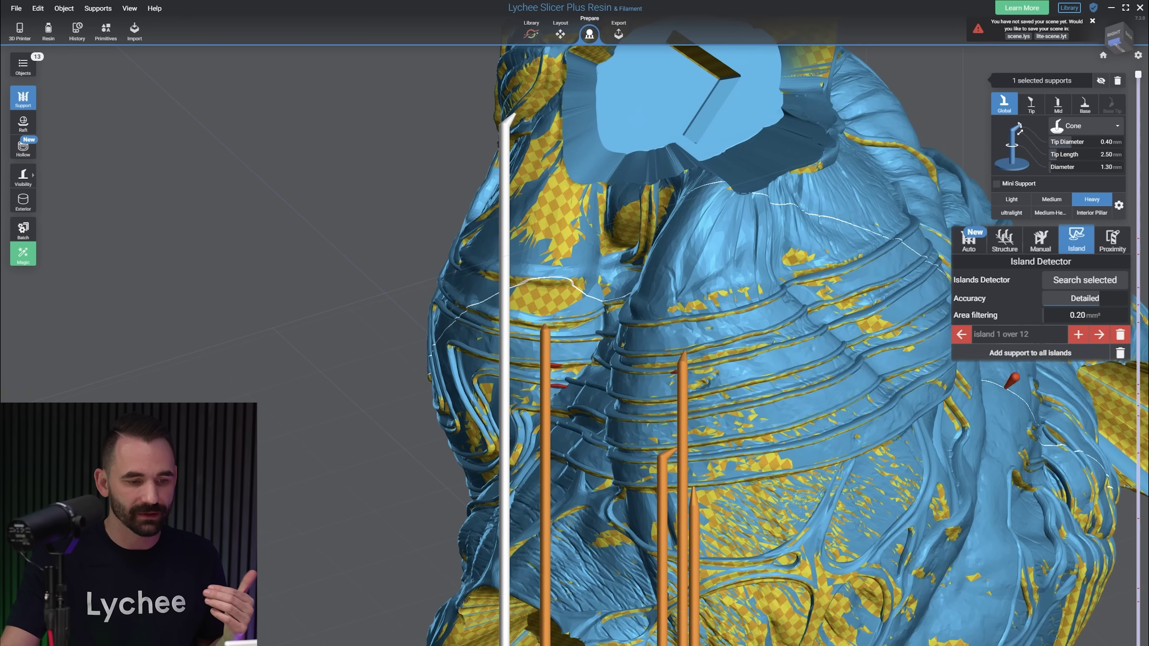
# - Select the Medium-Heavy support preset for the smaller remaining islands
pyautogui.click(1050, 212)
pyautogui.scroll(2, 365, 336)
pyautogui.moveTo(366, 336); pyautogui.dragTo(356, 197, button='right')
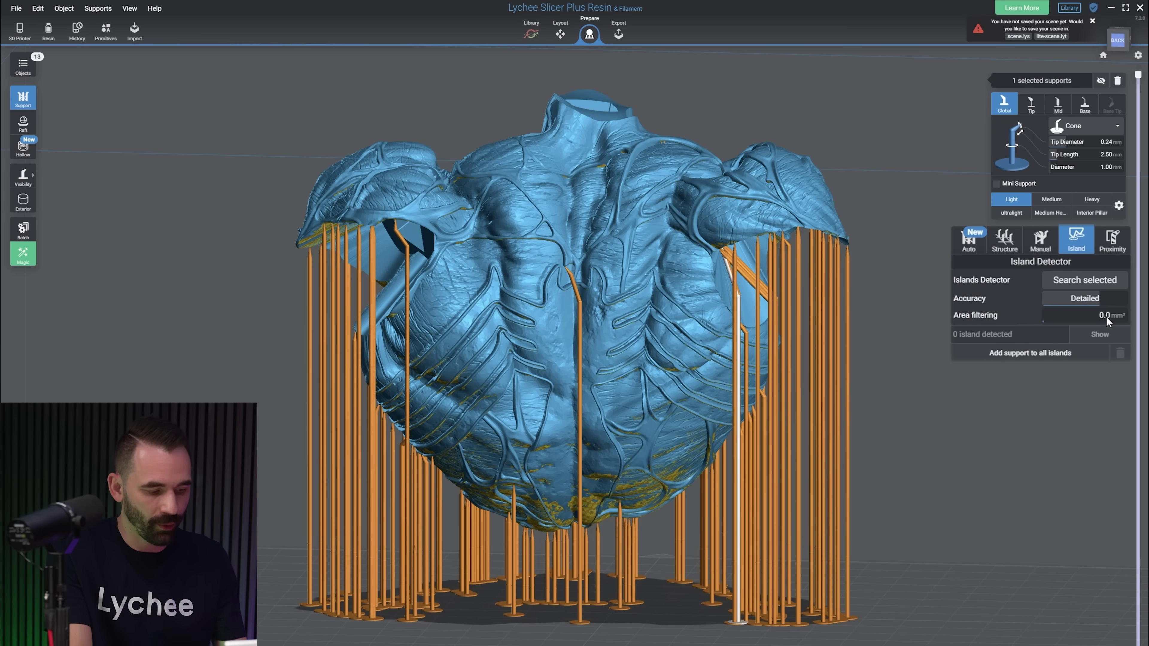
# - Set the Island Detector's area filtering to 0.02 mm²
pyautogui.write('2')
pyautogui.press('Return')
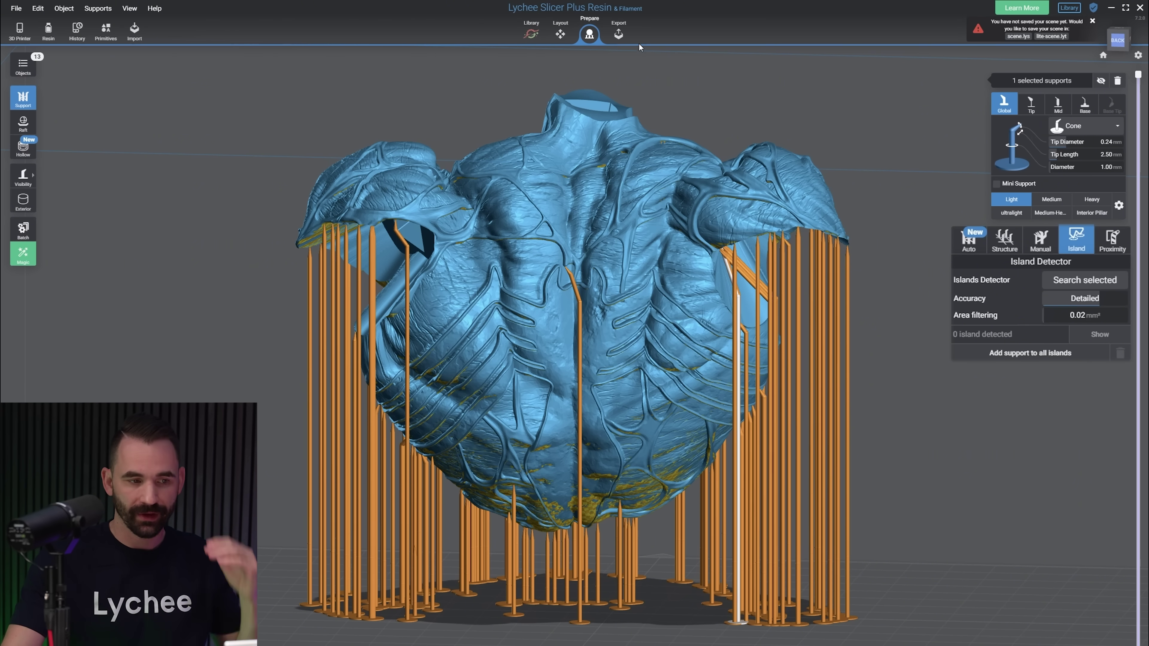
# - Check the layer thickness in the assigned resin profile from the export view, and return to support preparation
pyautogui.click(619, 34)
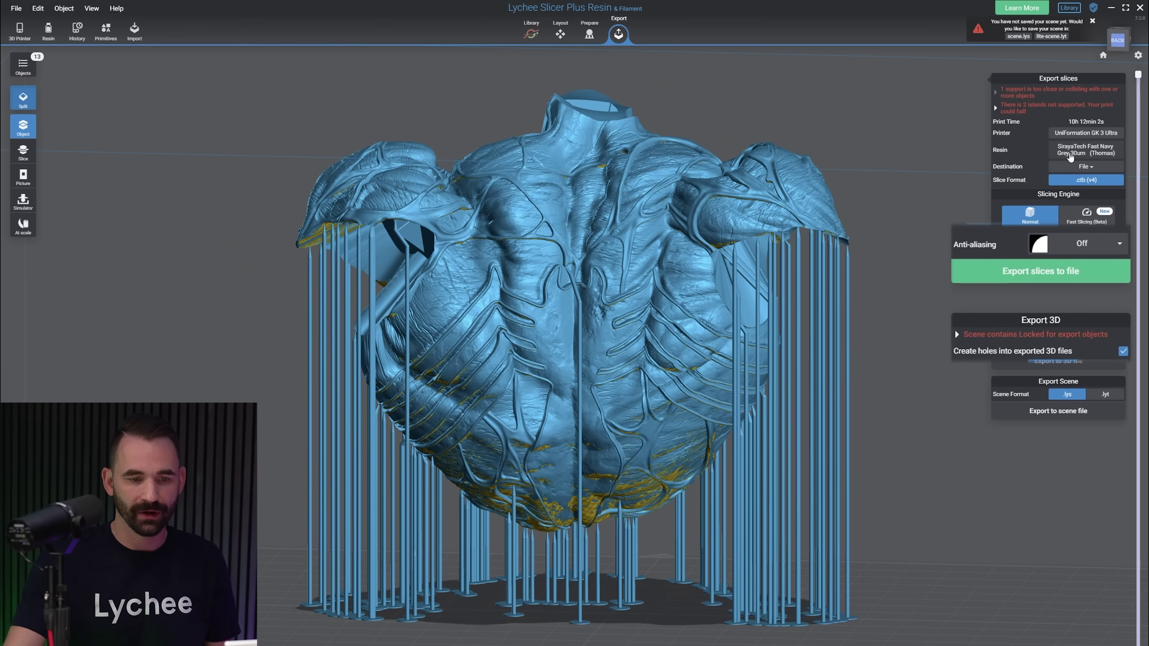
pyautogui.click(1070, 154)
pyautogui.click(795, 350)
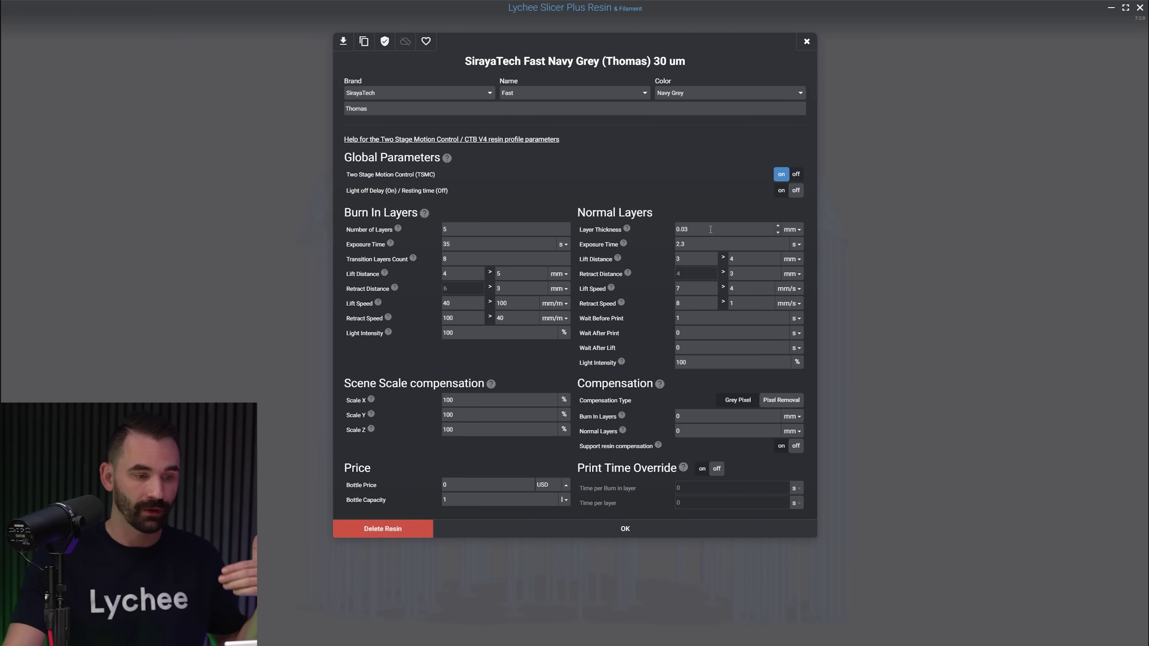
pyautogui.click(806, 43)
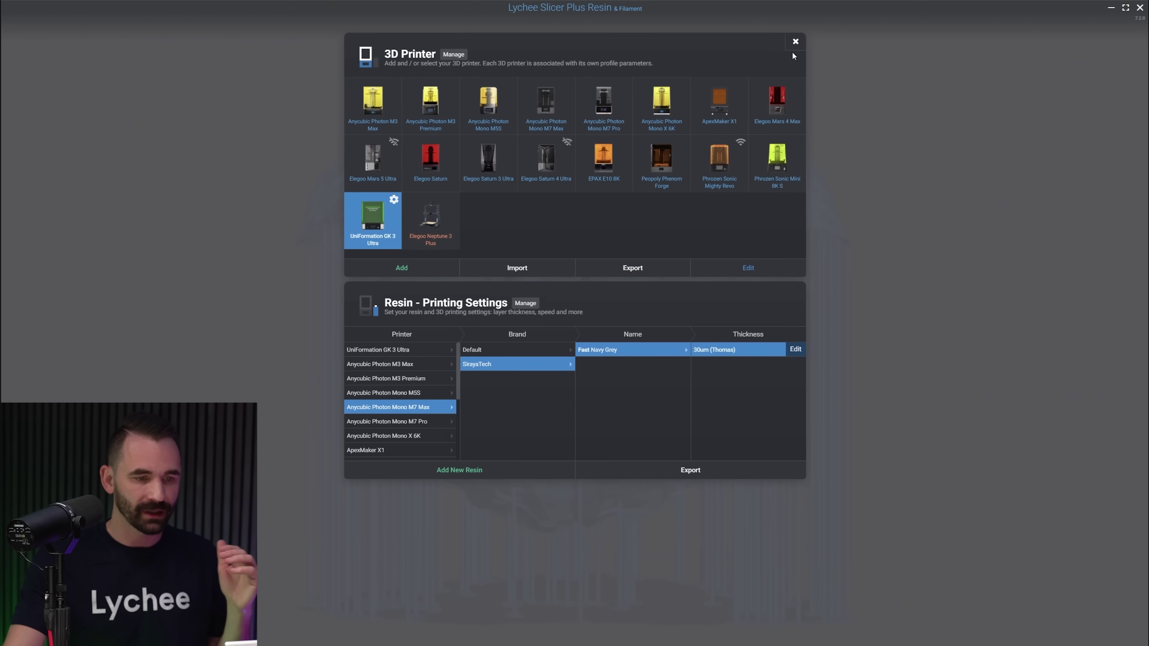
pyautogui.click(796, 42)
pyautogui.moveTo(923, 354); pyautogui.dragTo(877, 314, button='middle')
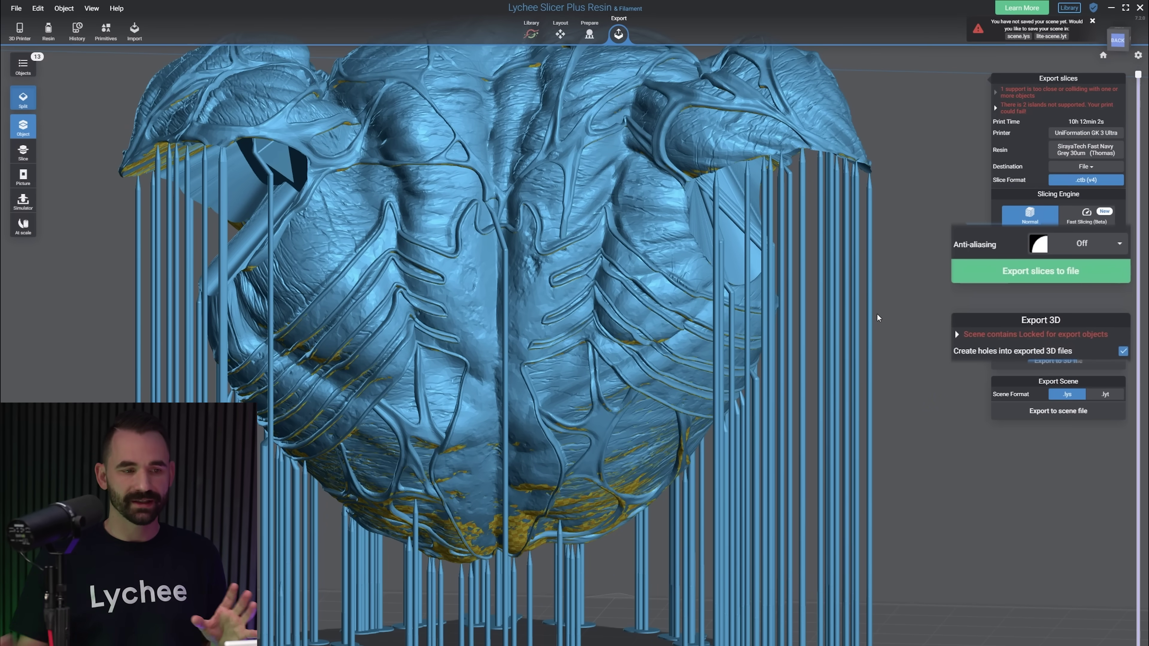
pyautogui.click(589, 32)
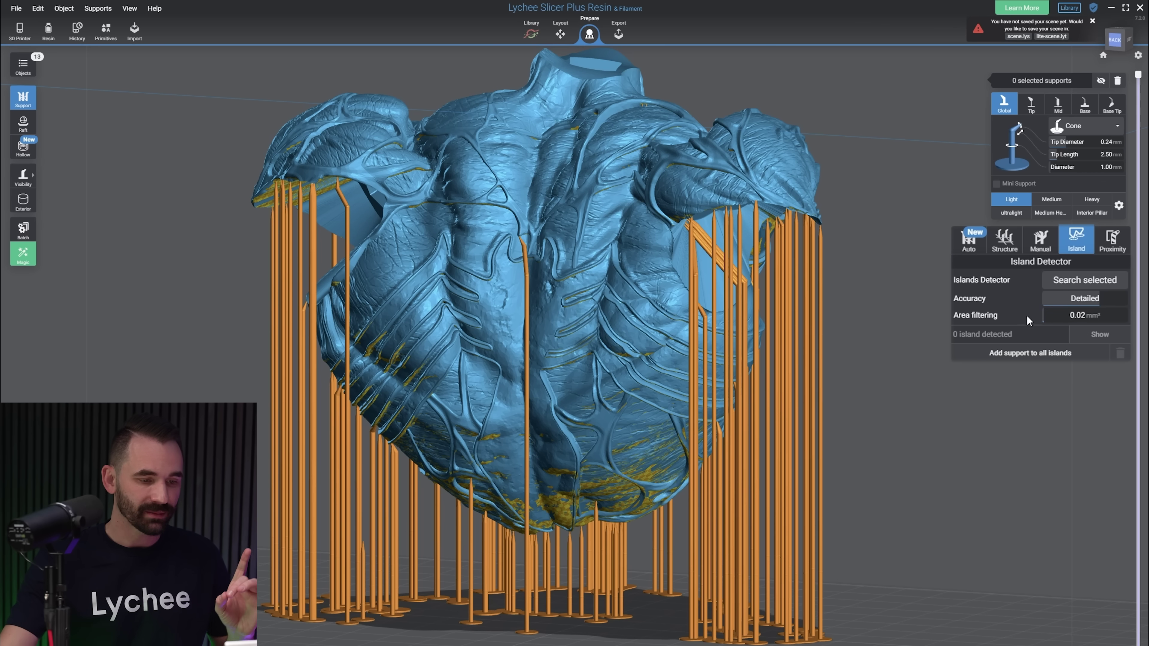
pyautogui.moveTo(973, 360); pyautogui.dragTo(983, 360, button='right')
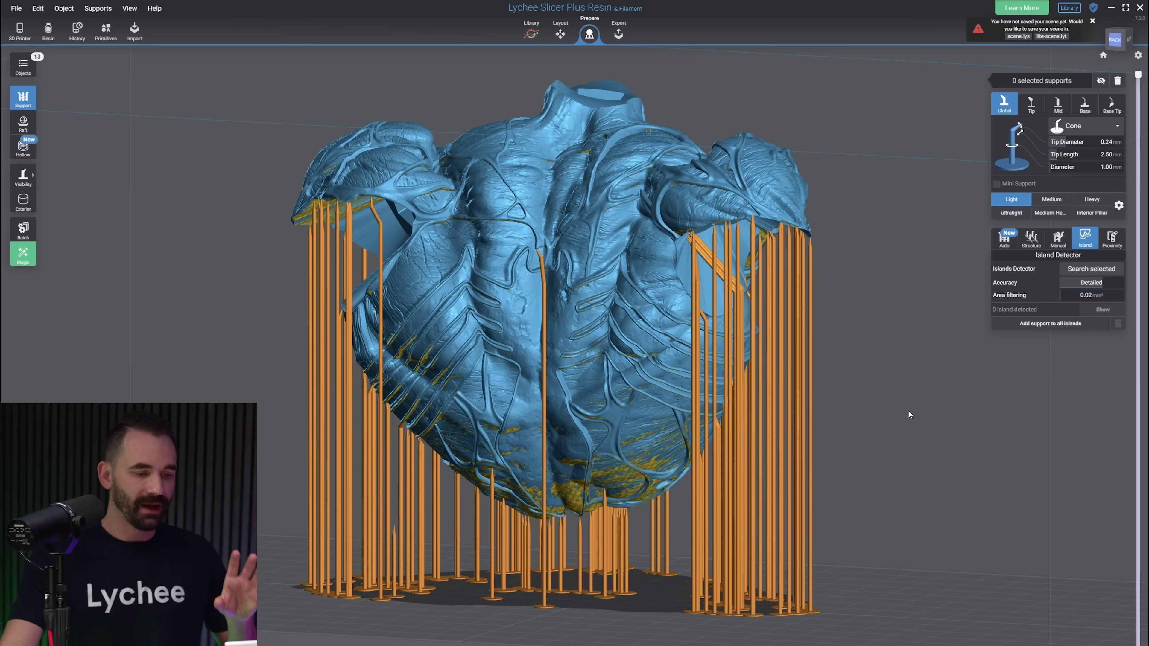
pyautogui.moveTo(908, 410); pyautogui.dragTo(941, 443)
pyautogui.scroll(-2, 942, 444)
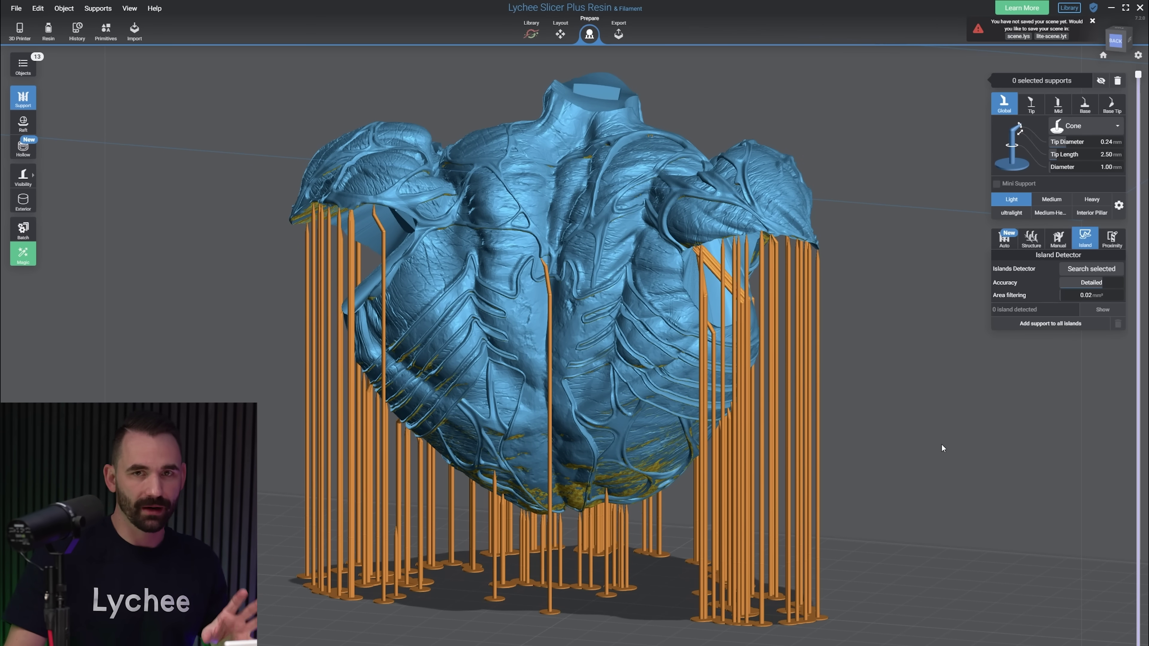
pyautogui.moveTo(941, 444); pyautogui.dragTo(946, 419)
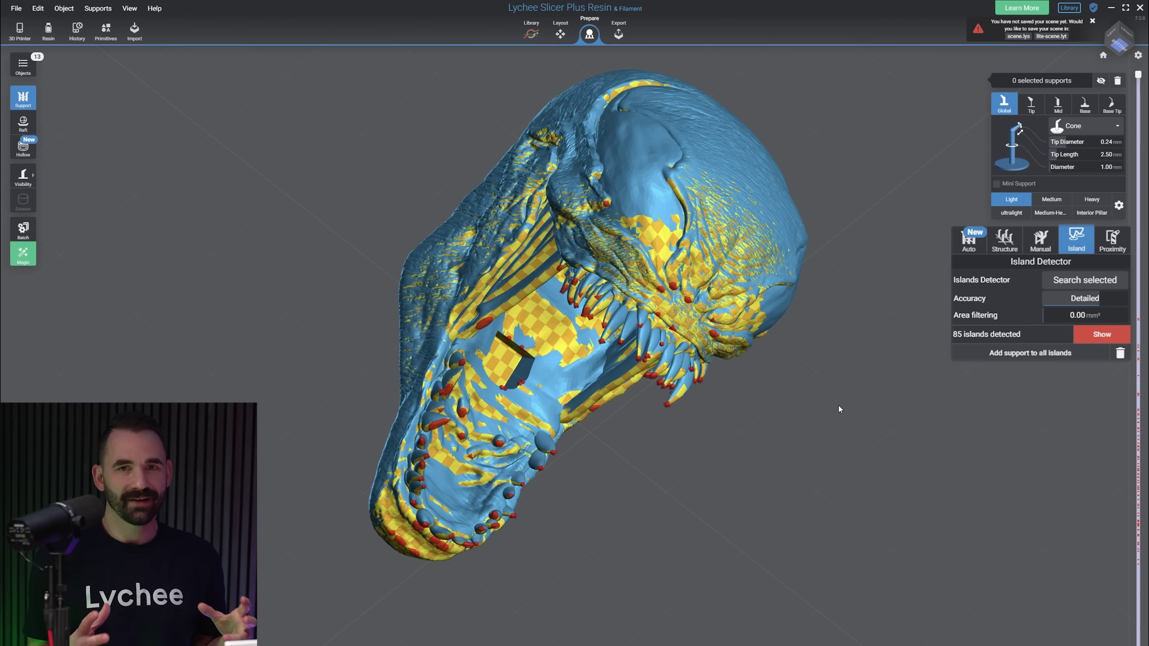
# - Rotate the Venom head in Layout so its teeth point upwards, and search it for islands again in Prepare
pyautogui.moveTo(839, 406); pyautogui.dragTo(834, 511, button='right')
pyautogui.scroll(3, 803, 496)
pyautogui.moveTo(834, 512); pyautogui.dragTo(832, 525)
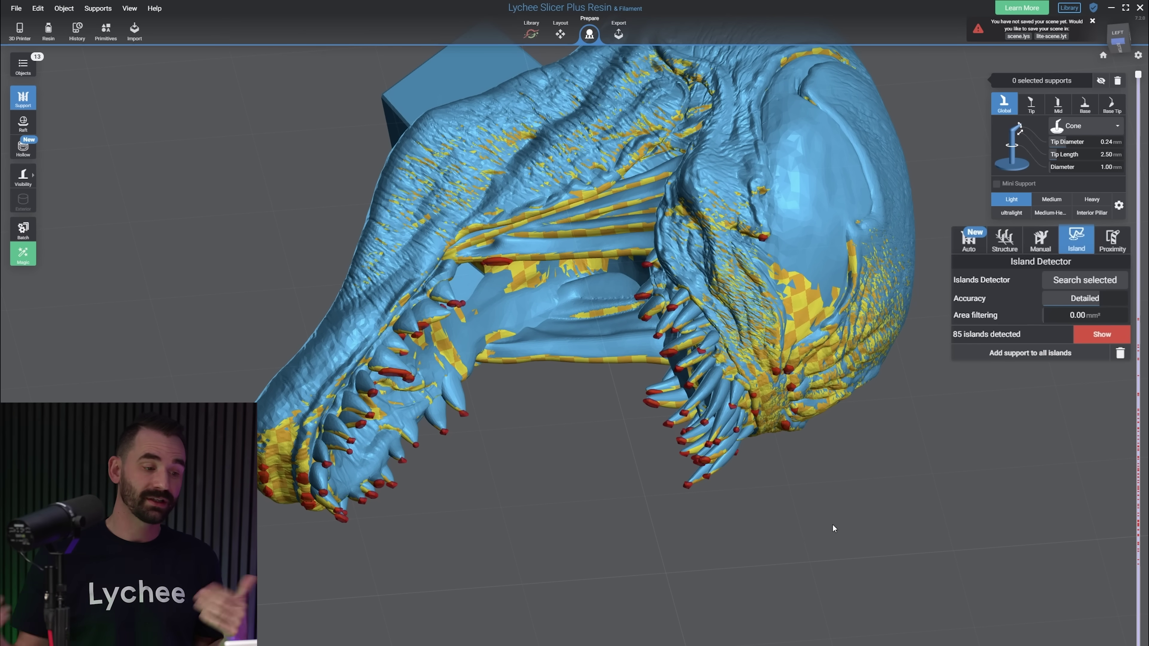
pyautogui.moveTo(796, 526); pyautogui.dragTo(799, 578)
pyautogui.moveTo(620, 106); pyautogui.dragTo(563, 83)
pyautogui.click(558, 37)
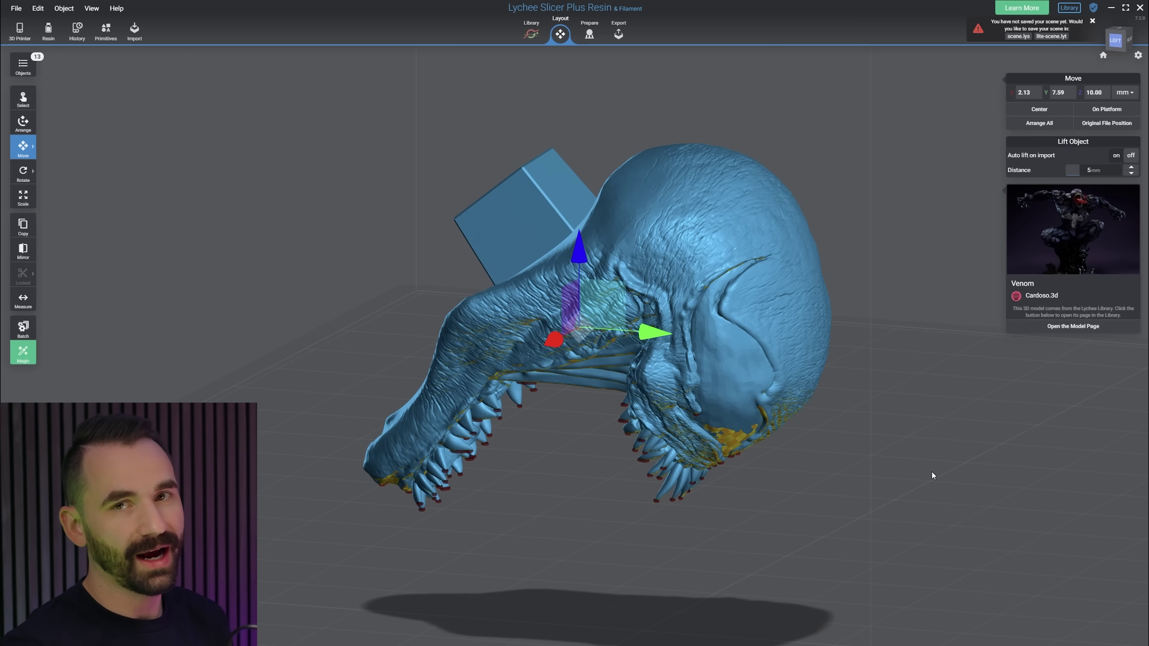
pyautogui.click(931, 473)
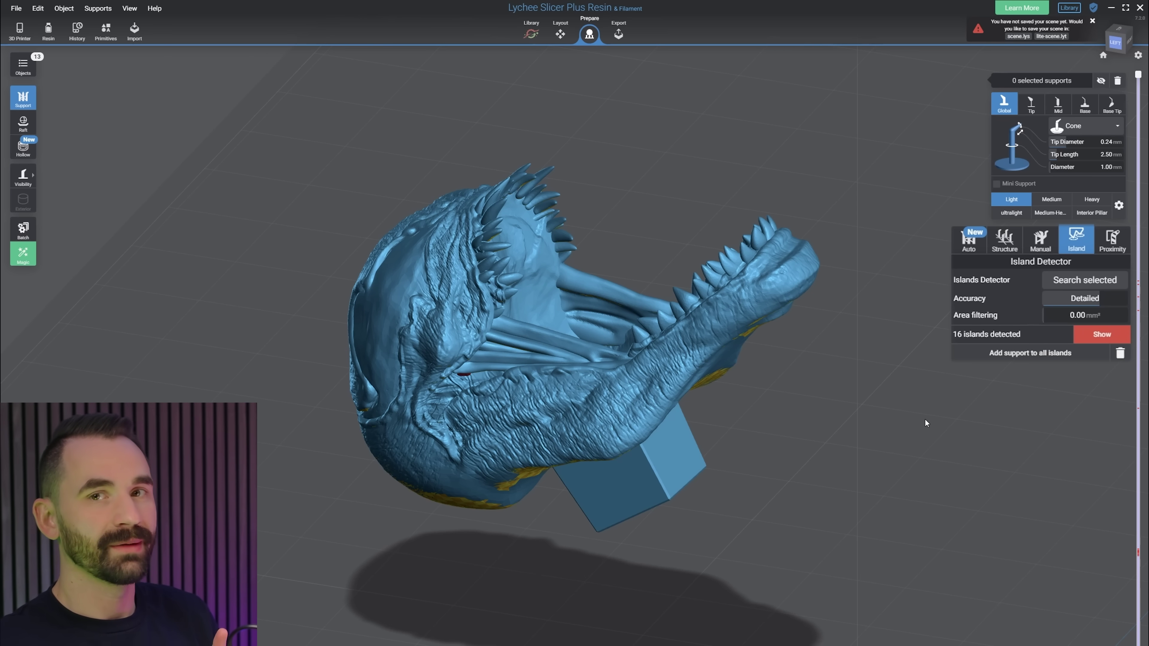
# - Examine the islands remaining on the skull, jaw and attached cube of the re-oriented head
pyautogui.scroll(3, 888, 427)
pyautogui.moveTo(859, 419); pyautogui.dragTo(909, 316)
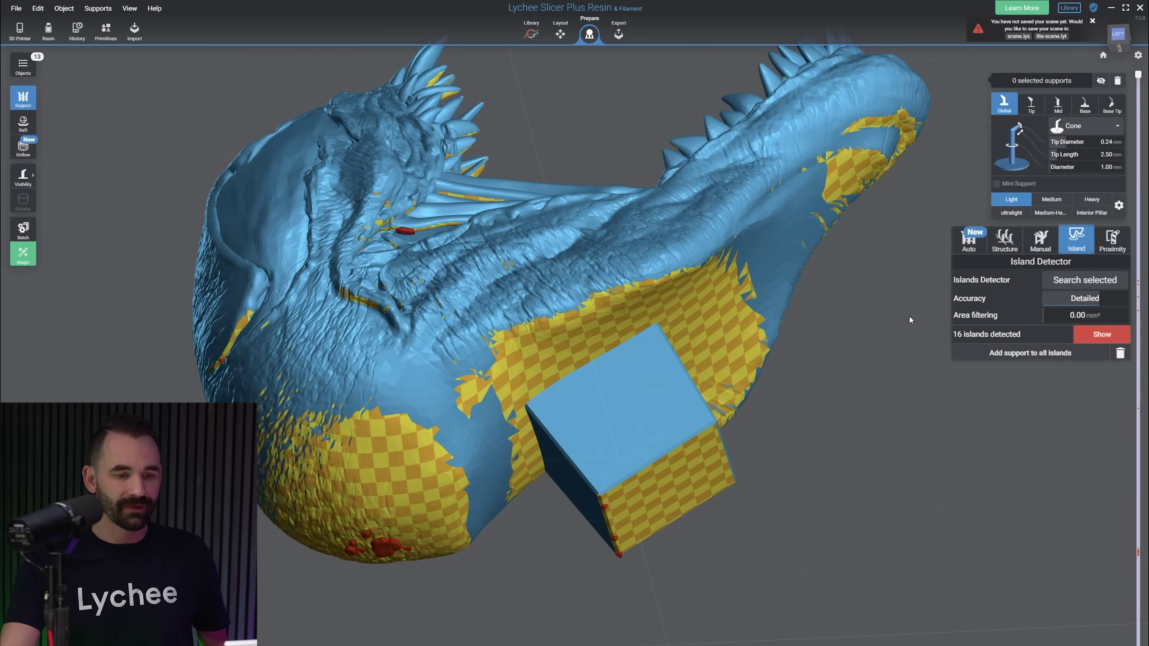
pyautogui.click(910, 316)
pyautogui.moveTo(722, 333); pyautogui.dragTo(922, 375)
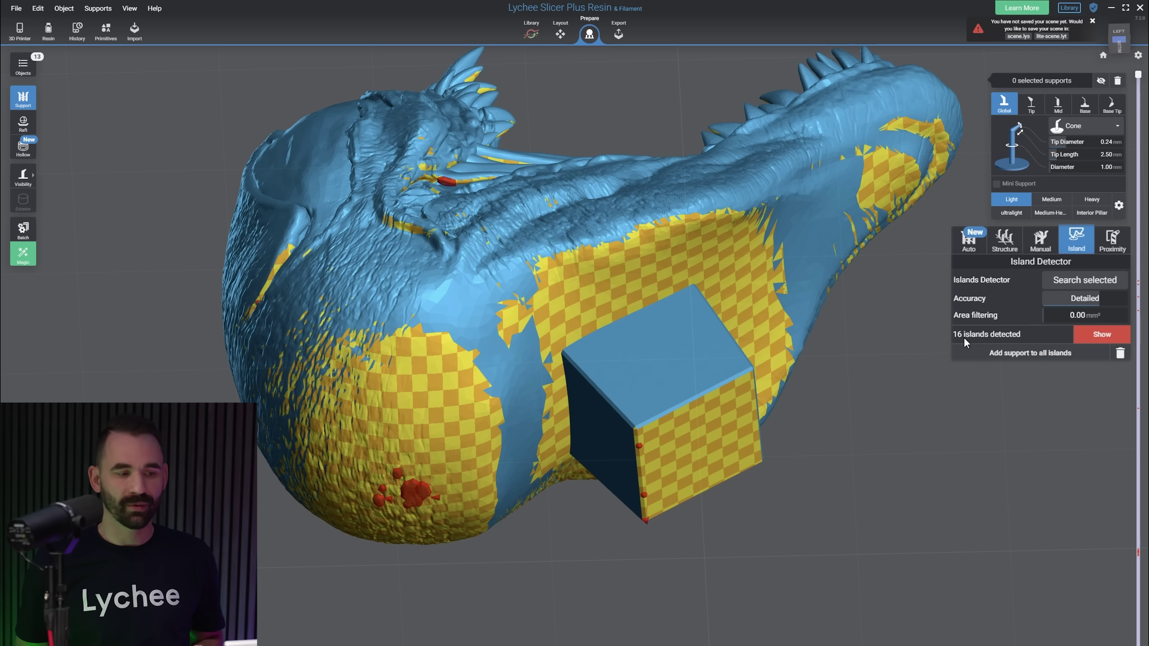
pyautogui.moveTo(930, 307); pyautogui.dragTo(719, 525, button='right')
pyautogui.moveTo(720, 528); pyautogui.dragTo(771, 536)
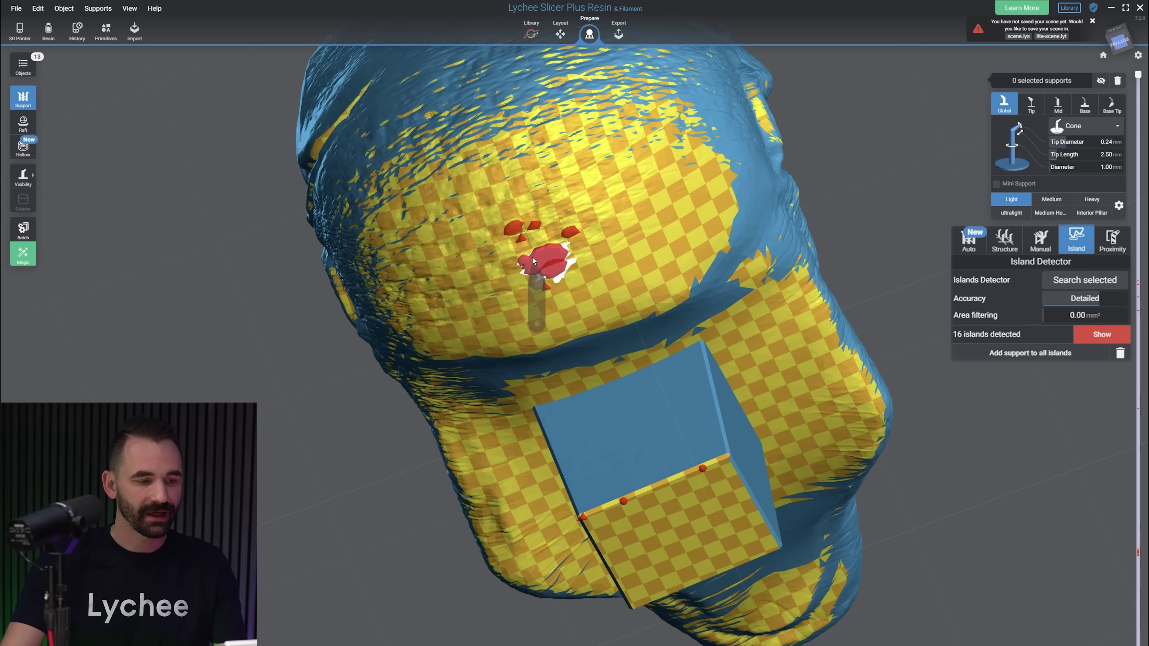
# - Place an inline row of Heavy supports along the cube's lowest edge
pyautogui.moveTo(788, 344); pyautogui.dragTo(621, 387, button='right')
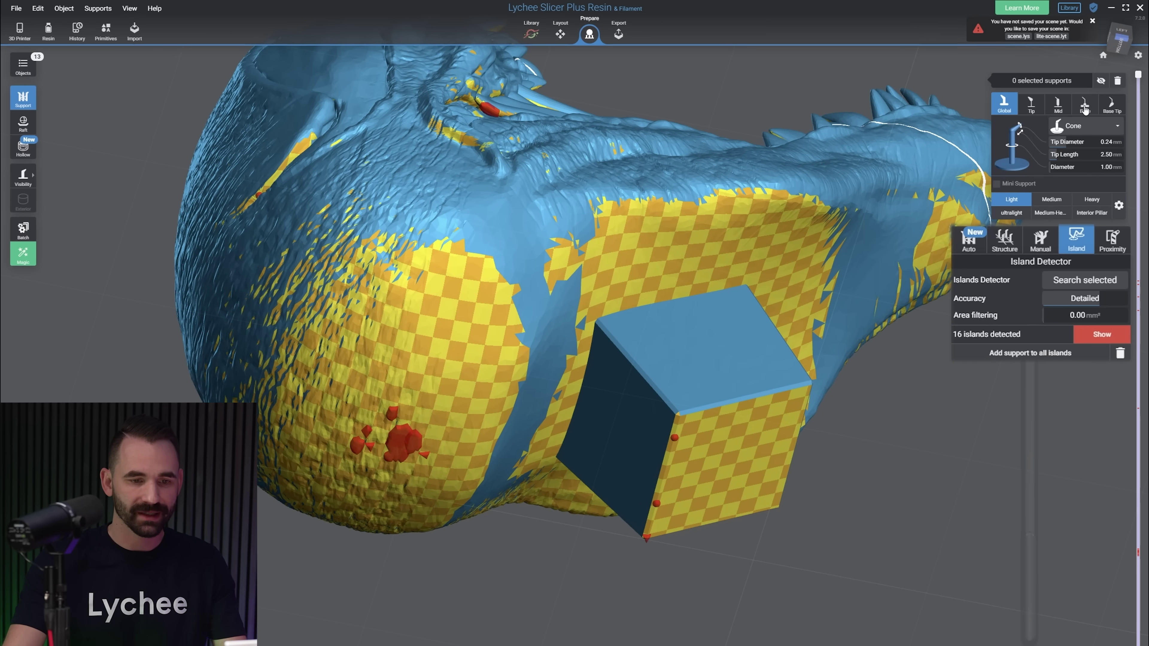
pyautogui.keyDown('shift'); pyautogui.click(654, 532); pyautogui.keyUp('shift')
pyautogui.keyDown('shift'); pyautogui.click(685, 420); pyautogui.keyUp('shift')
pyautogui.moveTo(686, 424); pyautogui.dragTo(890, 368, button='right')
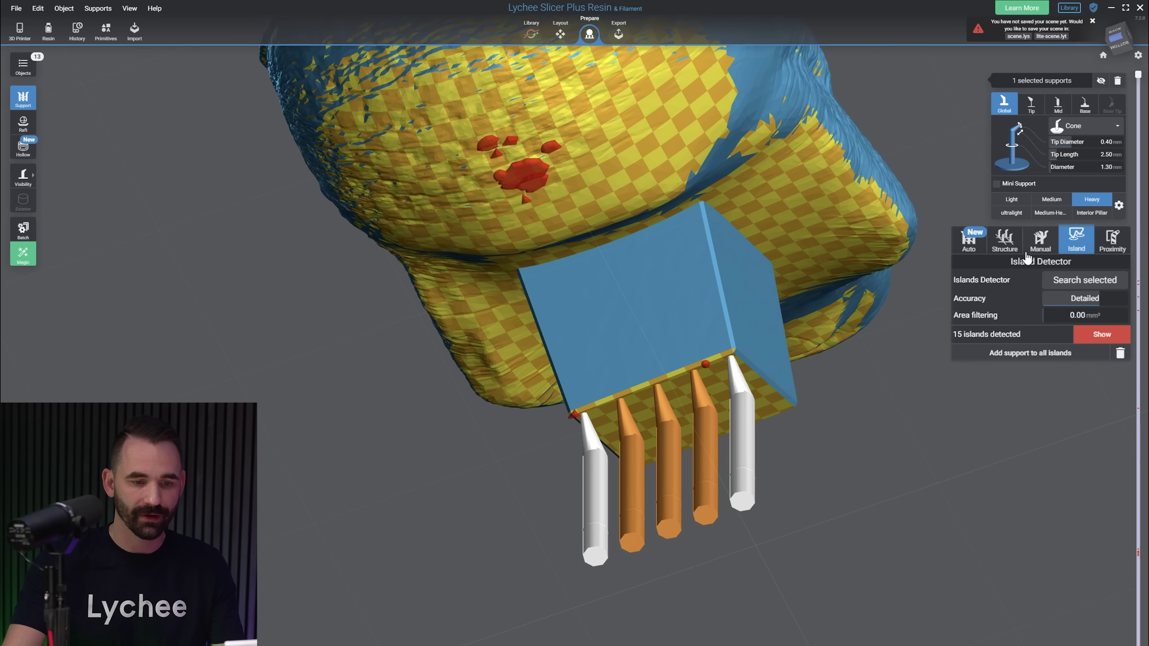
# - Show the manual Inline Supports settings and try a second row of Heavy supports on the cube at a 2.0 mm interval
pyautogui.click(1015, 251)
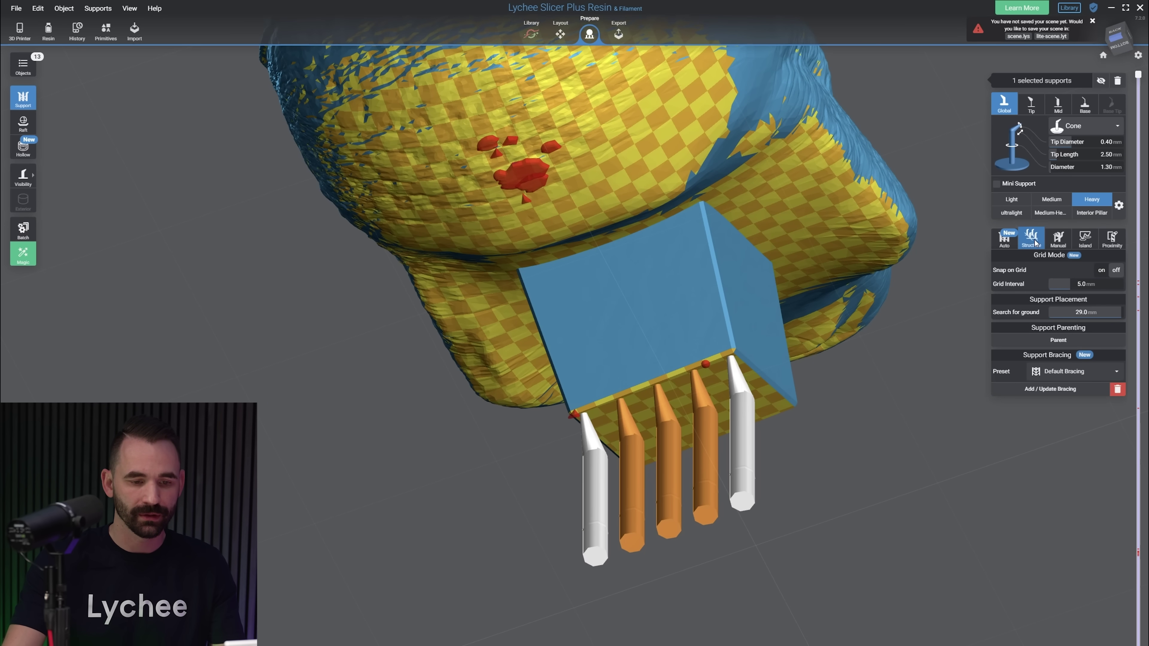
pyautogui.click(1059, 240)
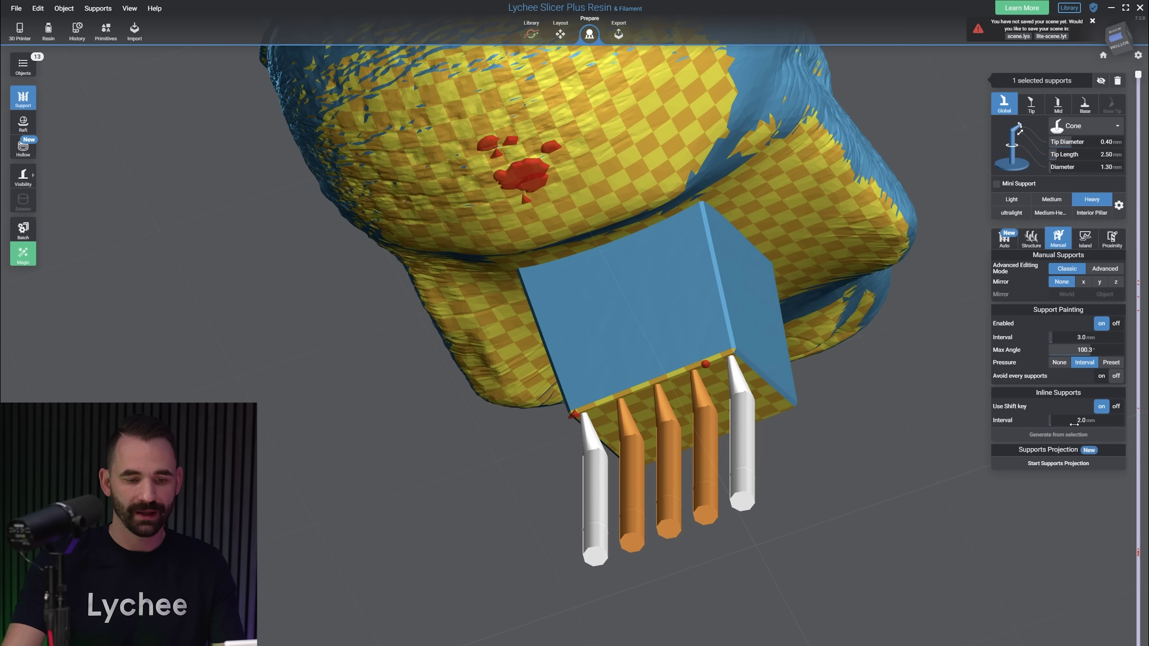
pyautogui.moveTo(909, 440); pyautogui.dragTo(944, 441, button='right')
pyautogui.click(593, 486)
pyautogui.moveTo(594, 486); pyautogui.dragTo(706, 496, button='right')
pyautogui.moveTo(706, 495); pyautogui.dragTo(634, 411)
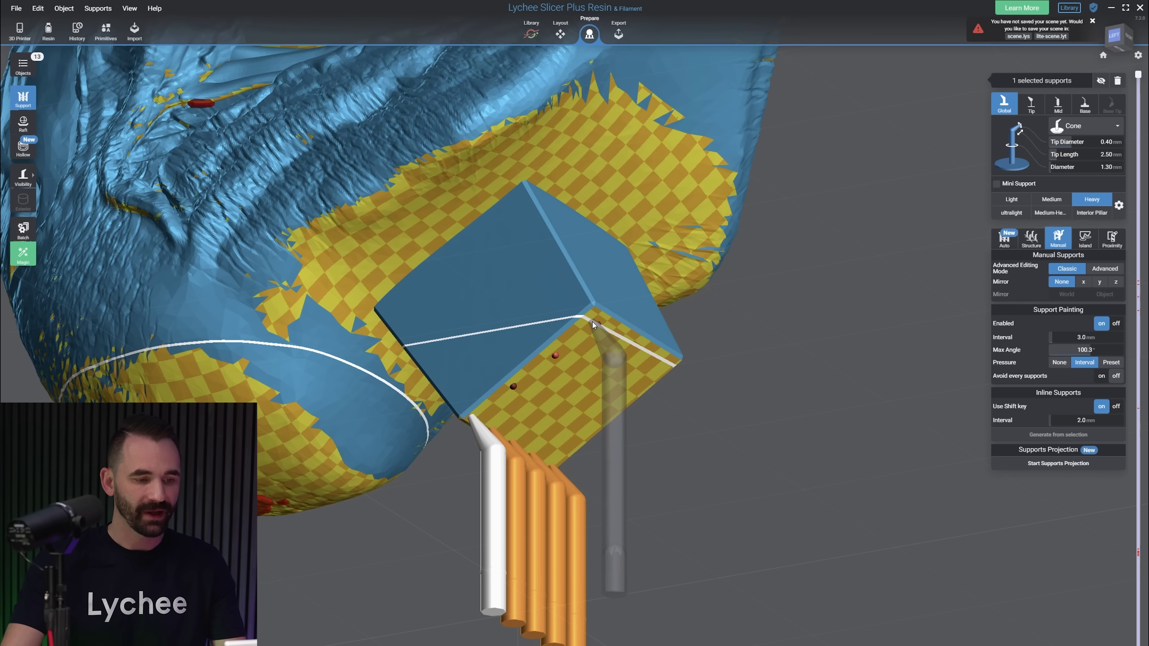
pyautogui.keyDown('shift'); pyautogui.click(589, 335); pyautogui.keyUp('shift')
pyautogui.scroll(-2, 606, 385)
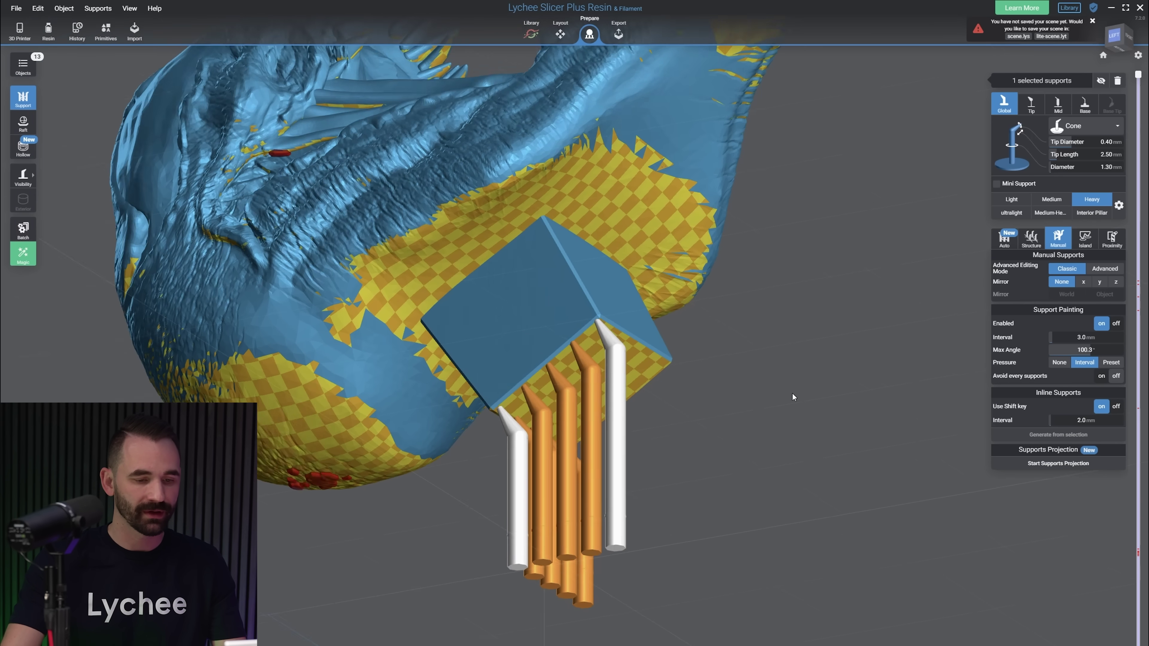
# - Set the inline support interval to 0.5 mm and remove the second support row from the cube
pyautogui.moveTo(792, 398); pyautogui.dragTo(760, 398, button='right')
pyautogui.moveTo(660, 404); pyautogui.dragTo(630, 404, button='right')
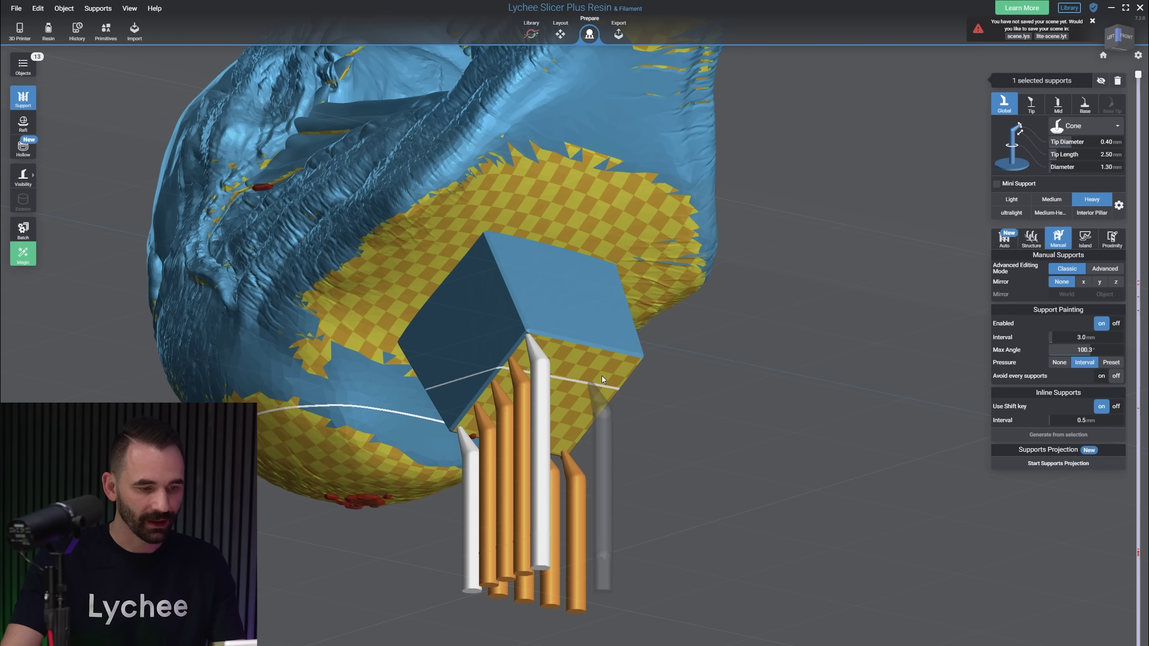
pyautogui.moveTo(788, 418); pyautogui.dragTo(744, 466)
# - Place a Heavy support on the large red island under the skull and add inline supports outward from it at a 1.8 mm interval
pyautogui.moveTo(759, 511); pyautogui.dragTo(940, 416)
pyautogui.click(814, 292)
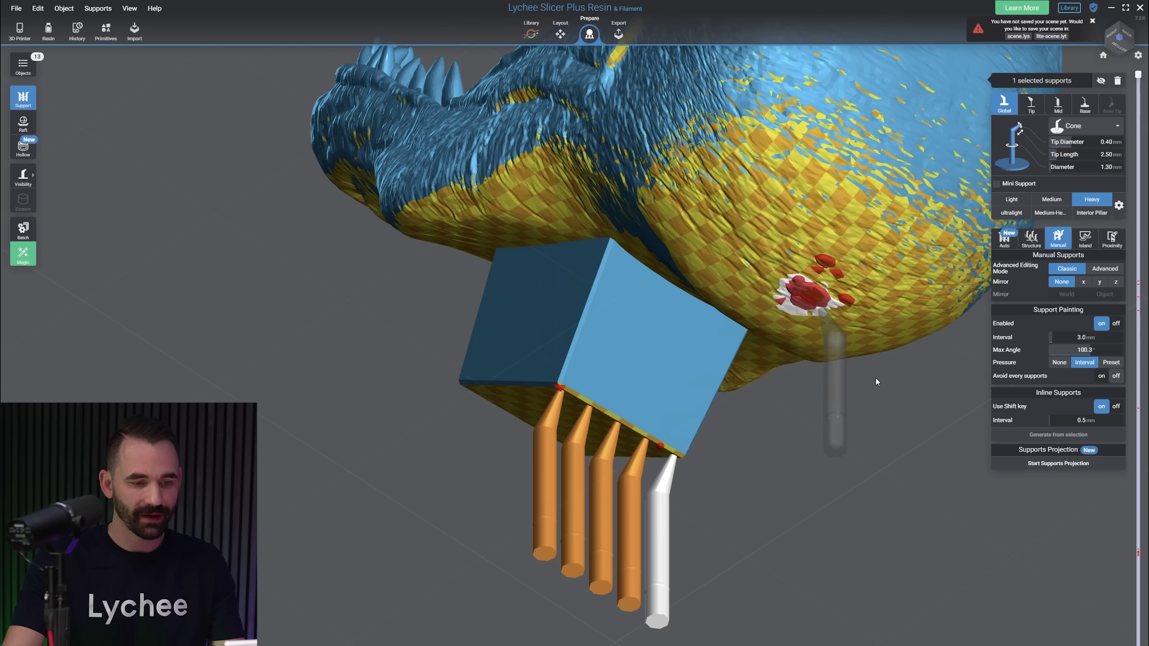
pyautogui.scroll(2, 837, 344)
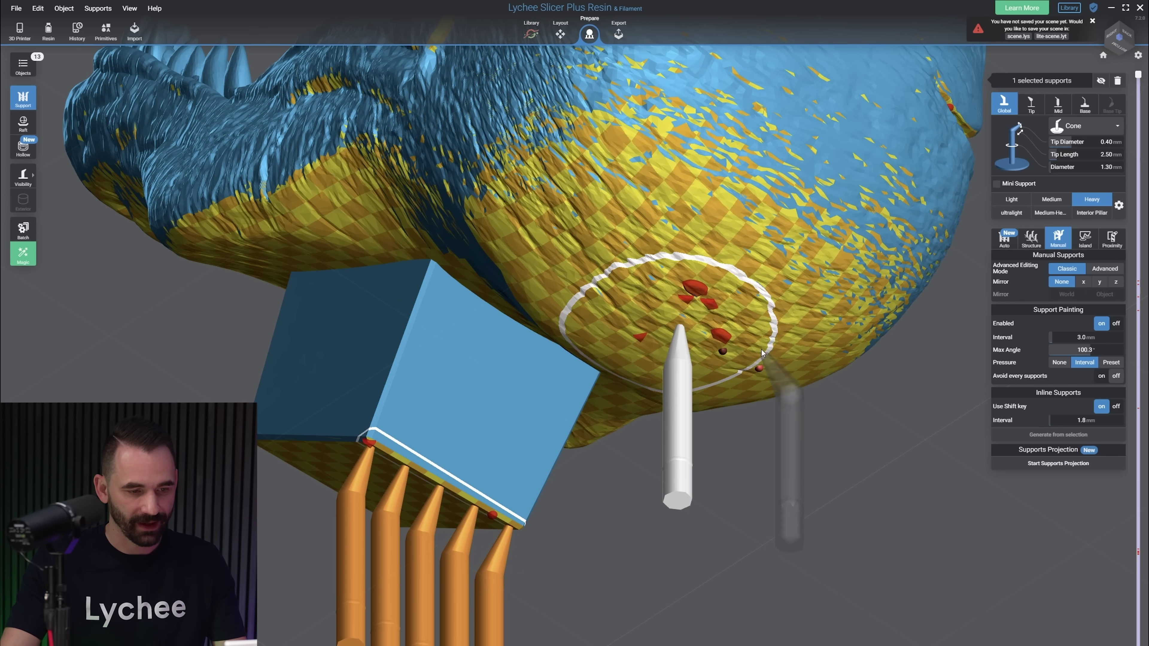
pyautogui.moveTo(772, 358); pyautogui.dragTo(674, 367)
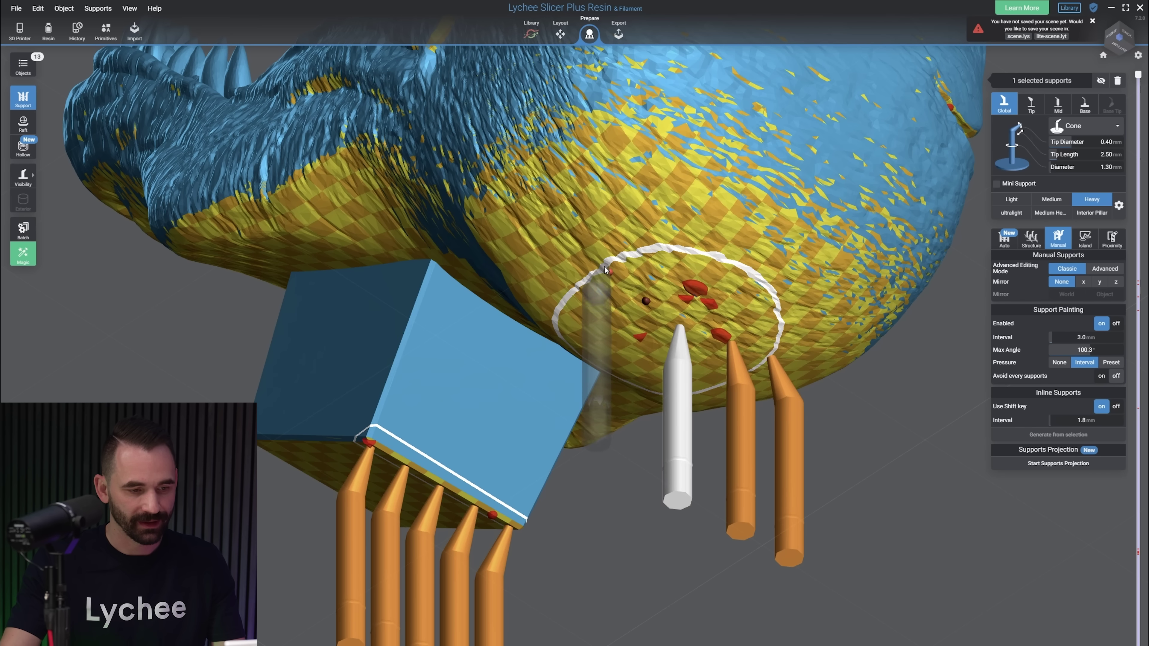
pyautogui.moveTo(600, 265); pyautogui.dragTo(650, 292)
pyautogui.moveTo(691, 347); pyautogui.dragTo(722, 468, button='right')
pyautogui.moveTo(901, 516); pyautogui.dragTo(746, 570, button='right')
pyautogui.scroll(-4, 880, 584)
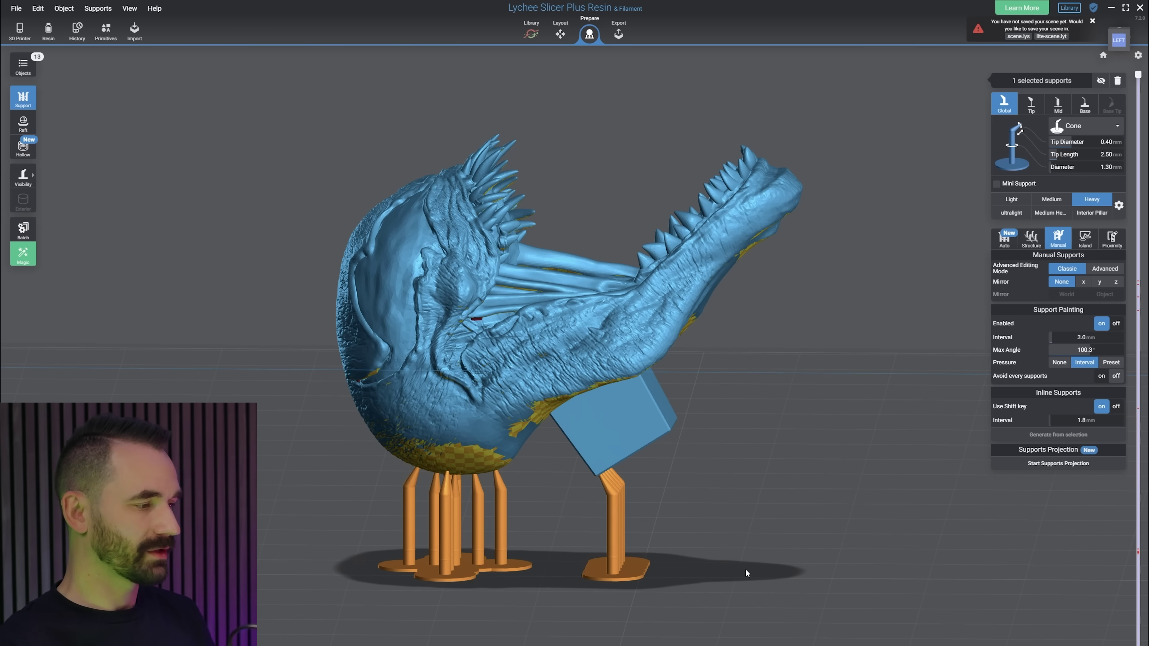
pyautogui.moveTo(745, 568); pyautogui.dragTo(648, 481, button='right')
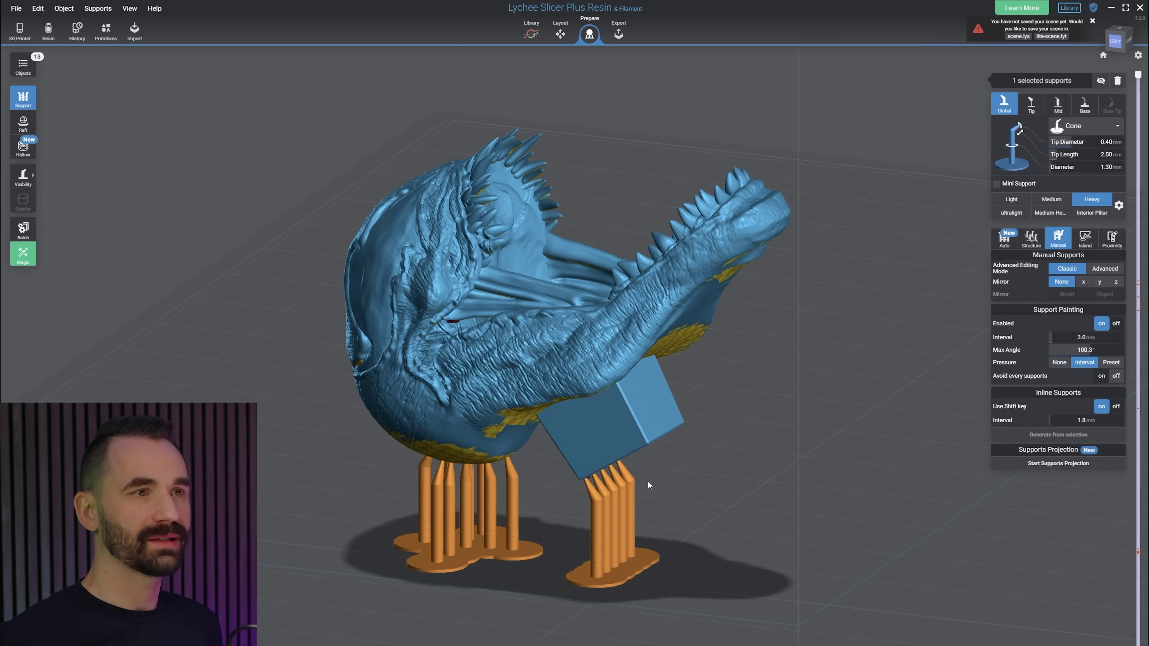